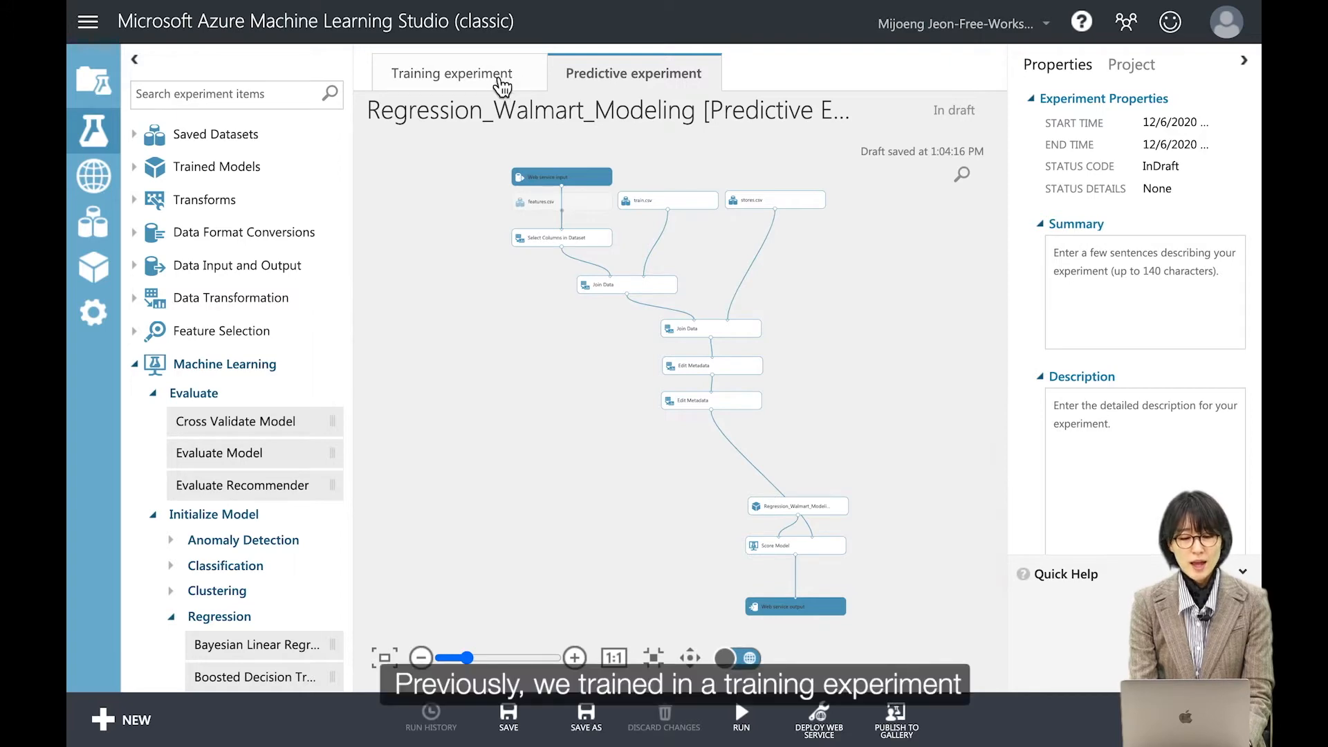
Step: Compare the training experiment with the predictive experiment, examining the predictive modules from Web service input to Web service output
left_click(495, 82)
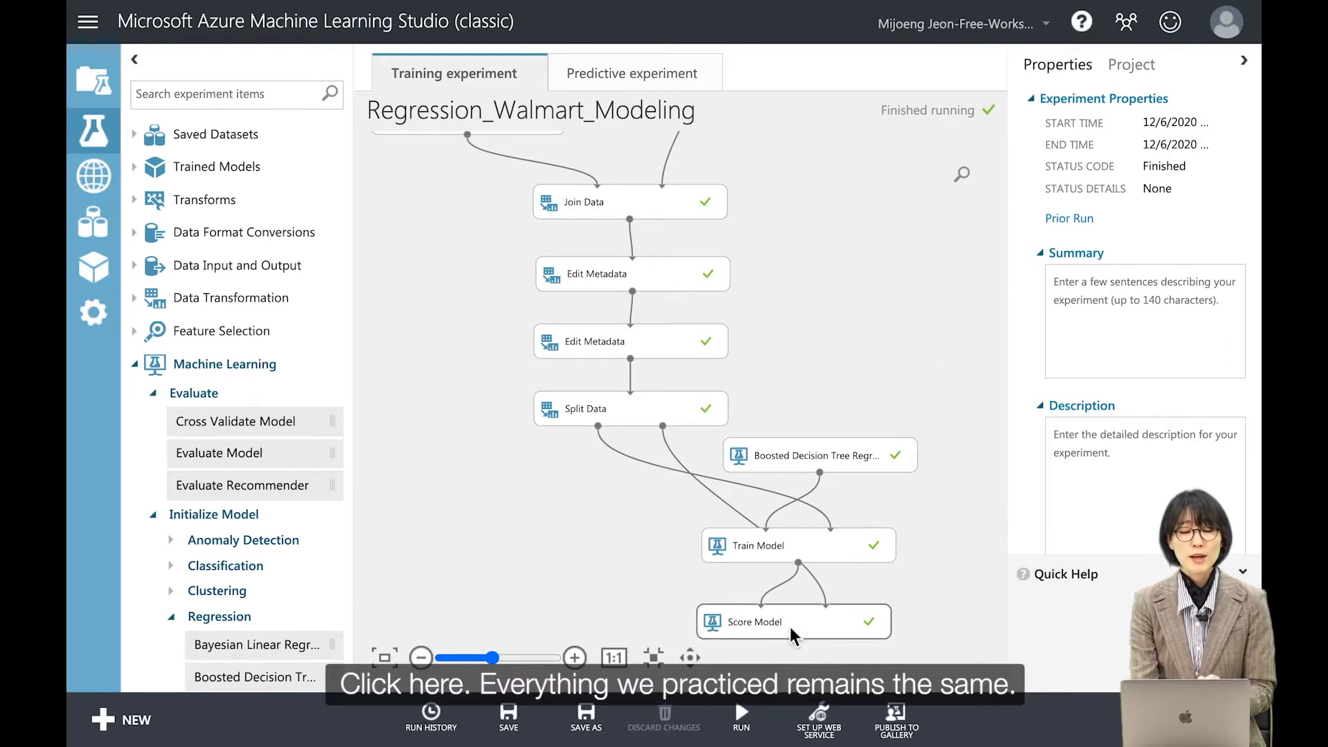
left_click(617, 90)
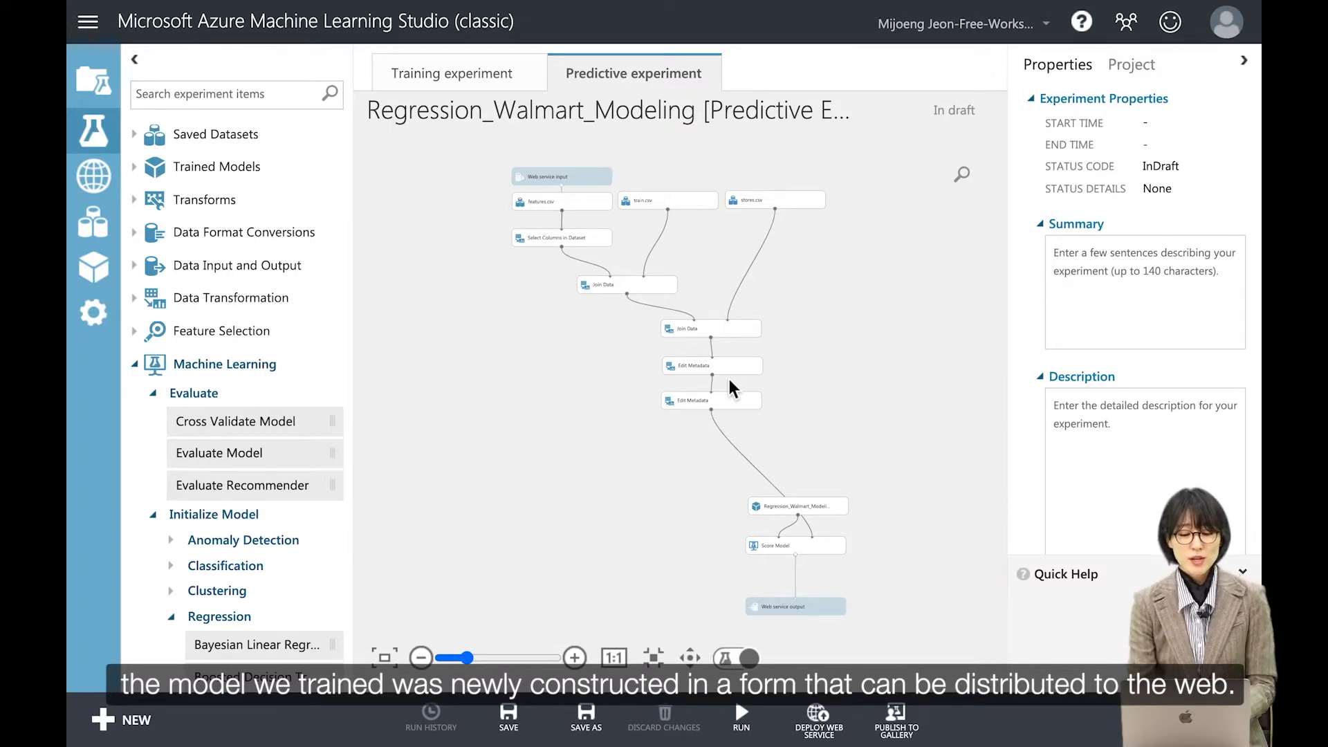
left_click(585, 661)
left_click(585, 660)
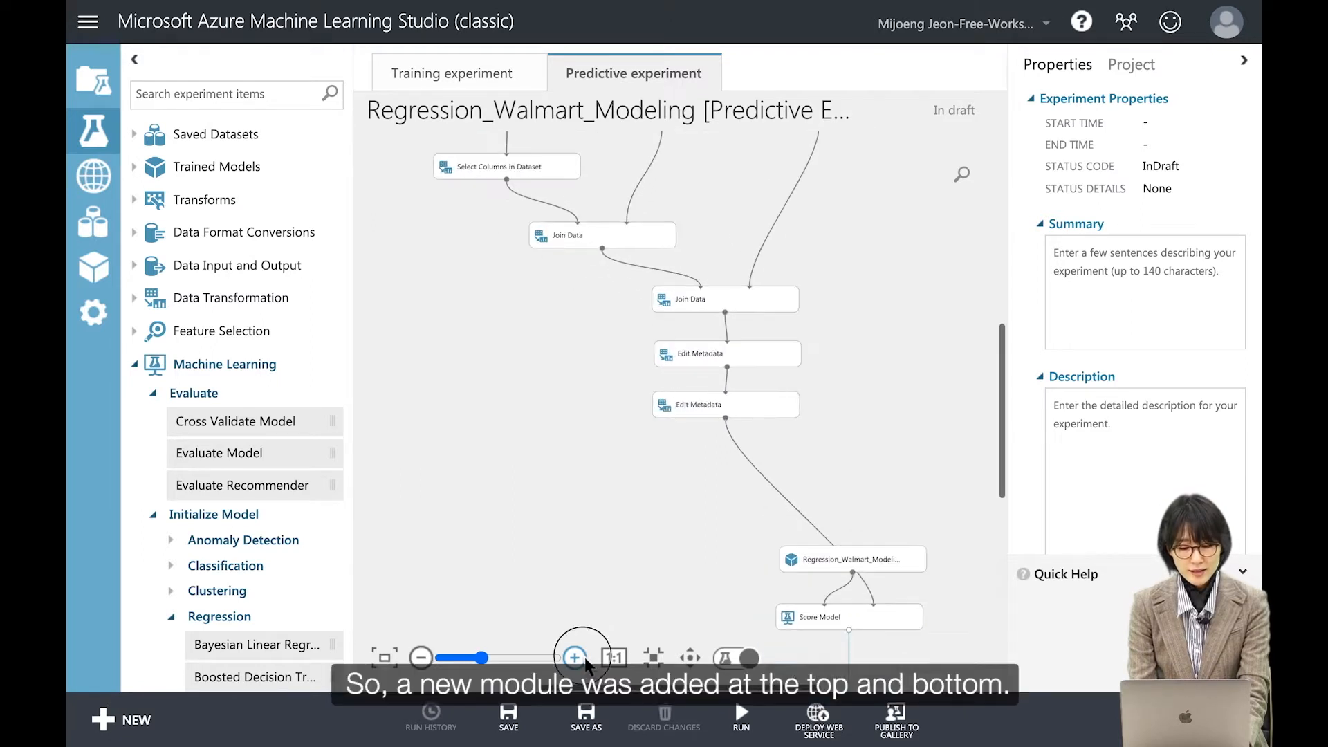
left_click_drag(469, 394, 619, 583)
left_click(574, 657)
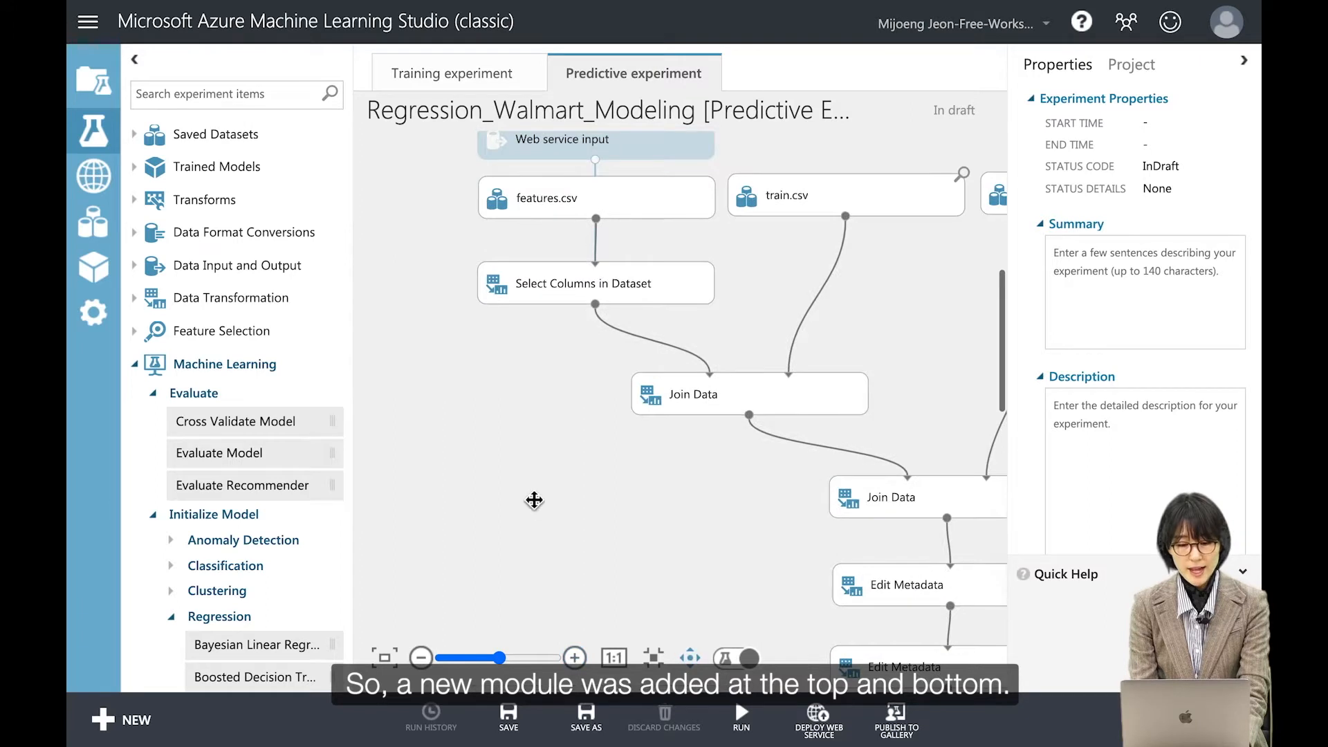
left_click_drag(534, 499, 548, 549)
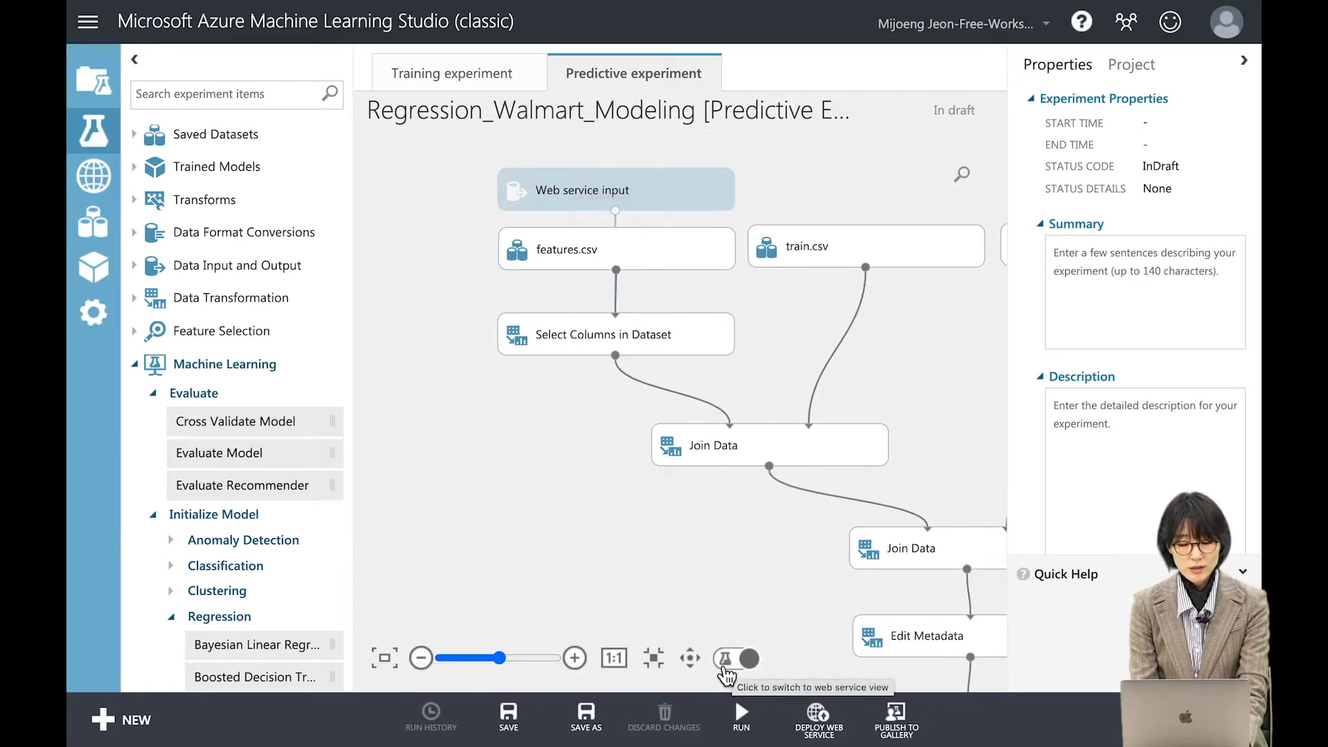
left_click_drag(744, 587, 396, 248)
left_click_drag(556, 377, 573, 298)
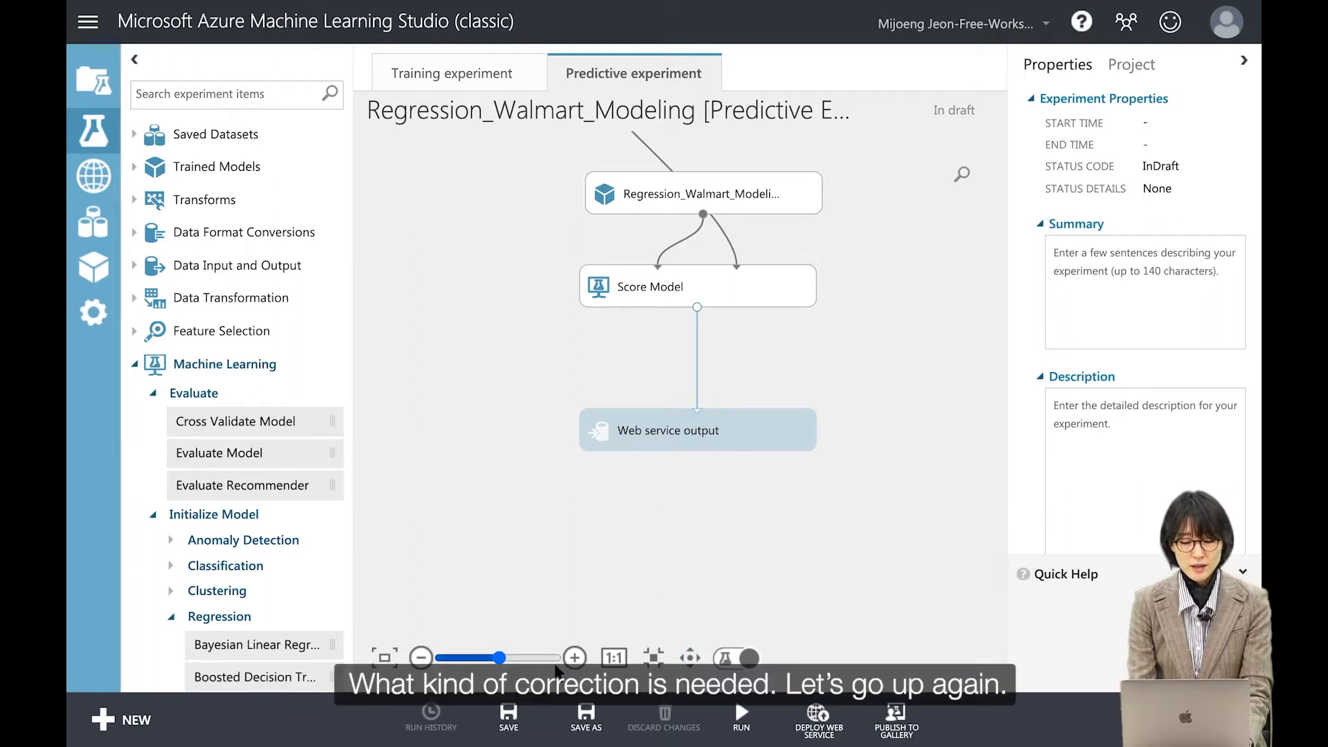
Step: Examine where the Web service input module connects in the predictive experiment, near features.csv and Select Columns in Dataset
left_click(689, 657)
left_click_drag(490, 473, 592, 593)
left_click_drag(483, 320, 564, 577)
left_click_drag(424, 284, 551, 608)
left_click_drag(422, 480, 374, 394)
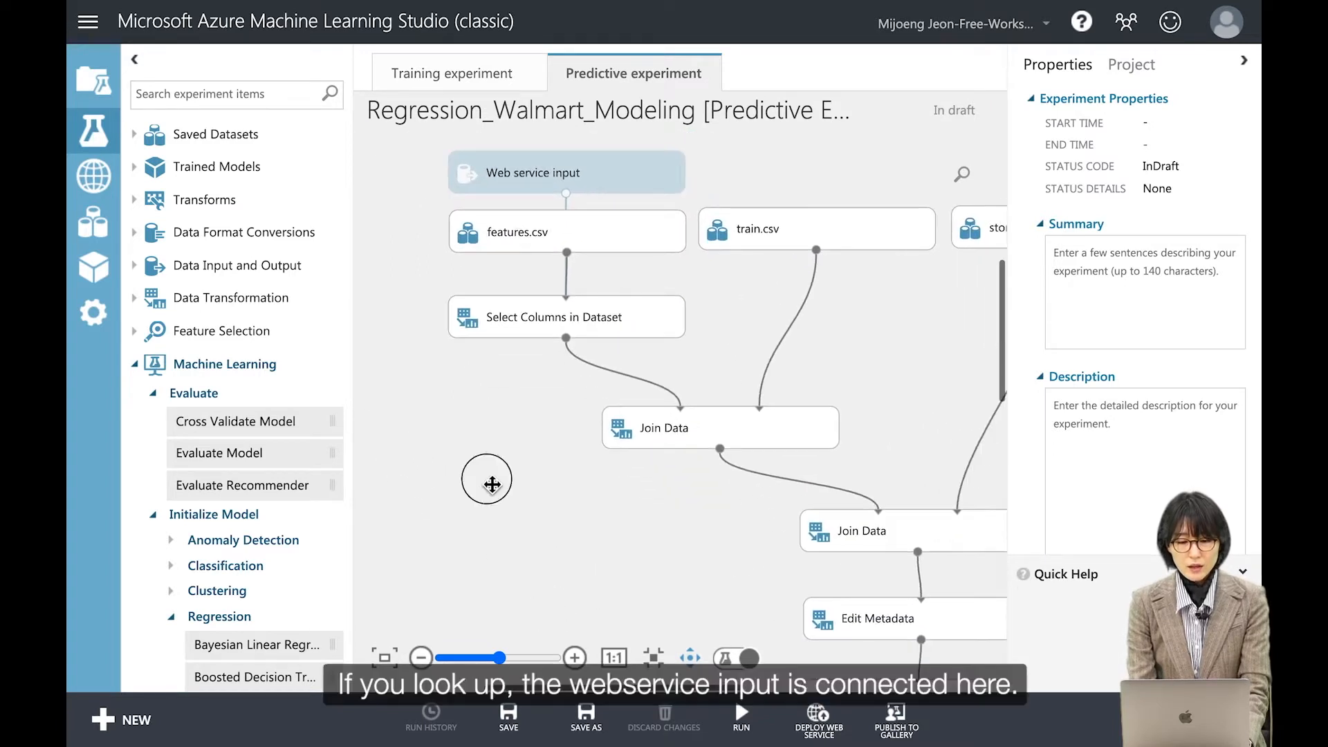
left_click_drag(495, 486, 489, 459)
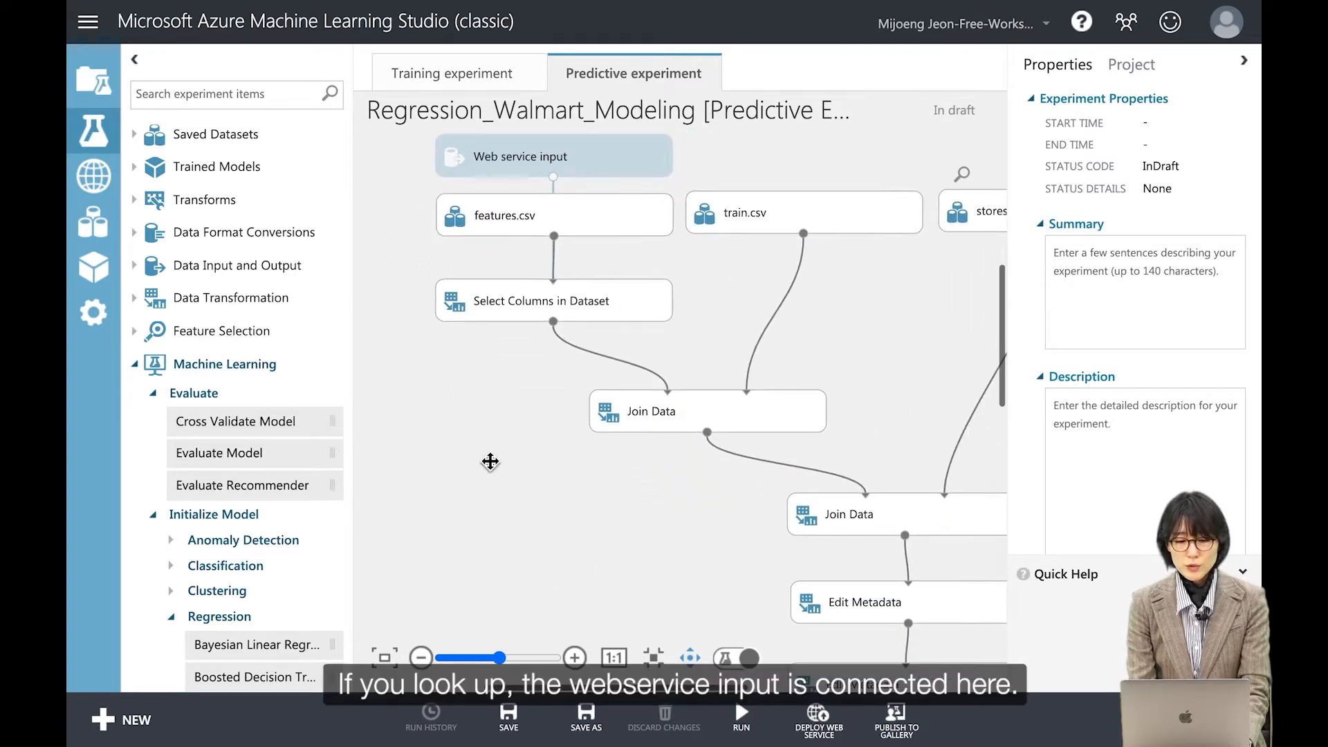
left_click(554, 161)
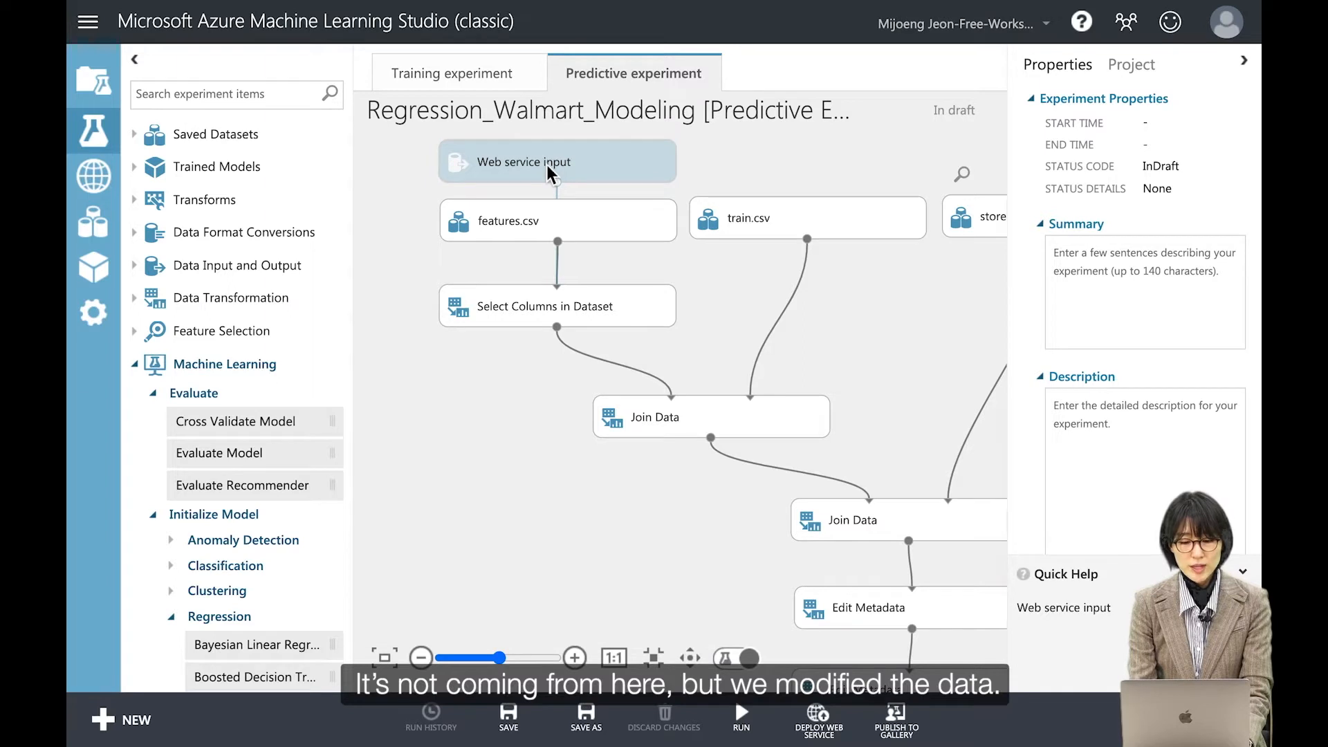
left_click(428, 661)
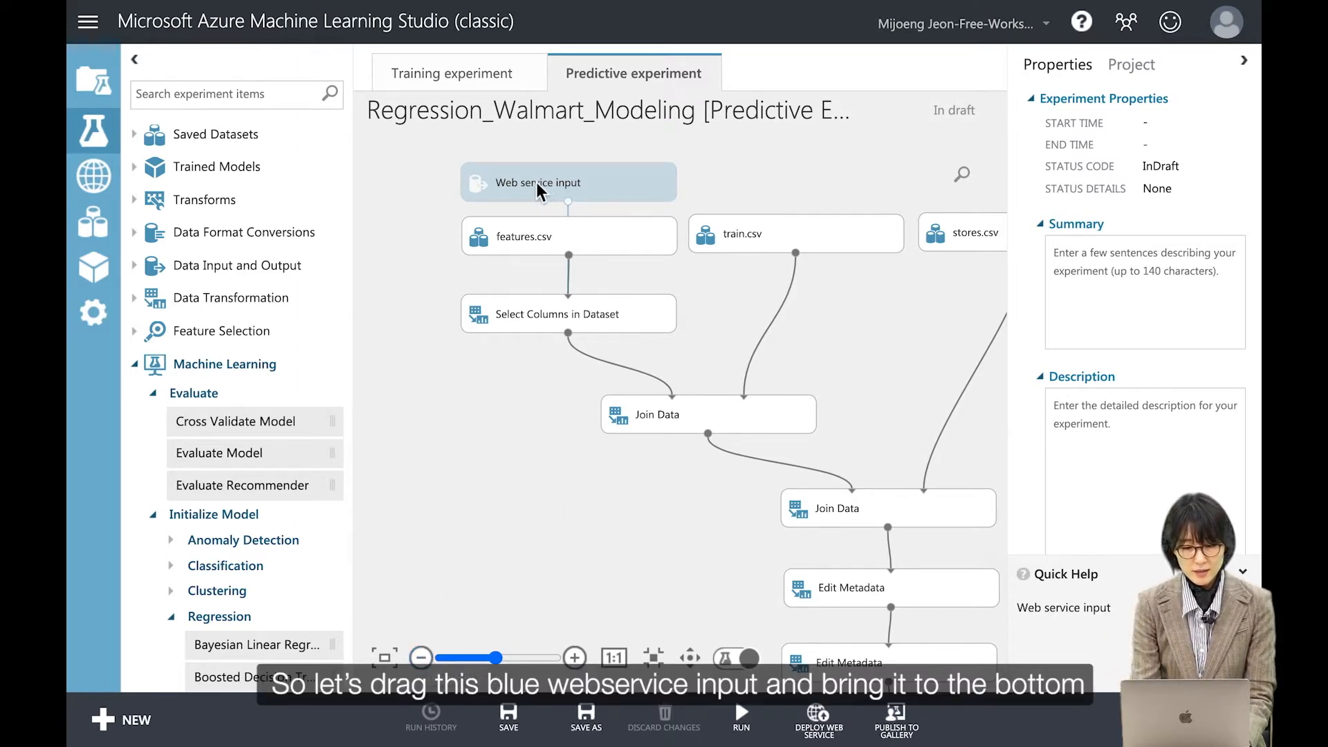
Step: Move the Web service input module down the canvas, past the Join Data and Edit Metadata modules, to beside the trained model
left_click_drag(533, 185, 564, 568)
left_click(690, 658)
left_click_drag(720, 611, 654, 426)
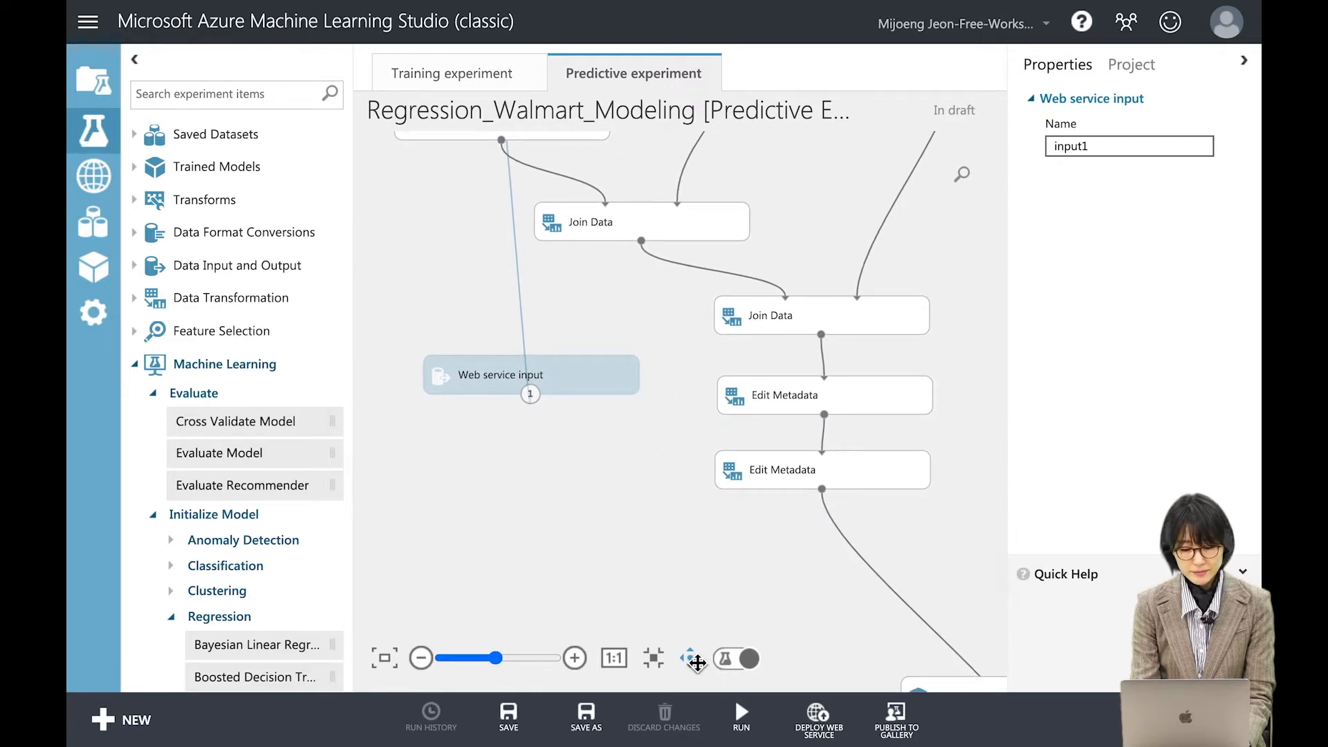
left_click_drag(687, 584, 669, 441)
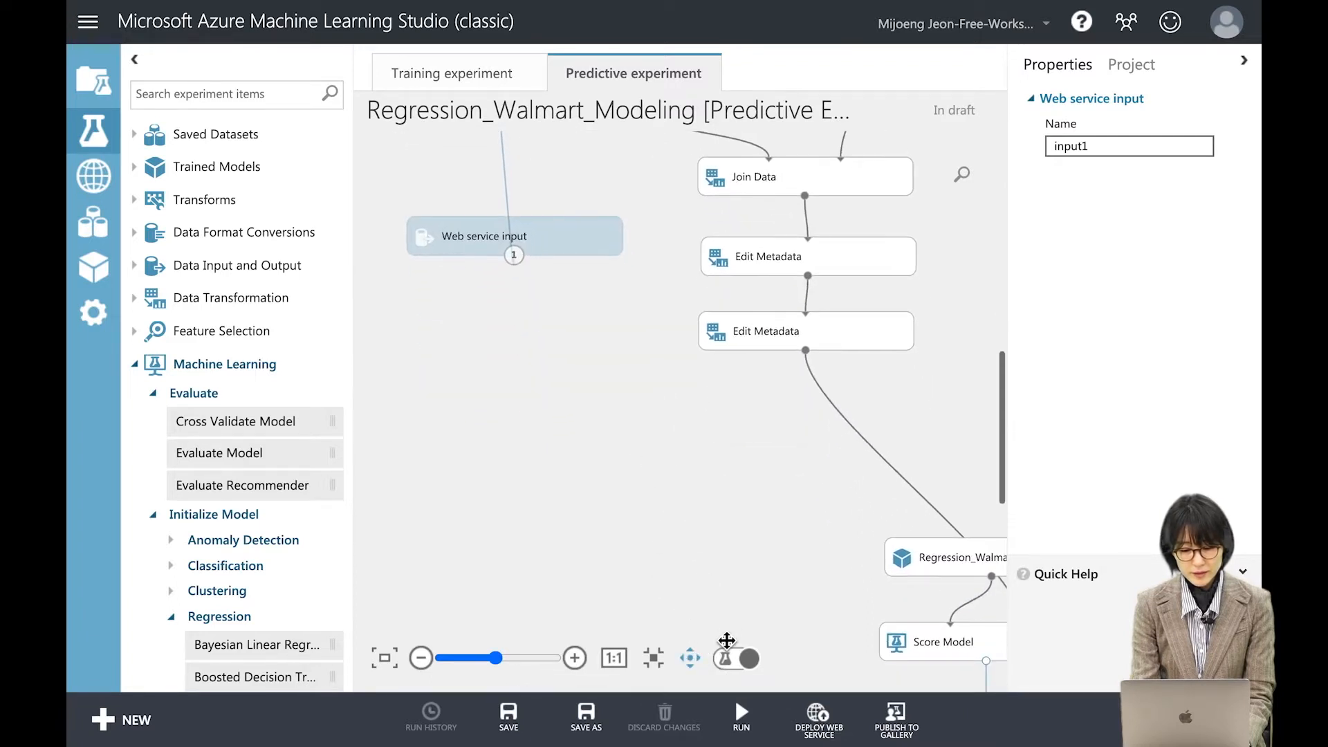
left_click_drag(460, 237, 649, 499)
left_click(690, 658)
left_click_drag(759, 602, 604, 428)
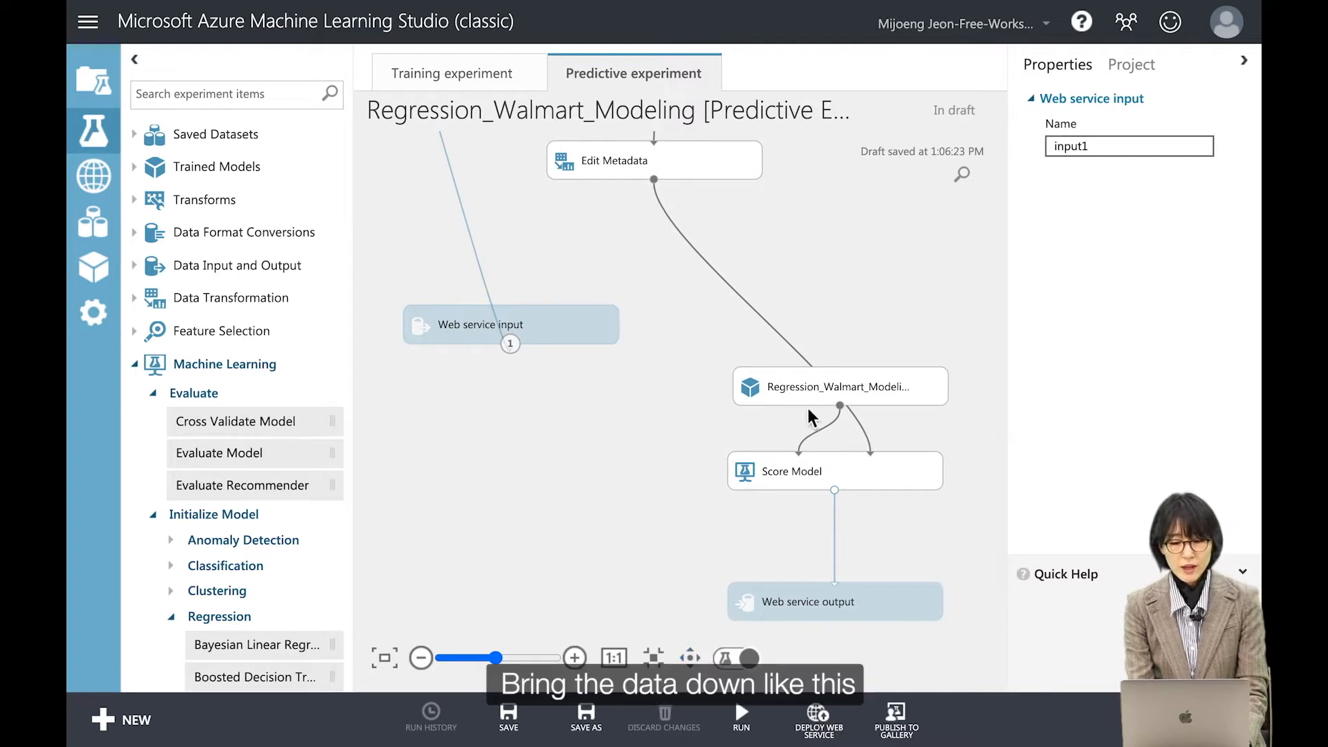
Step: Move the trained Regression_Walmart_Modeling module to the left of its link to Score Model, just below the Web service input module
left_click_drag(783, 396, 630, 408)
left_click_drag(529, 335, 579, 332)
left_click_drag(628, 388, 613, 391)
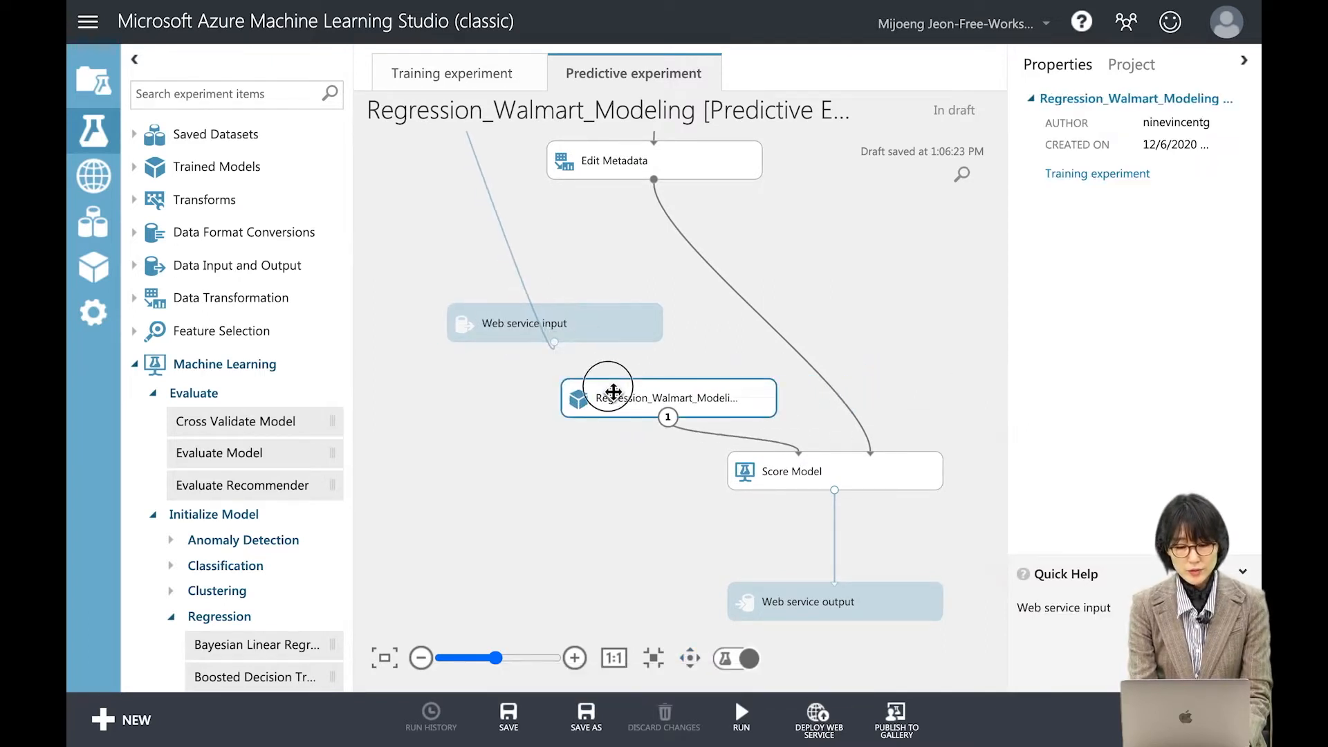
Step: Place the Web service input module above Score Model, connect it to Score Model's second input, and shift the trained model slightly up and left
left_click(799, 482)
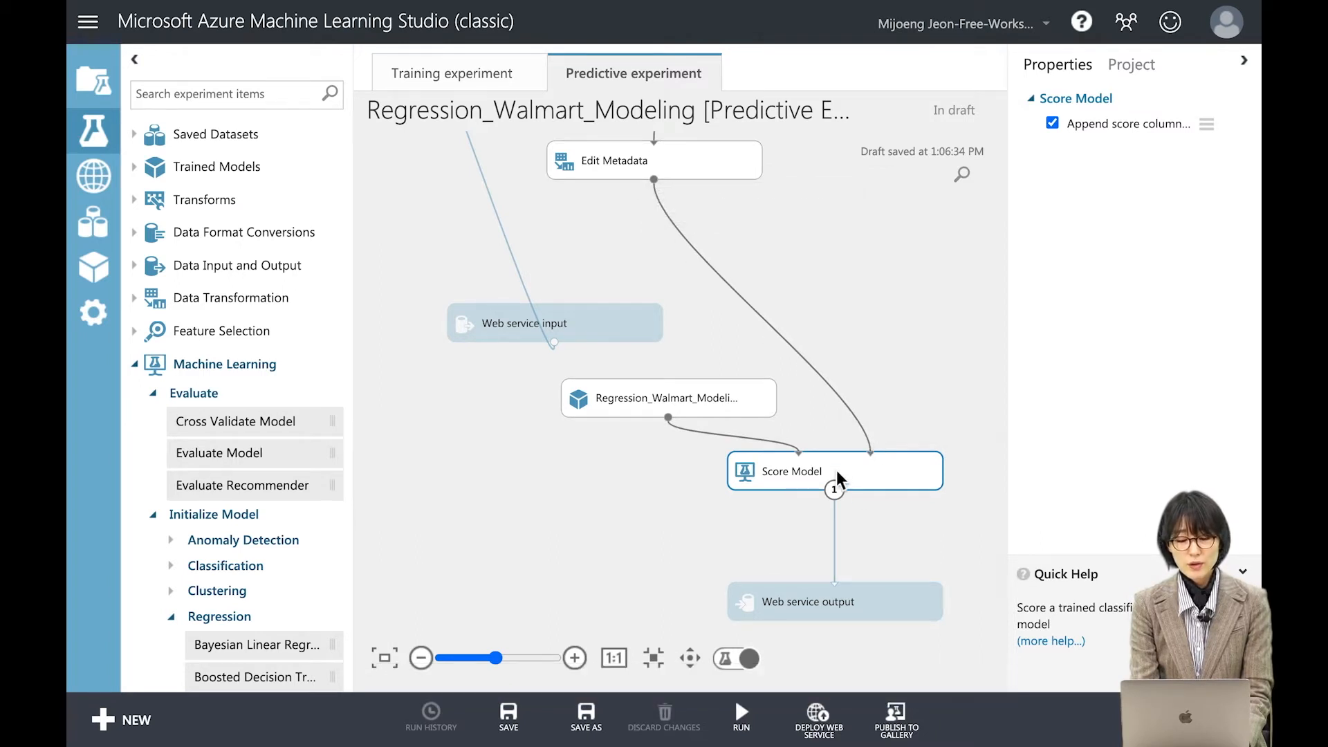
left_click_drag(613, 329, 873, 454)
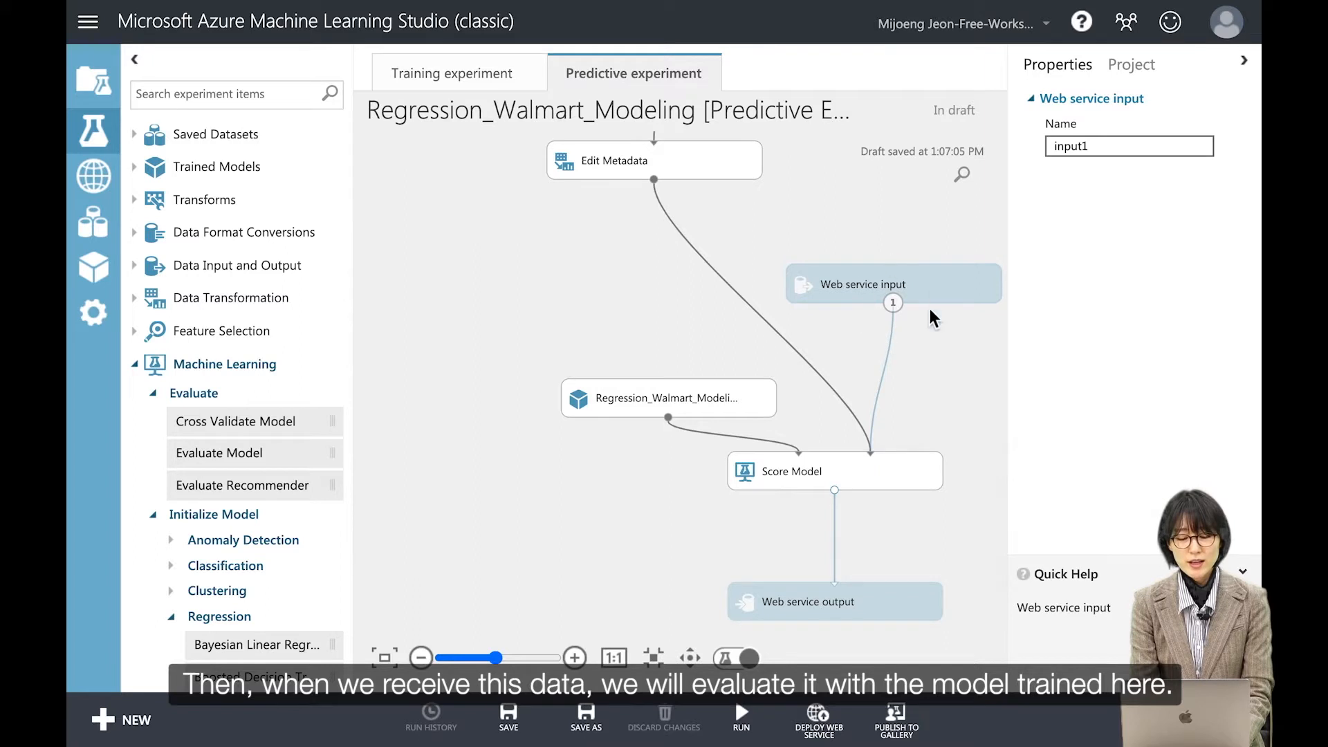
left_click_drag(702, 399, 667, 361)
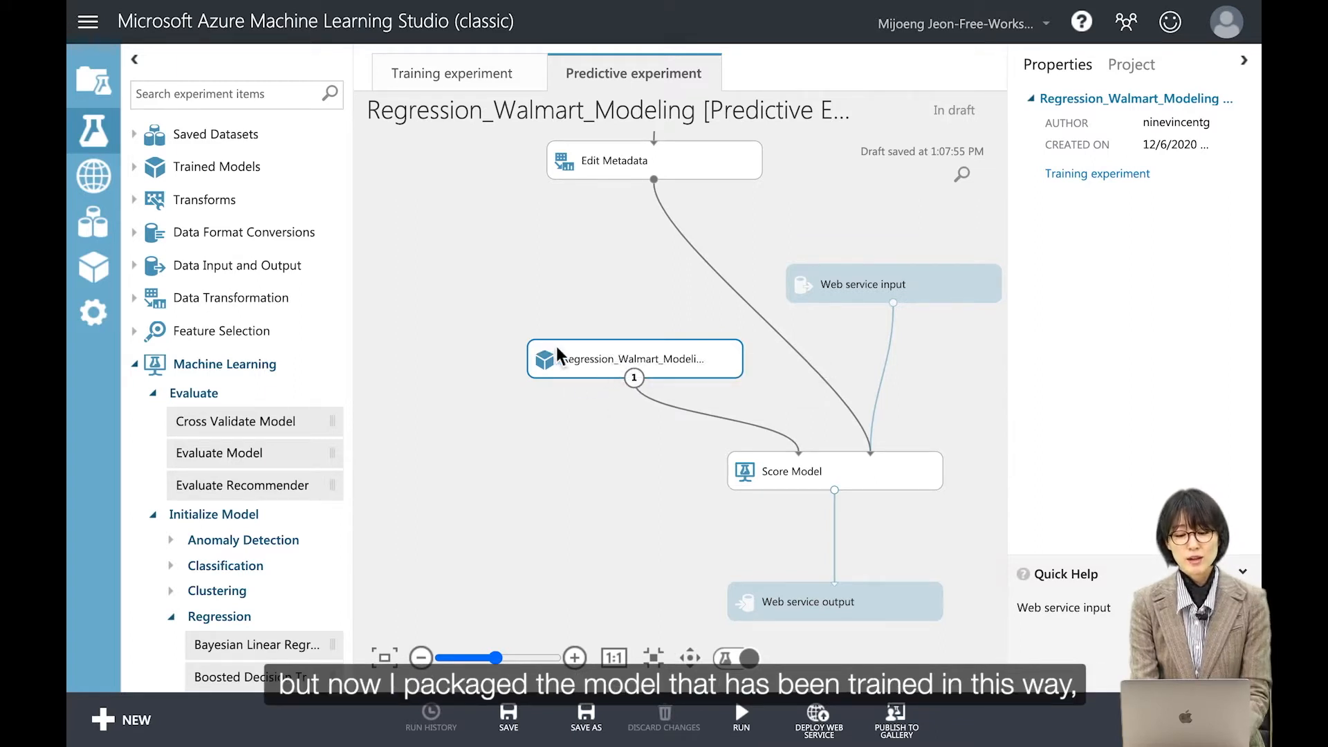
Step: Run the whole predictive experiment and deploy it as a web service
left_click(574, 657)
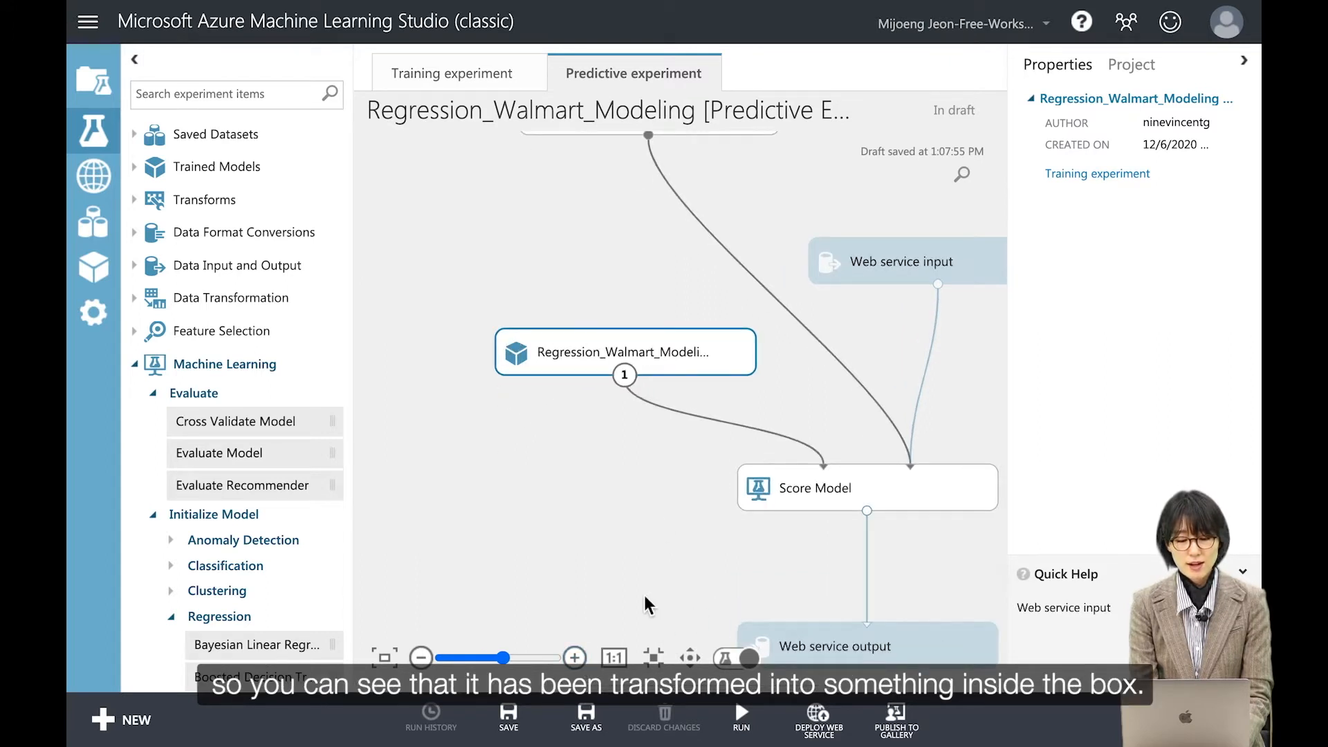
left_click_drag(655, 551, 537, 477)
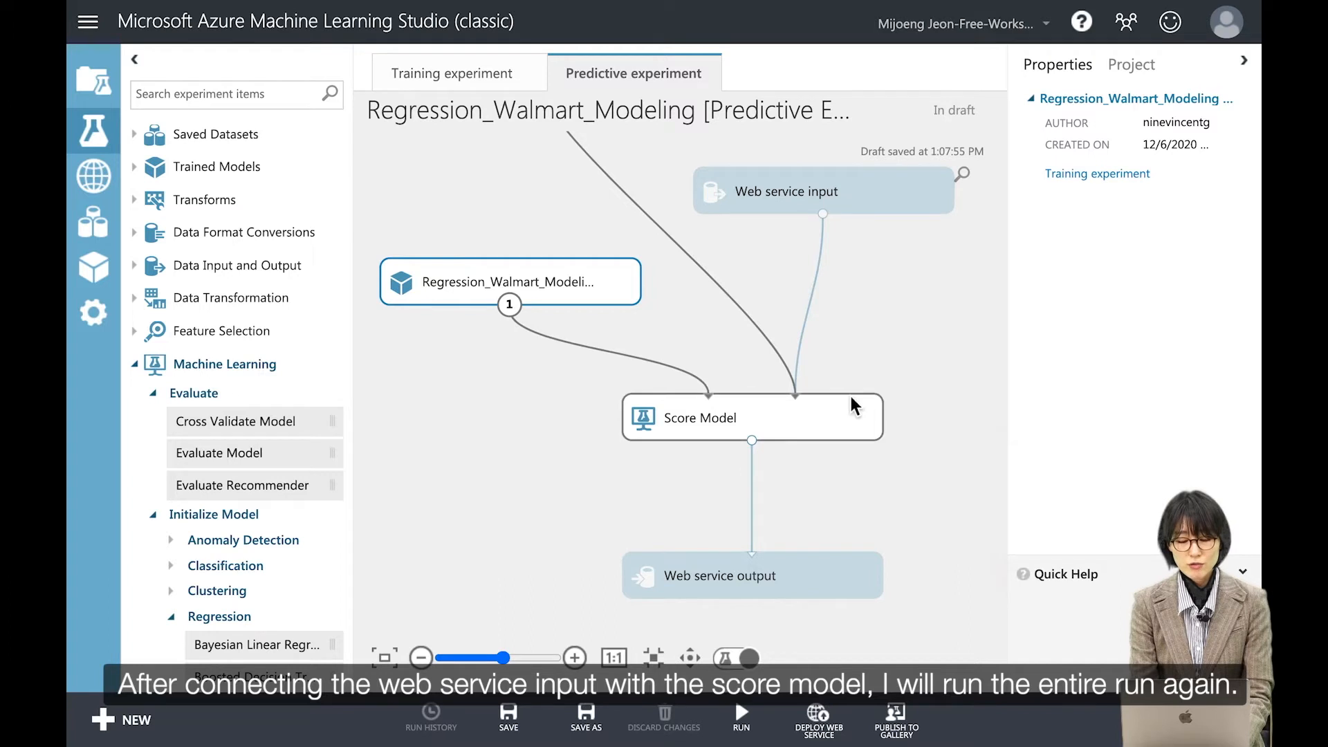
mouse_move(754, 729)
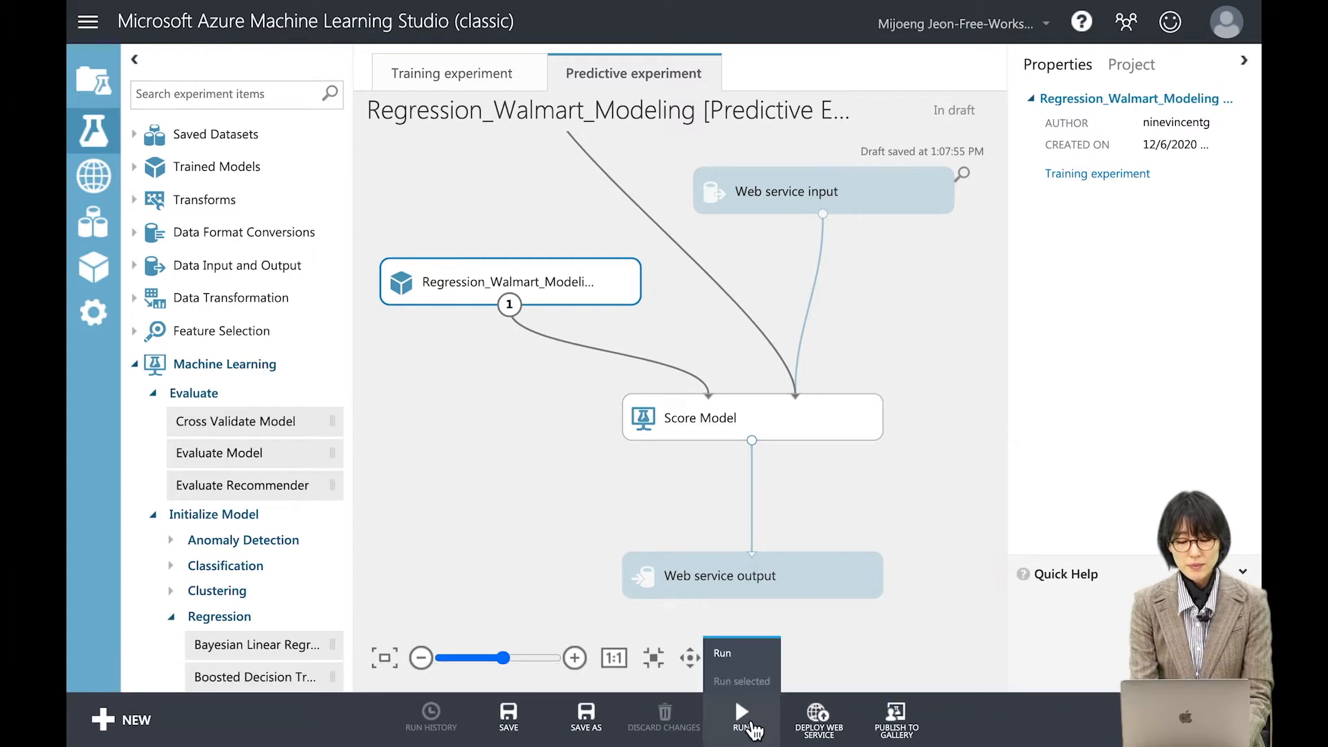
left_click(741, 655)
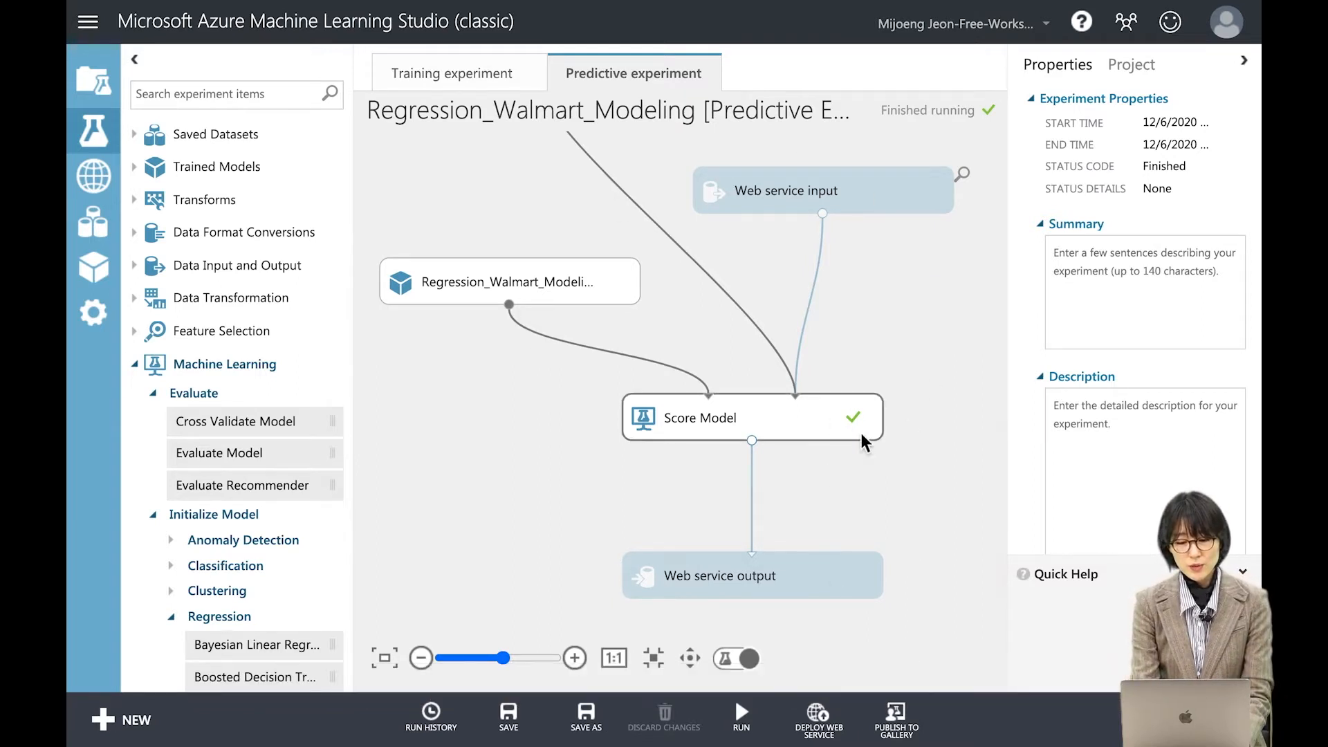
left_click(828, 735)
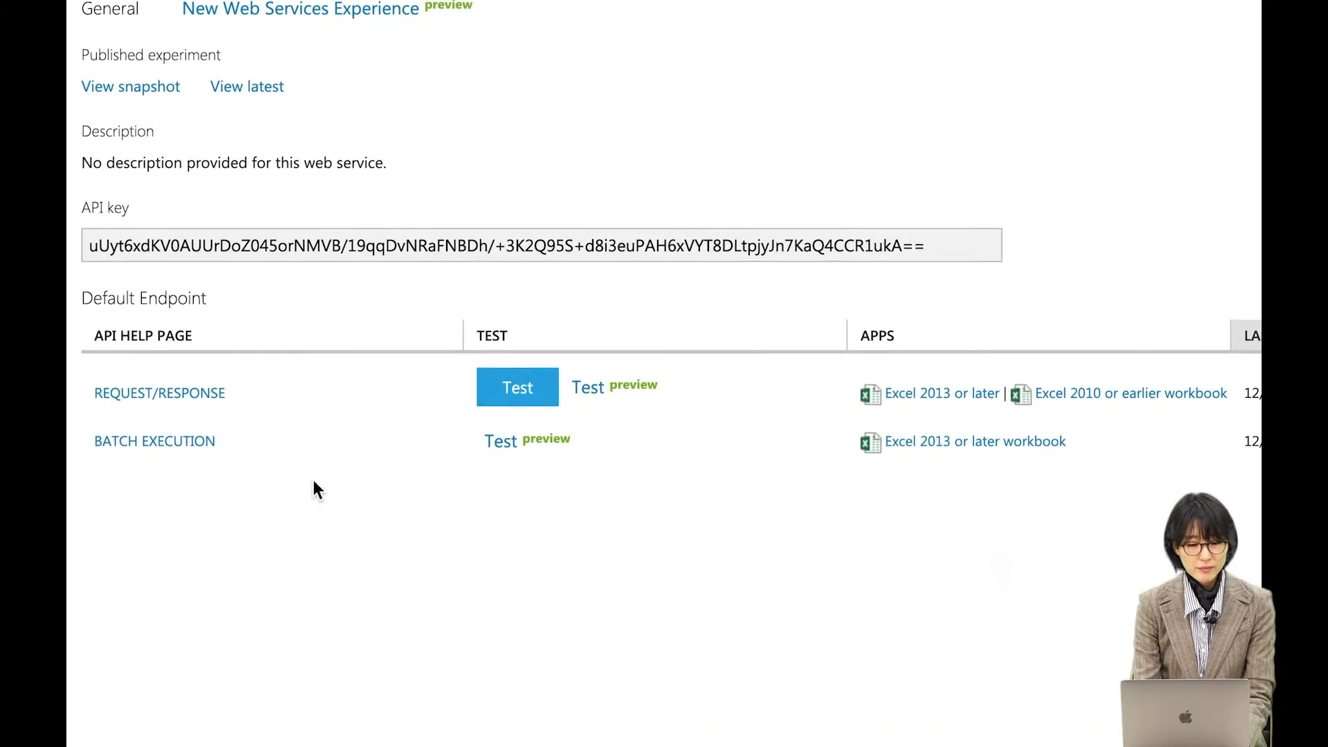
Step: Look over the web service dashboard and highlight the full API key
left_click_drag(97, 86, 526, 101)
left_click(523, 104)
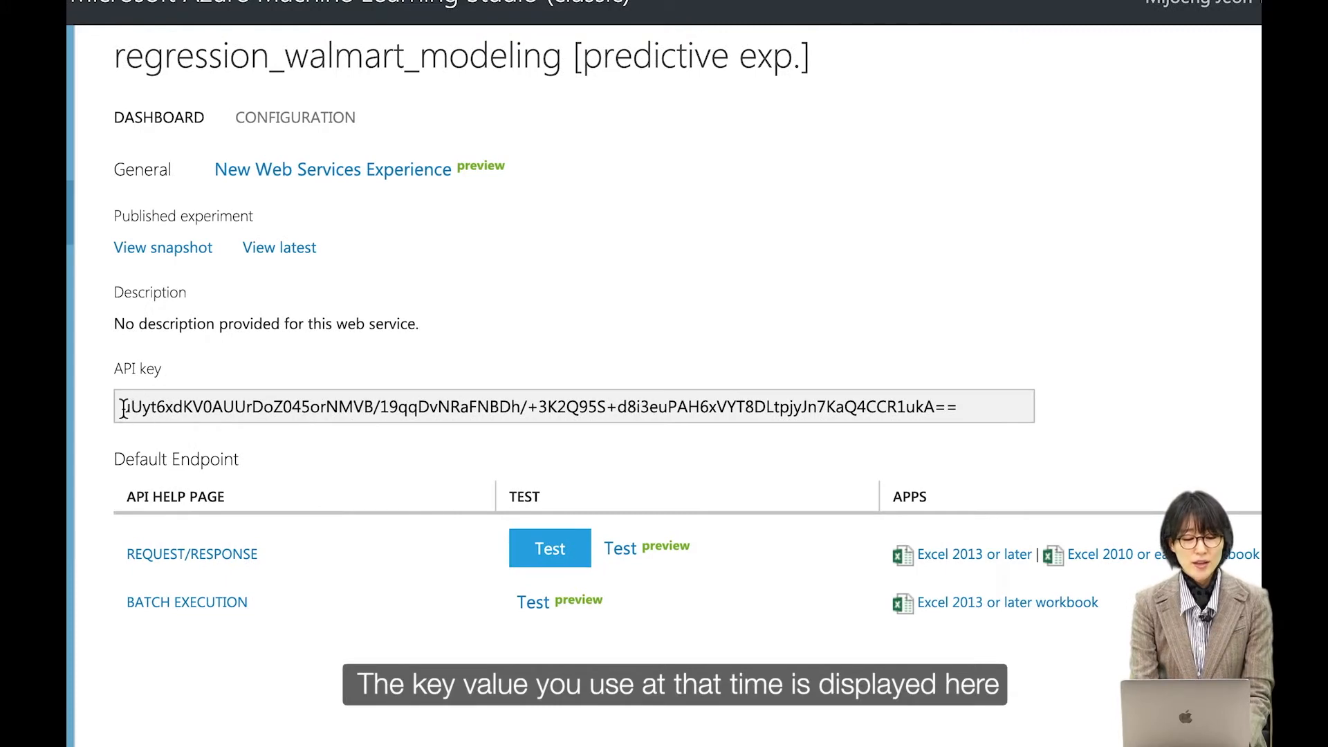
left_click_drag(123, 408, 868, 442)
left_click(873, 446)
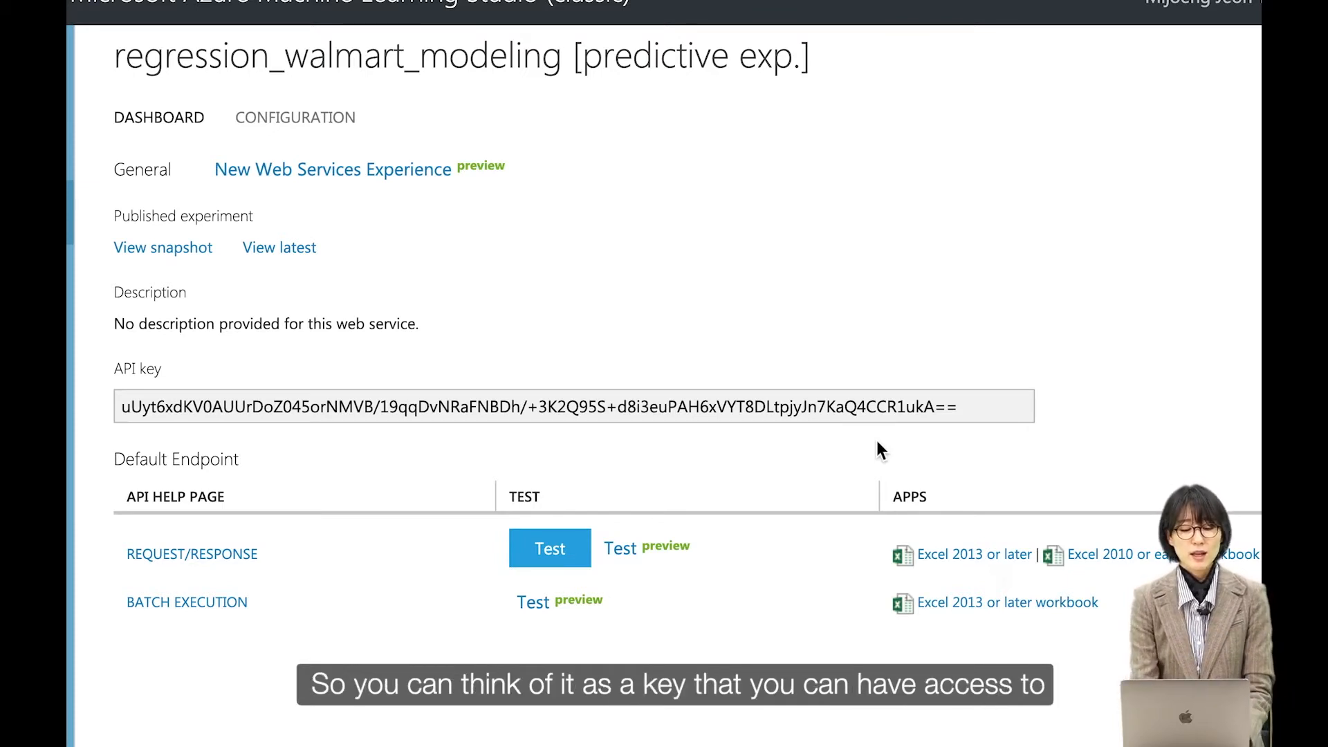
left_click(814, 410)
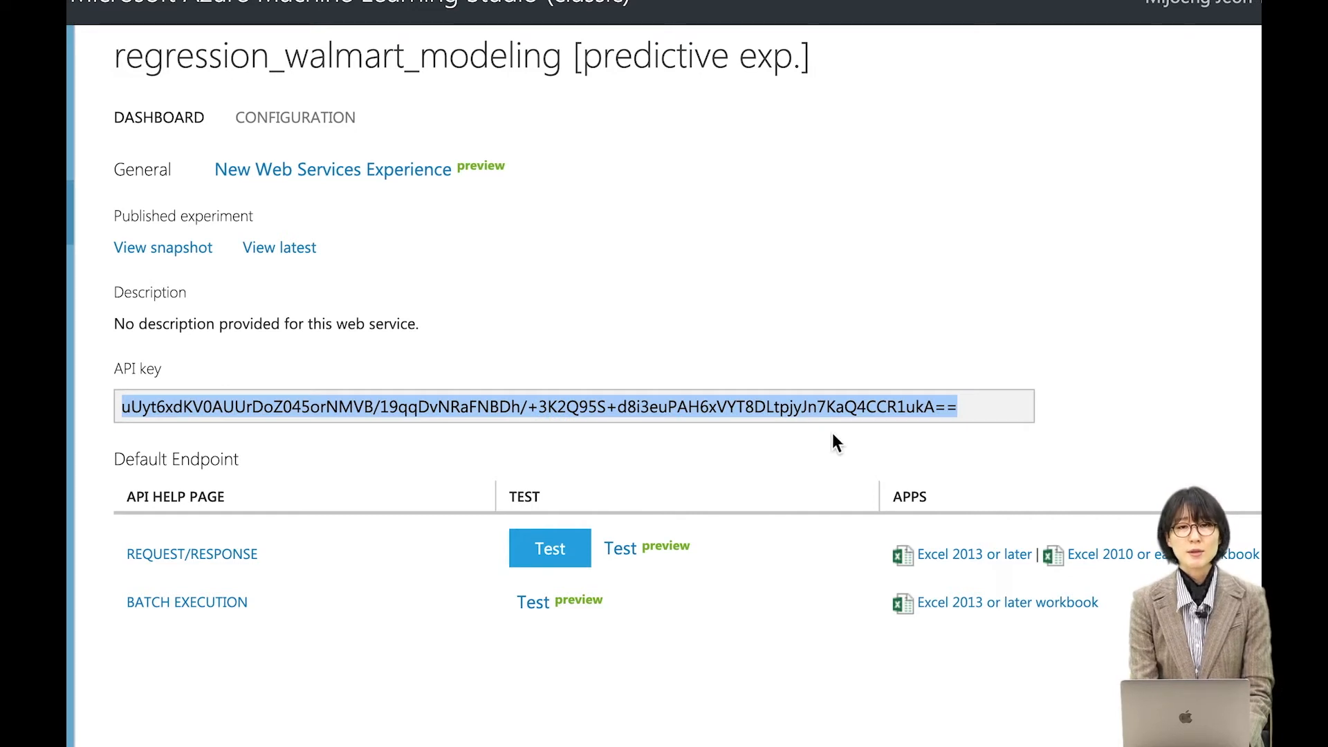
left_click(778, 405)
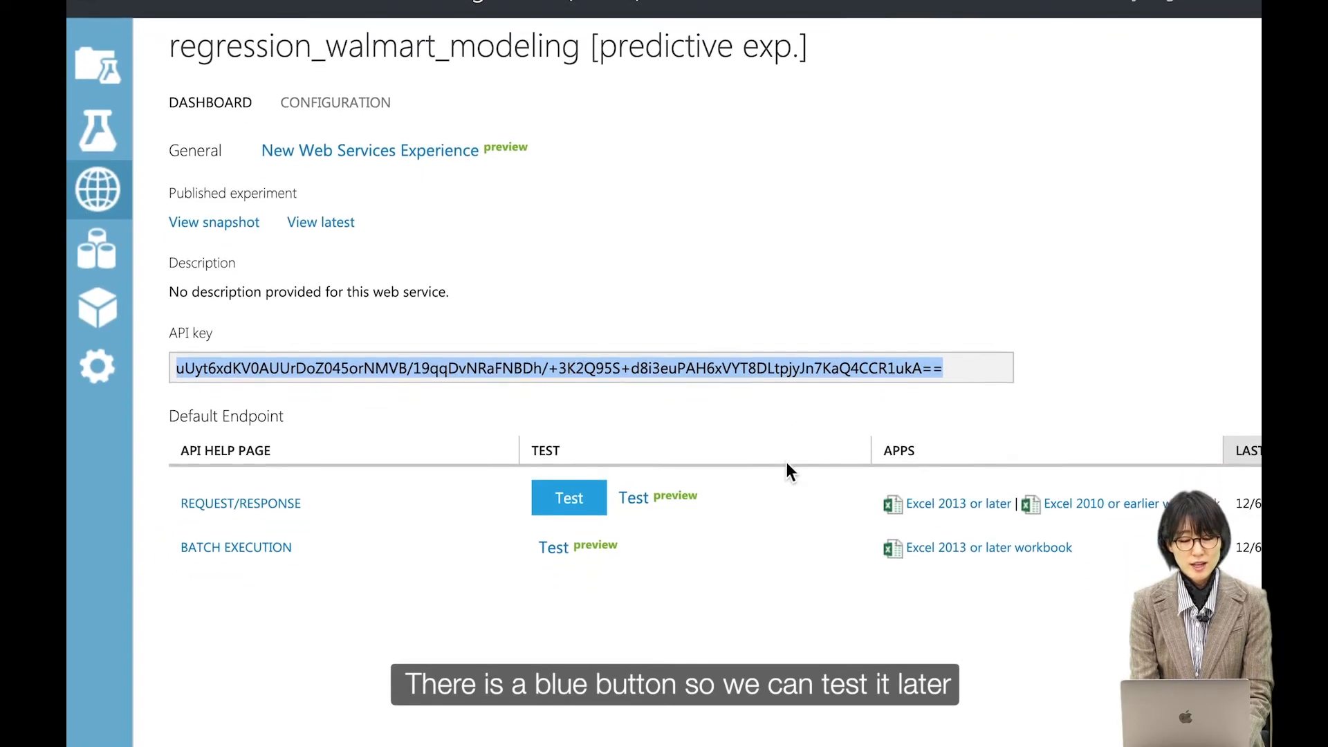
Step: Open the Request/Response test form and review its input fields from Store to Size, including Weekly_Sales
left_click(587, 502)
scroll(948, 414, "down", 2)
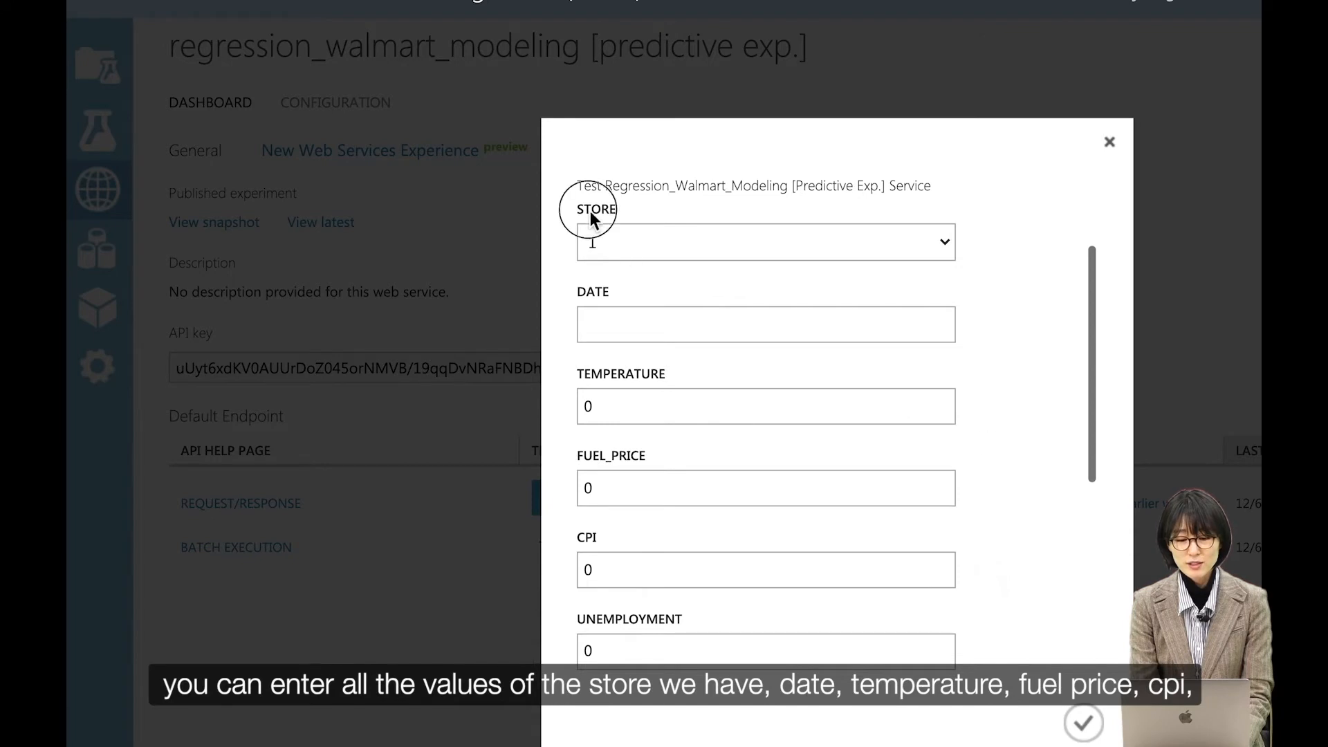
double_click(595, 293)
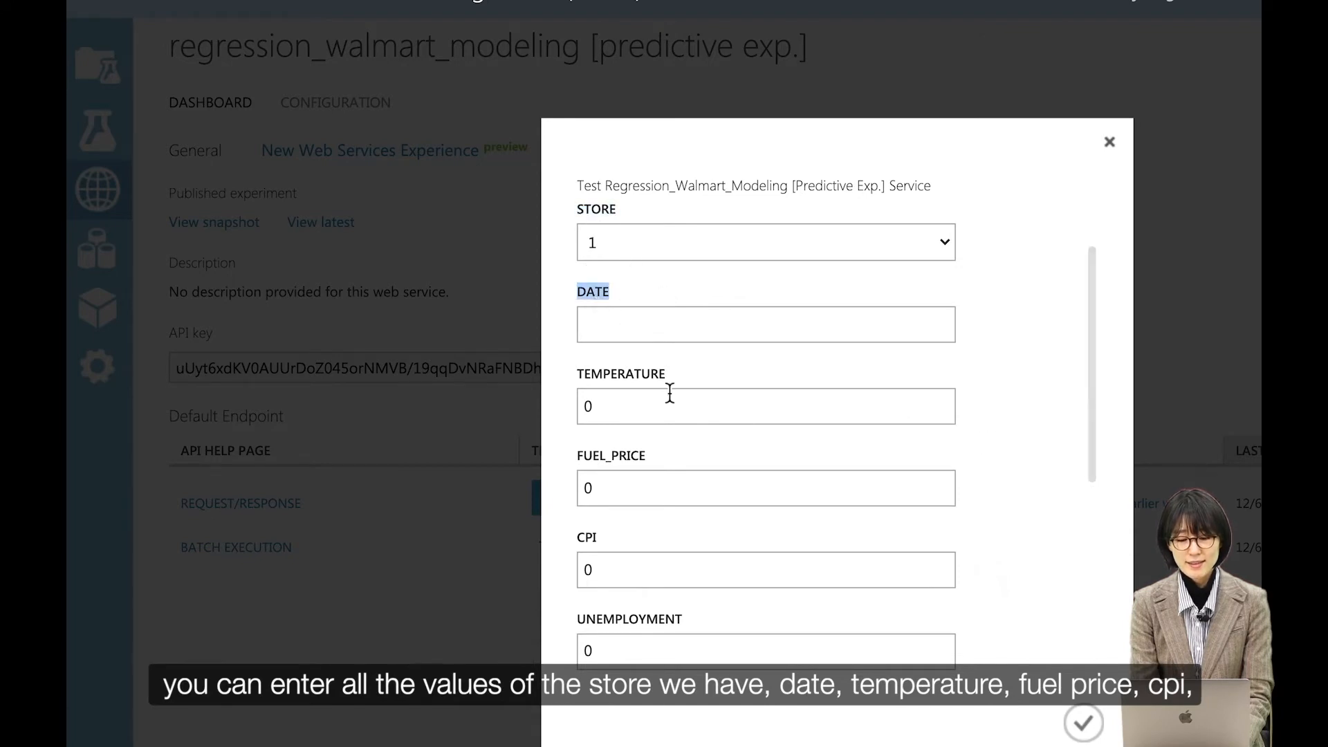
double_click(636, 375)
double_click(619, 456)
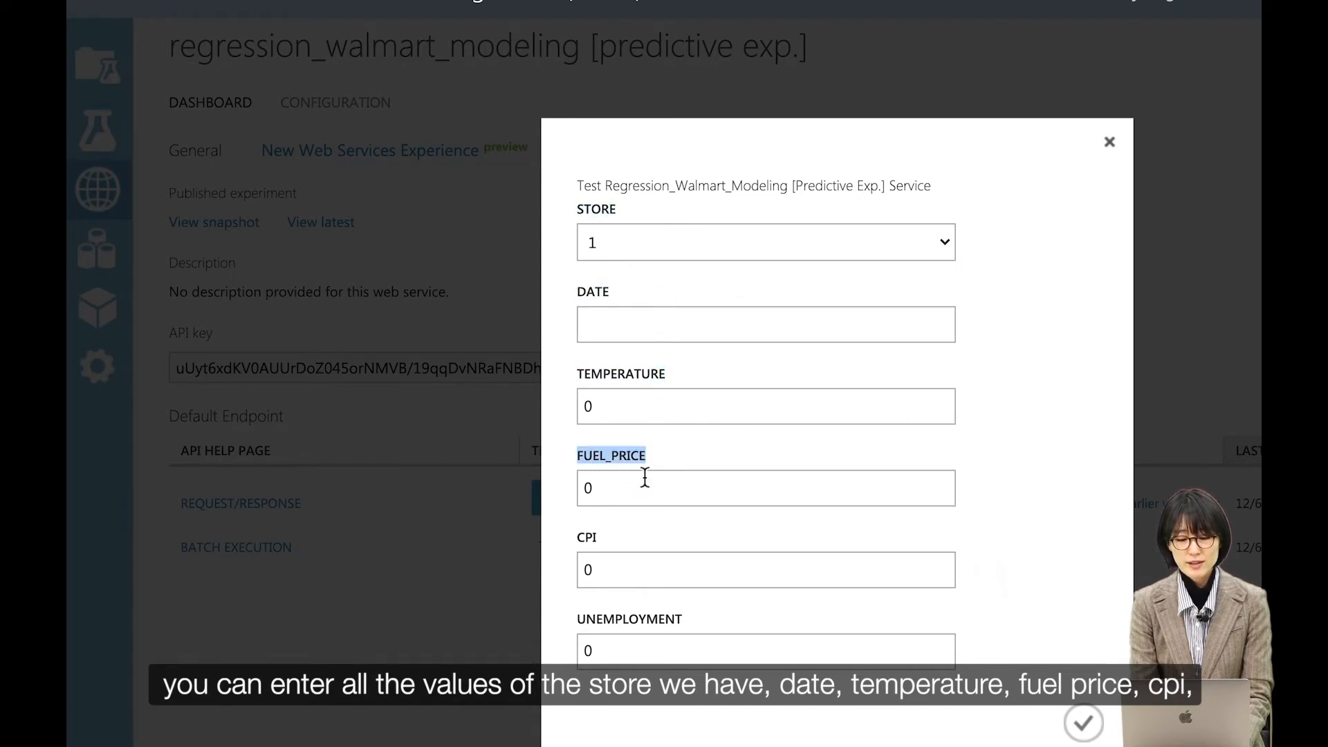
left_click(598, 537)
double_click(643, 620)
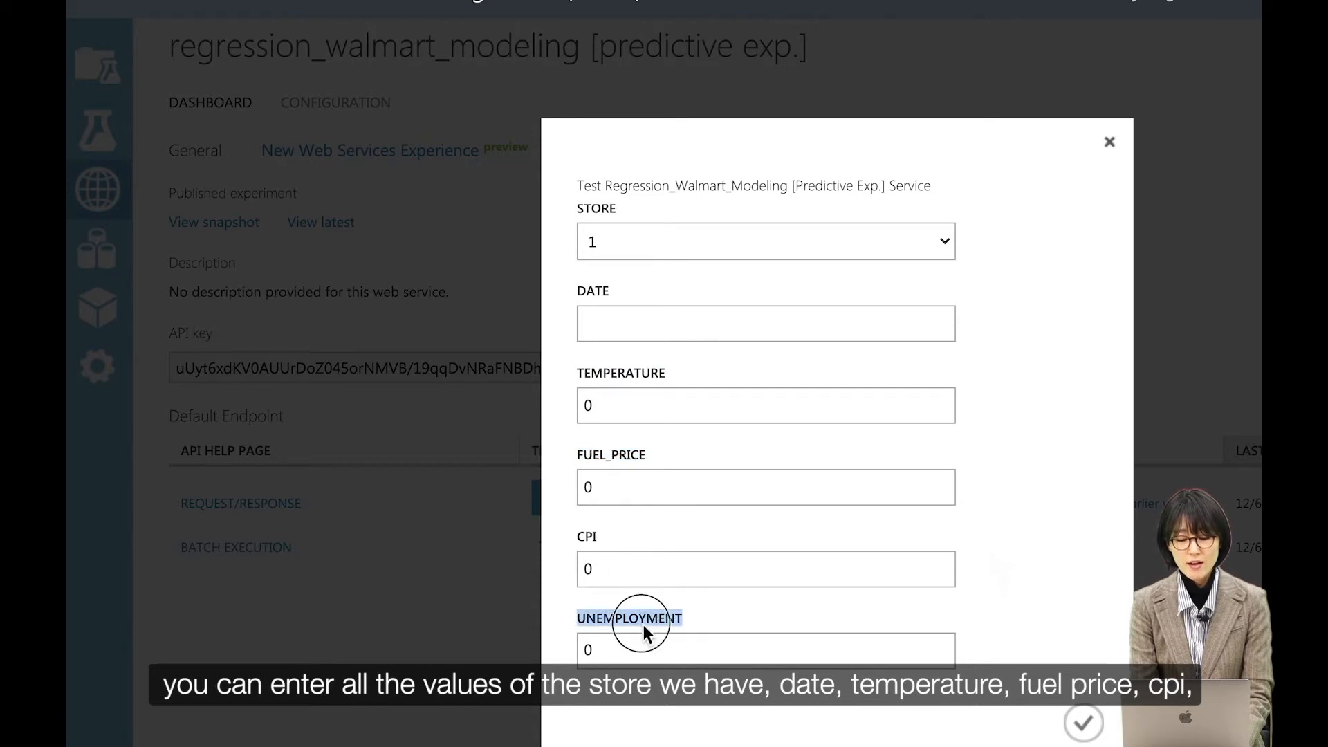
scroll(657, 622, "down", 3)
double_click(592, 447)
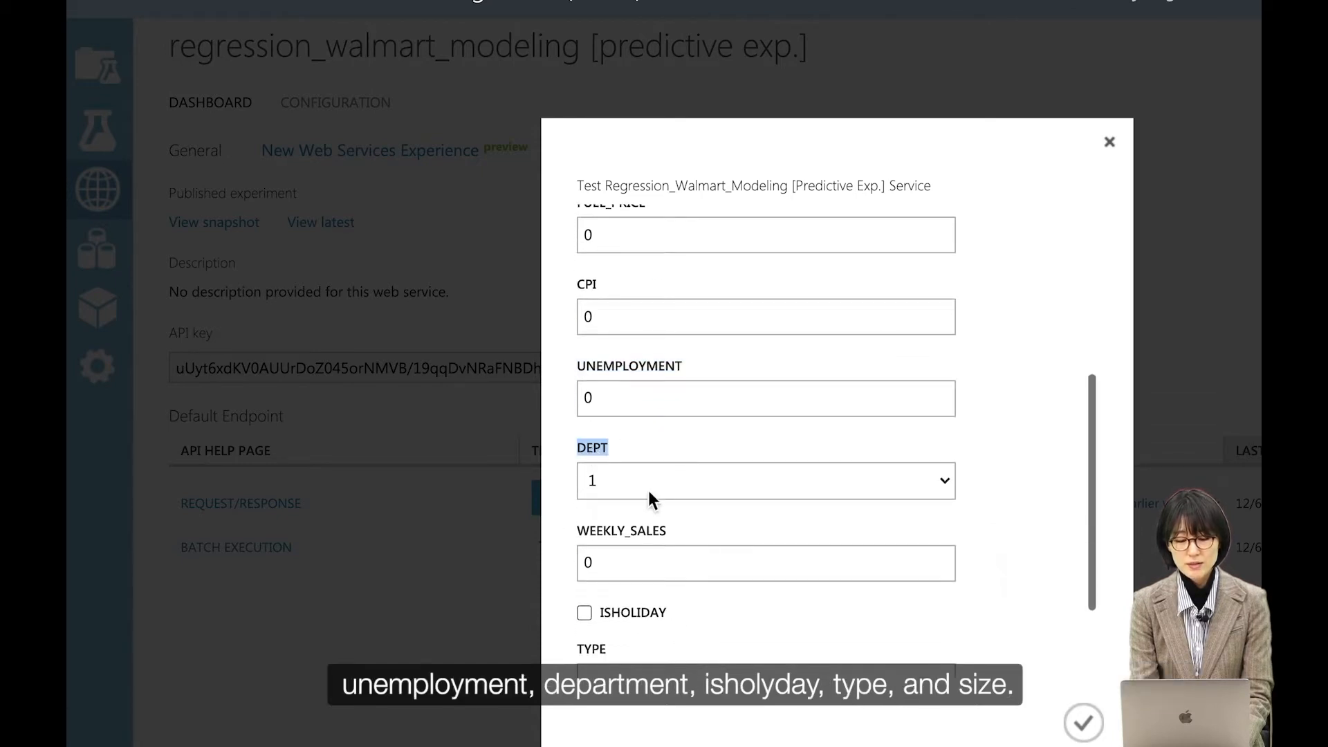
scroll(657, 505, "down", 1)
scroll(641, 538, "down", 1)
double_click(590, 523)
left_click(592, 611)
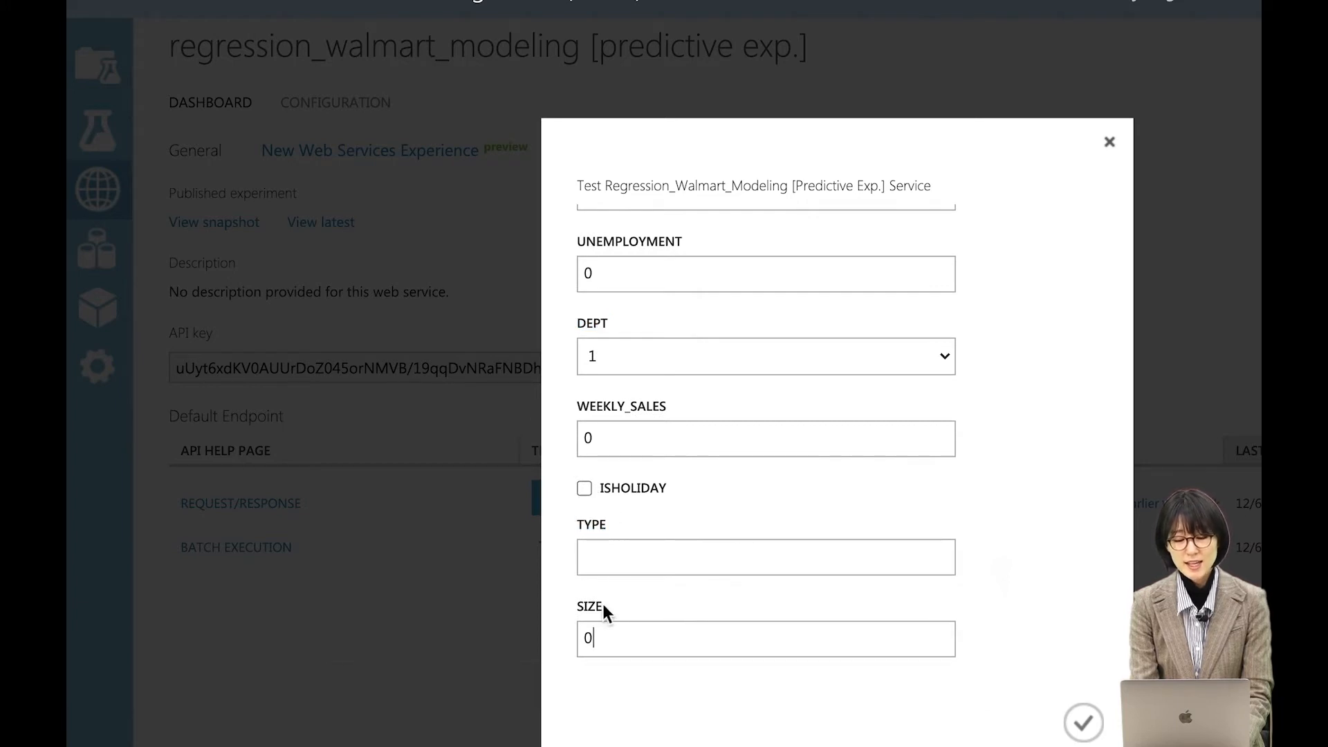
scroll(657, 498, "up", 1)
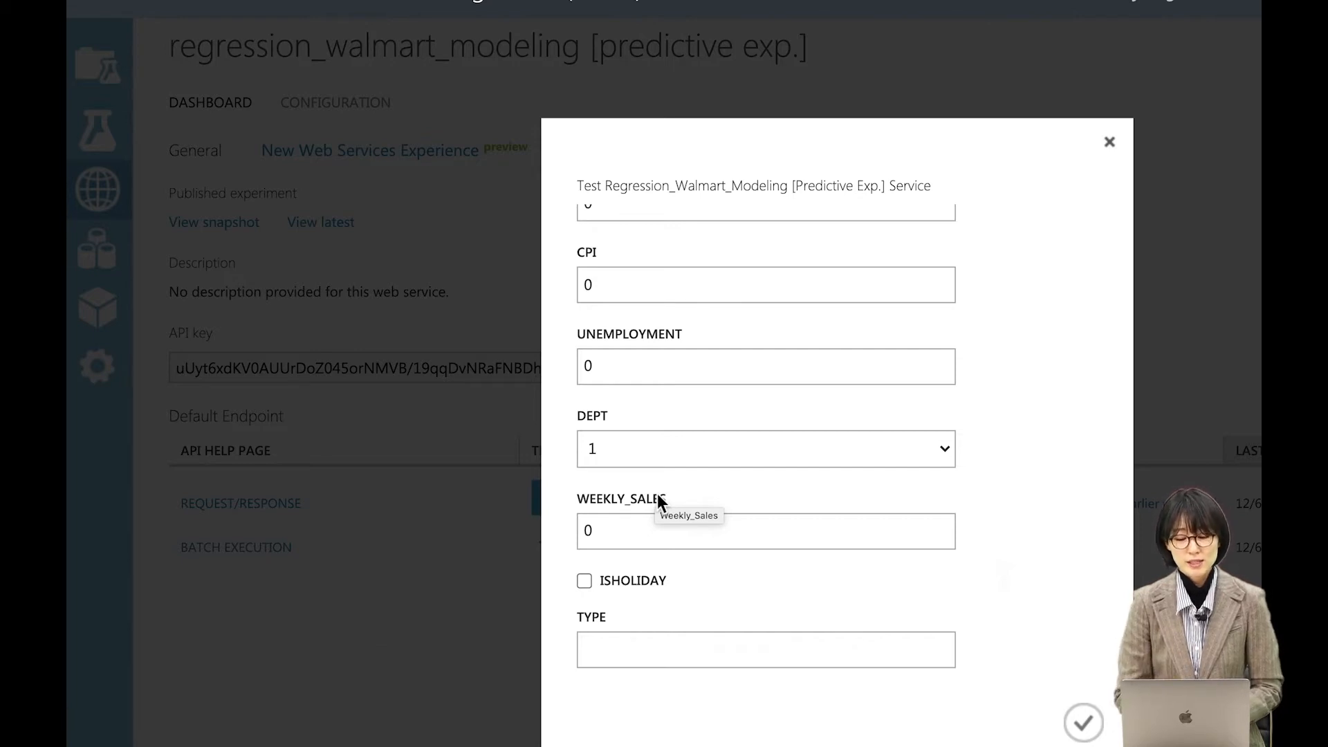
scroll(762, 467, "up", 5)
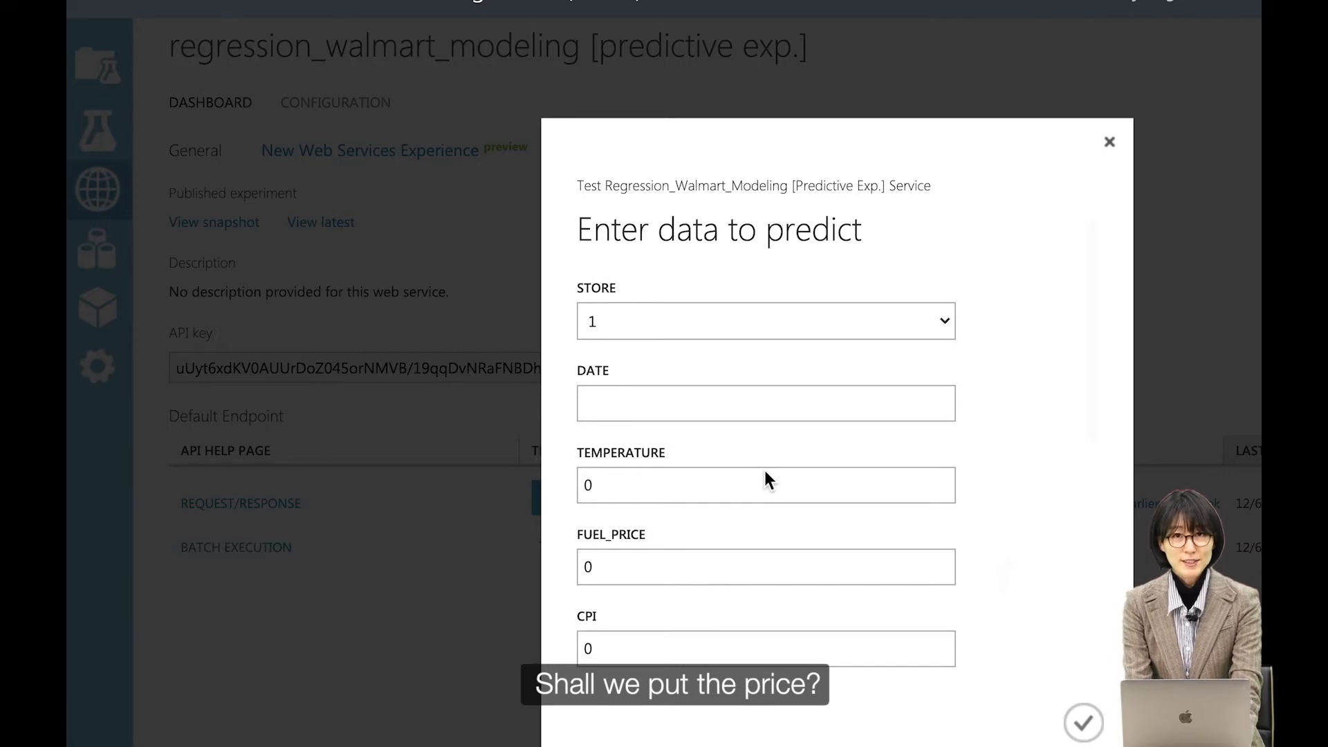
scroll(644, 350, "down", 3)
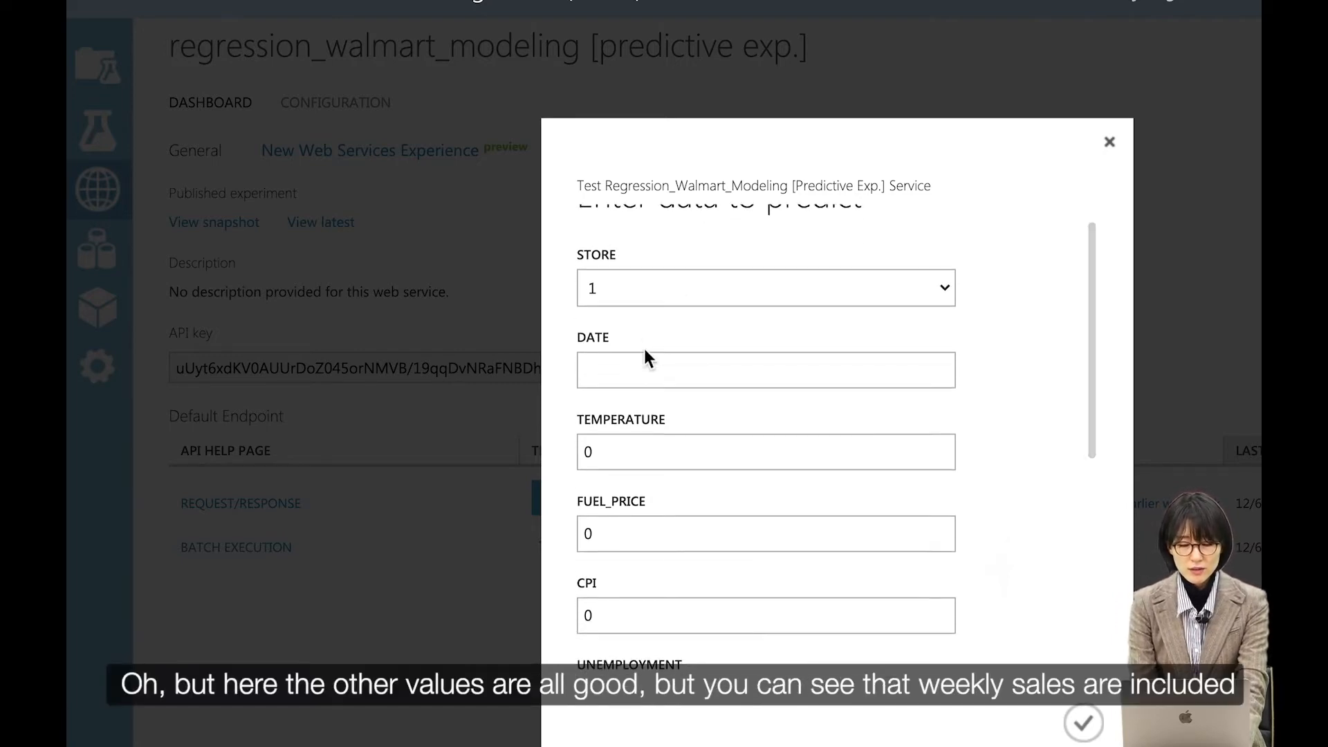
Step: Check the remaining test form fields down to Size, highlight the Weekly_Sales label and its value, and close the form without submitting
scroll(644, 351, "down", 4)
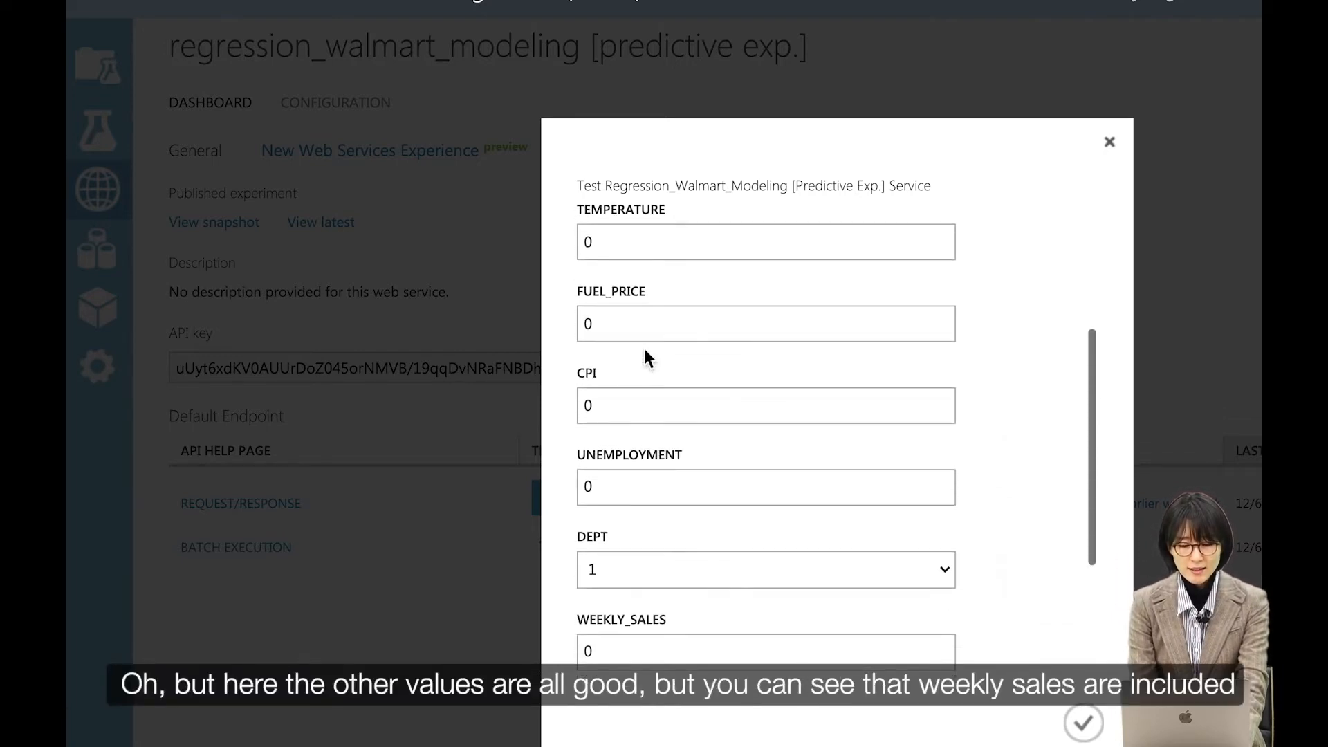
scroll(644, 351, "down", 1)
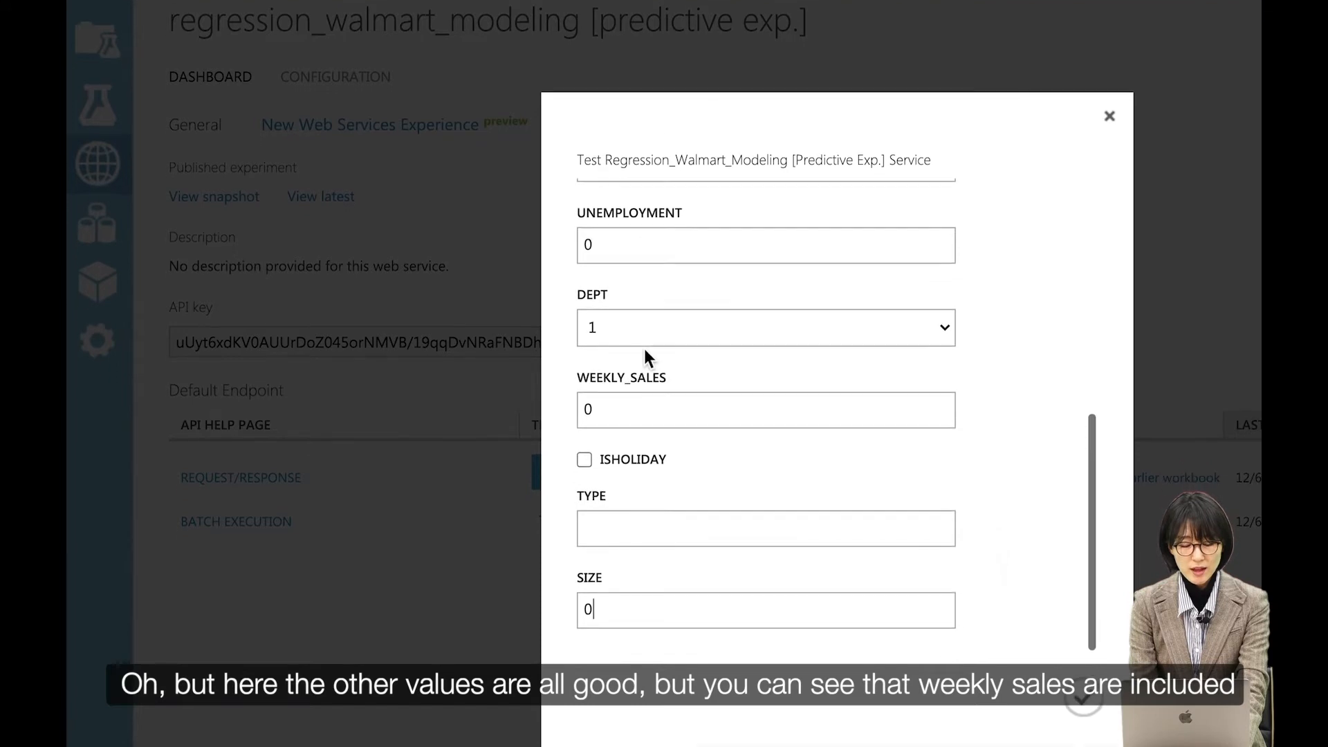
double_click(595, 382)
scroll(728, 382, "down", 1)
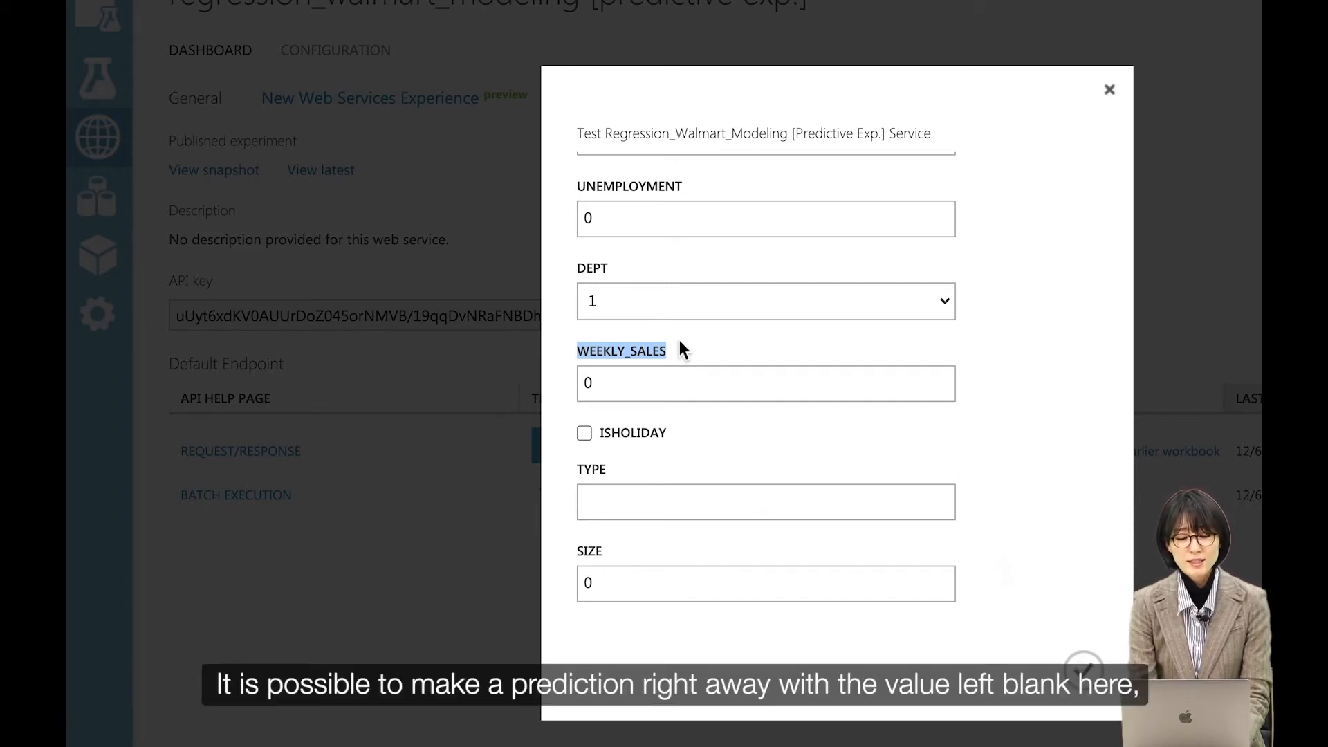
double_click(606, 383)
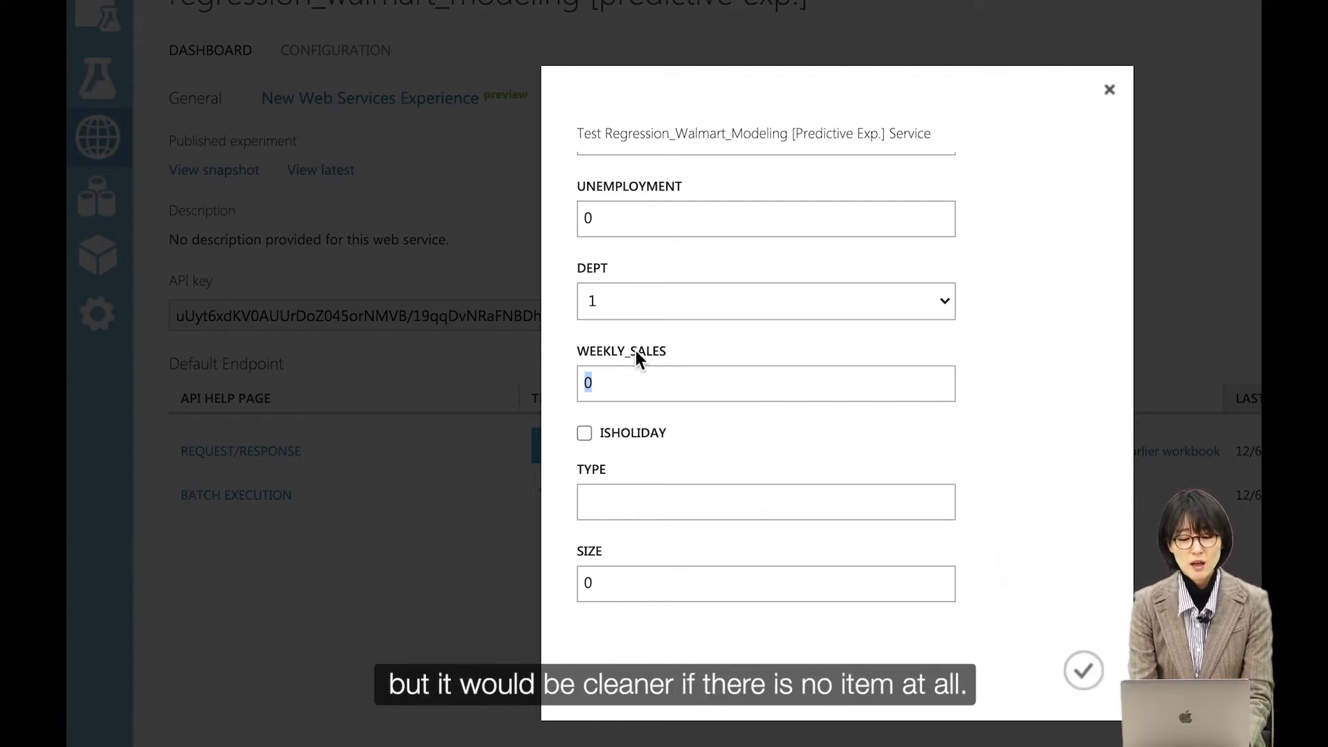
left_click(657, 350)
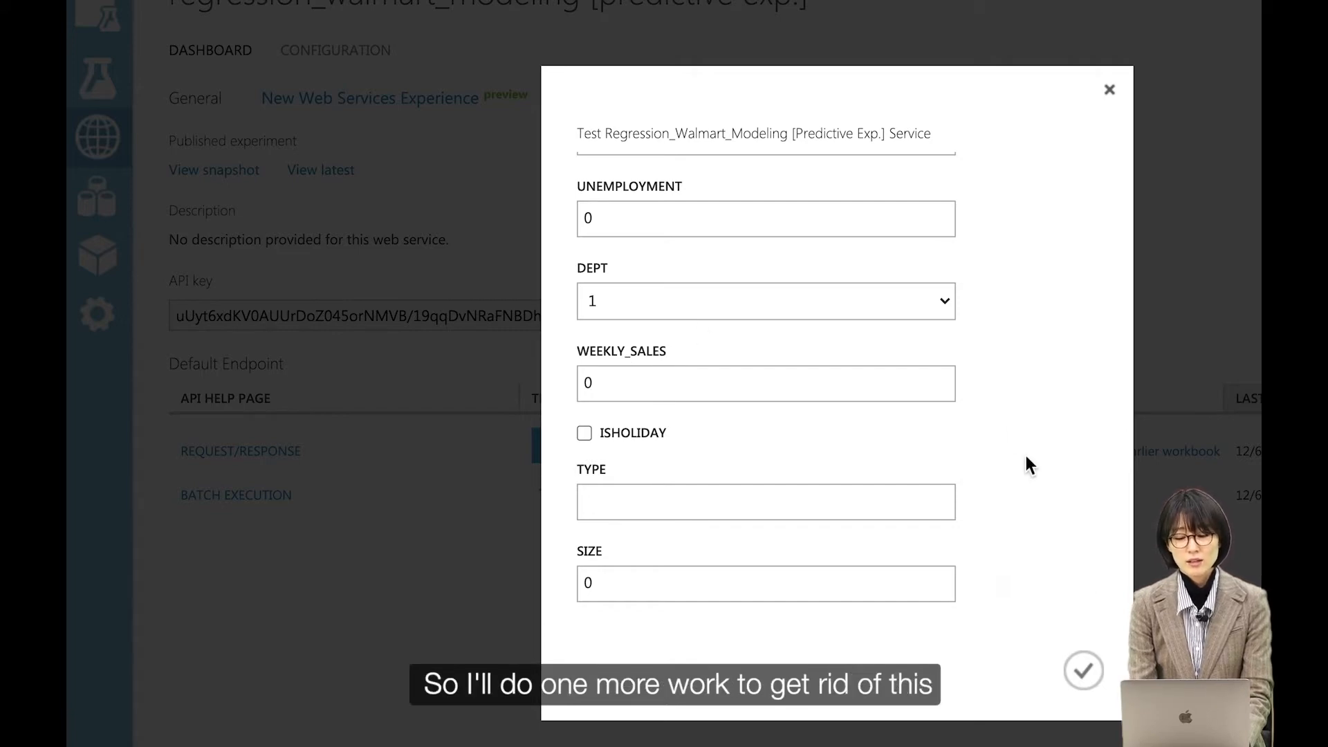
left_click(1110, 89)
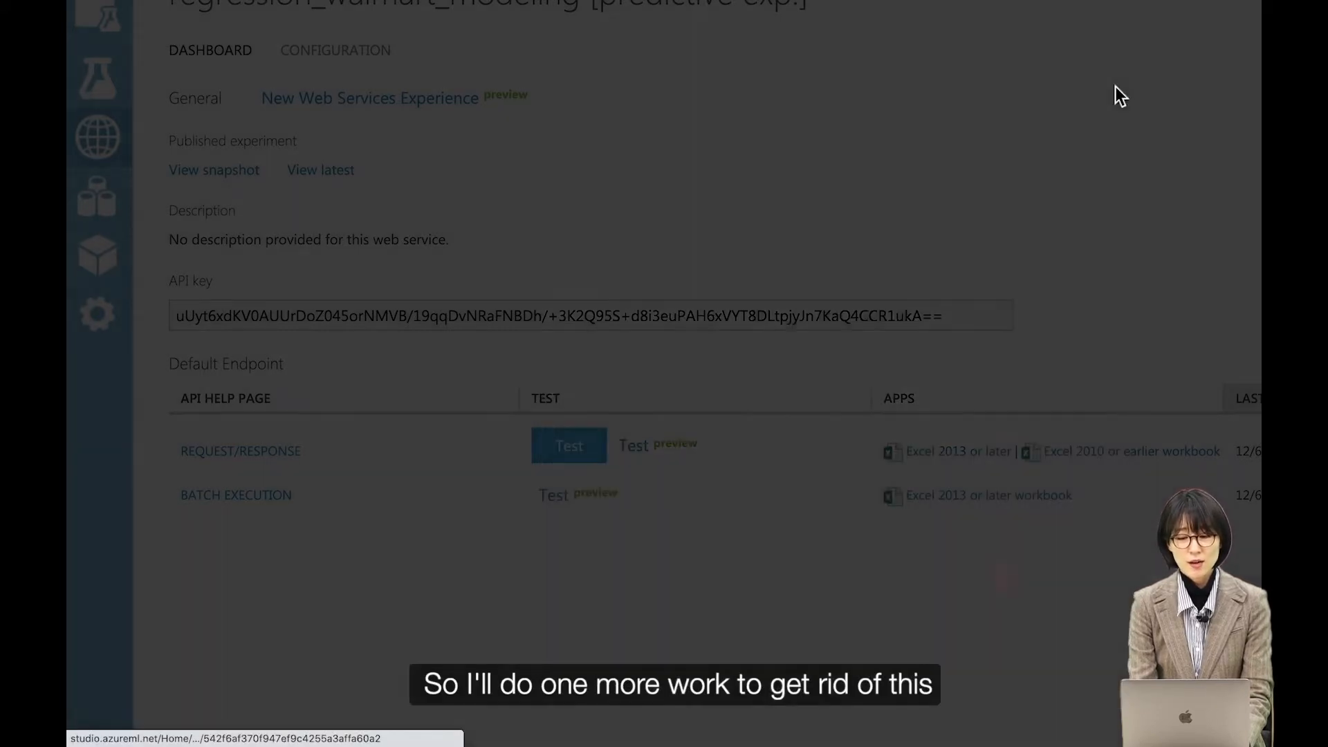
Step: Return to the predictive experiment and add a Select Columns in Dataset module between Edit Metadata and Score Model
scroll(859, 178, "up", 1)
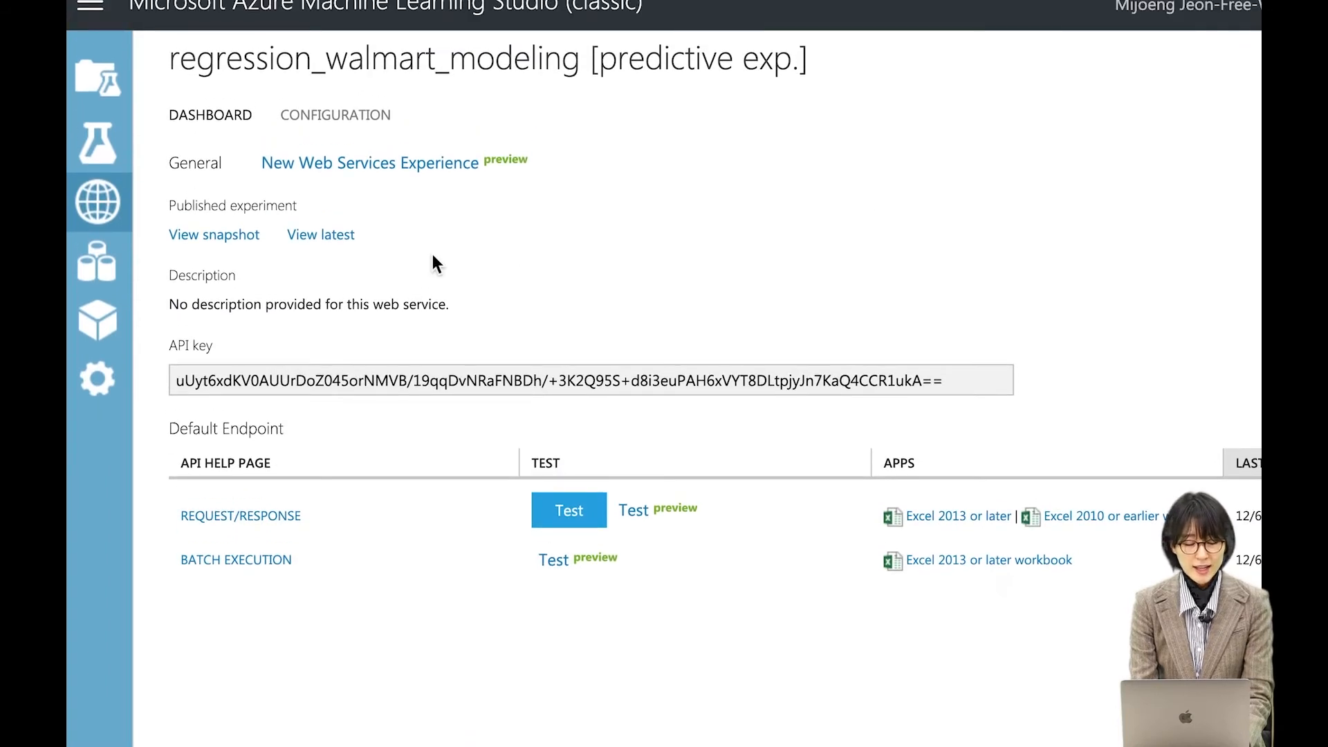
scroll(433, 256, "left", 5)
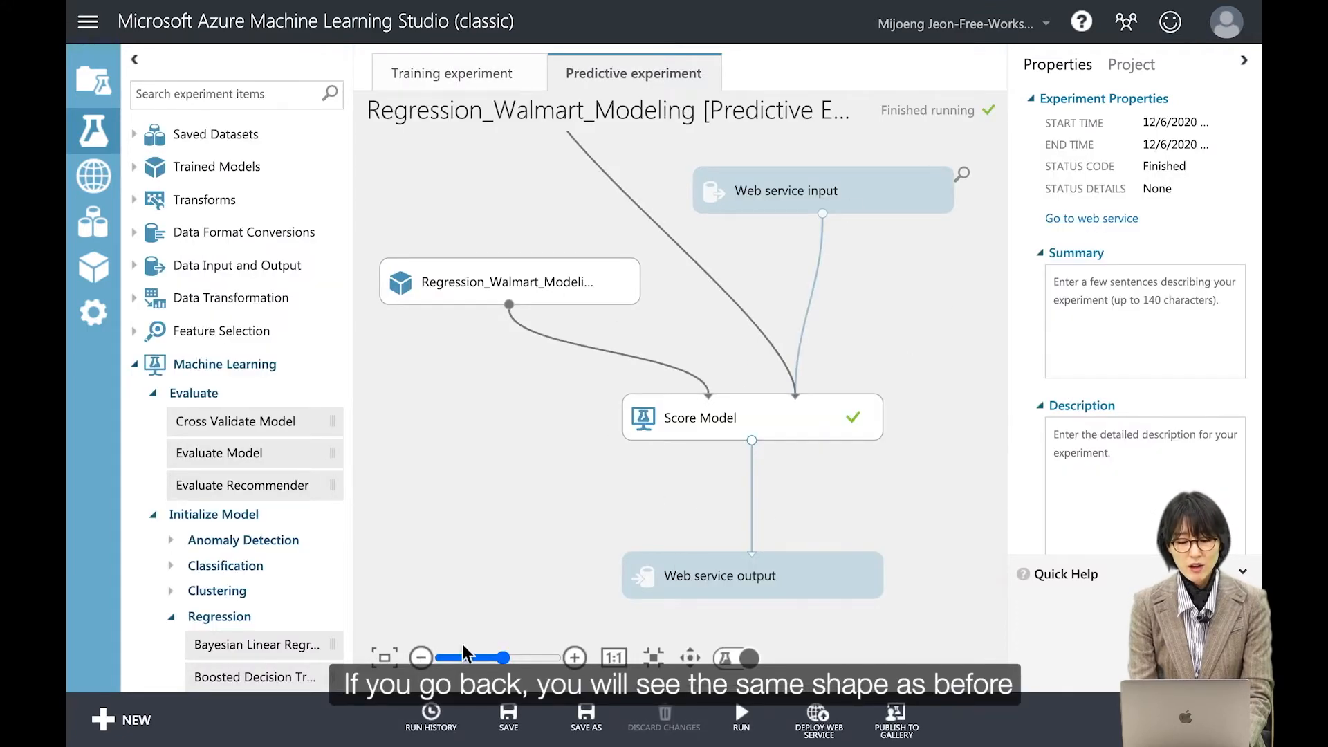
left_click(420, 657)
left_click(420, 657)
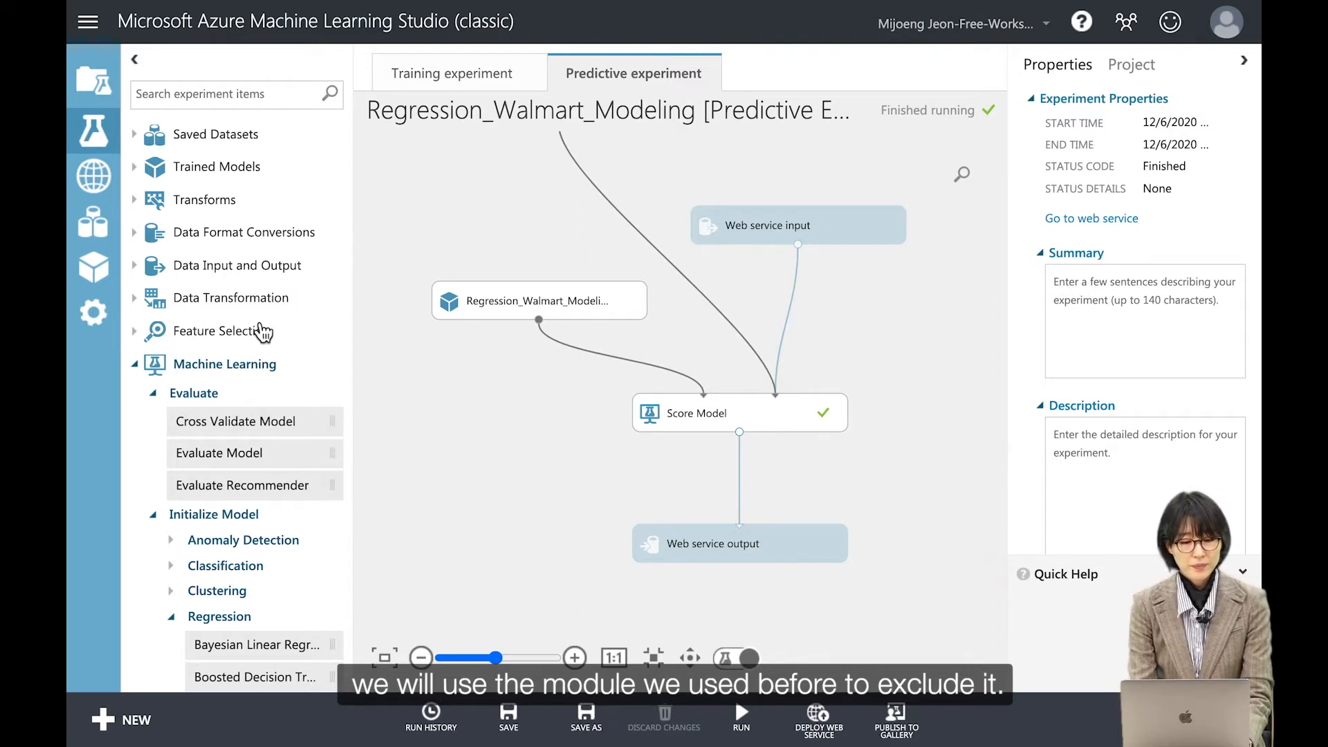
scroll(199, 301, "down", 1)
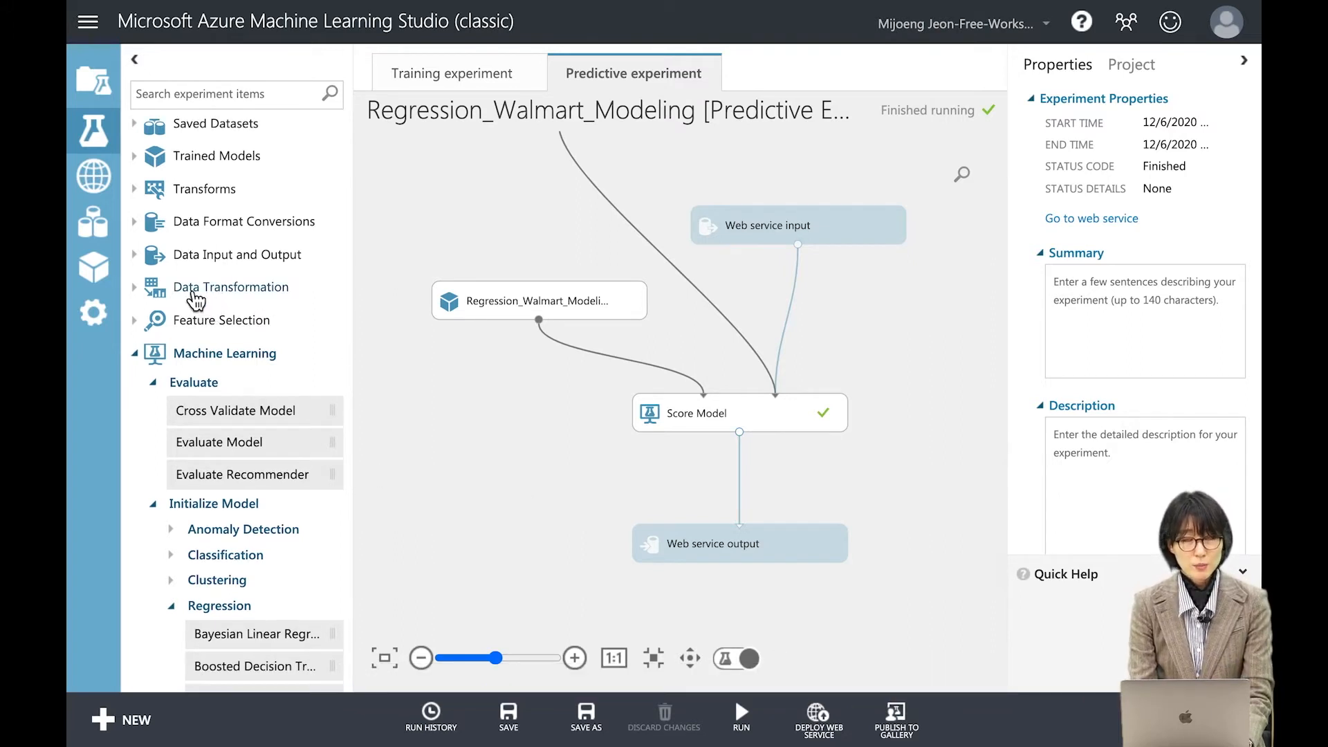
left_click(213, 298)
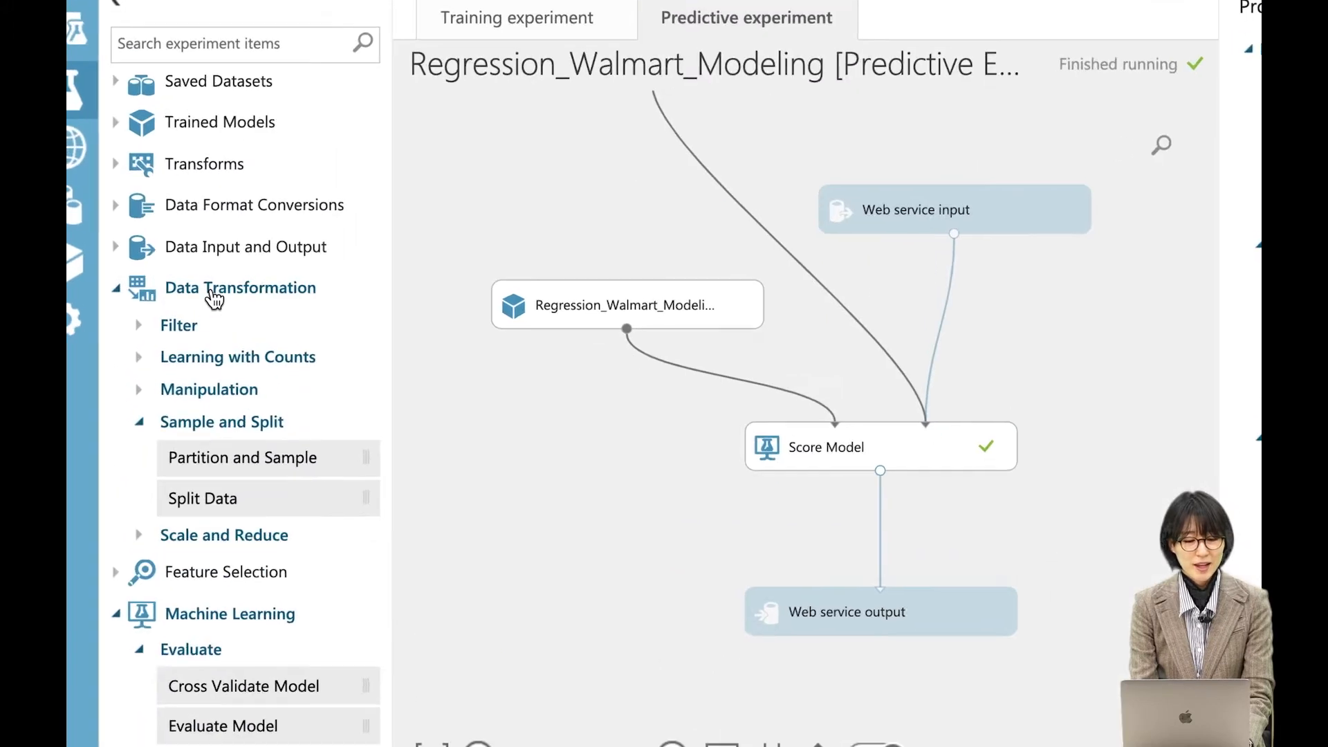
left_click(211, 390)
scroll(261, 400, "down", 3)
scroll(261, 397, "down", 3)
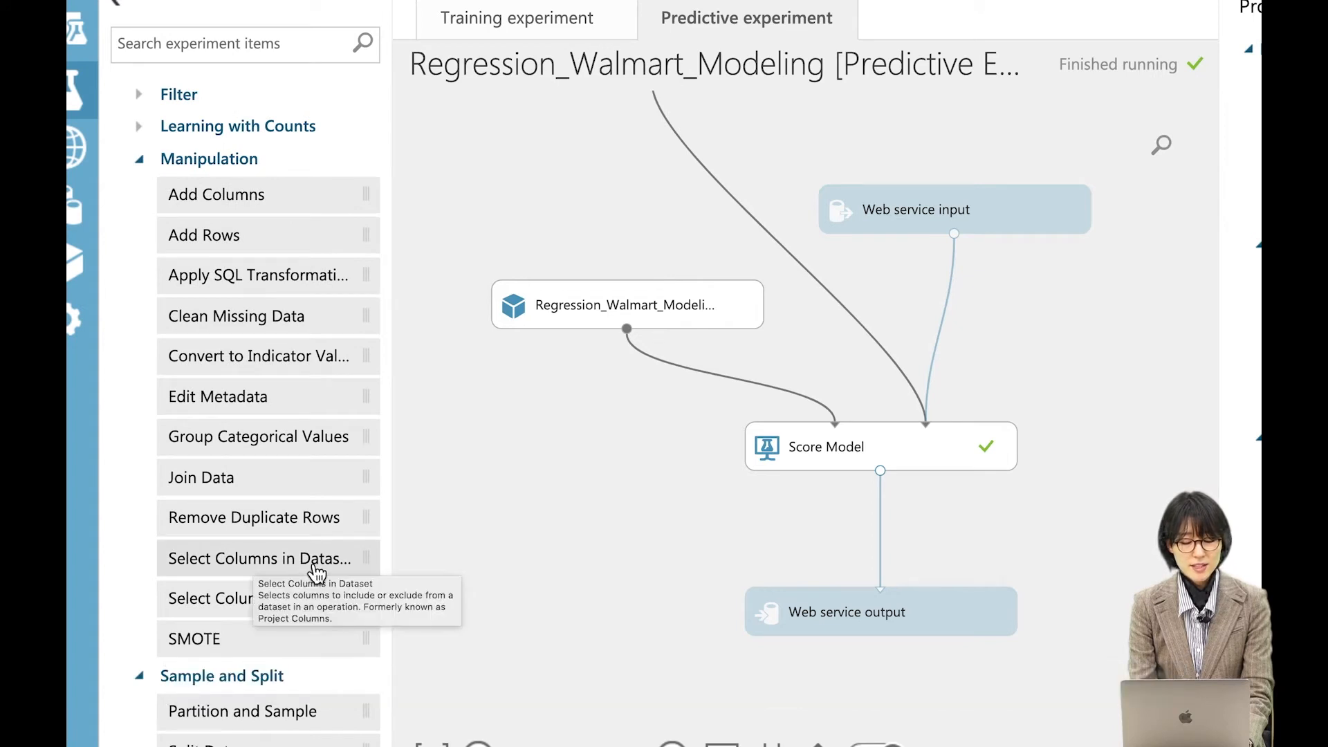
left_click_drag(268, 574, 730, 231)
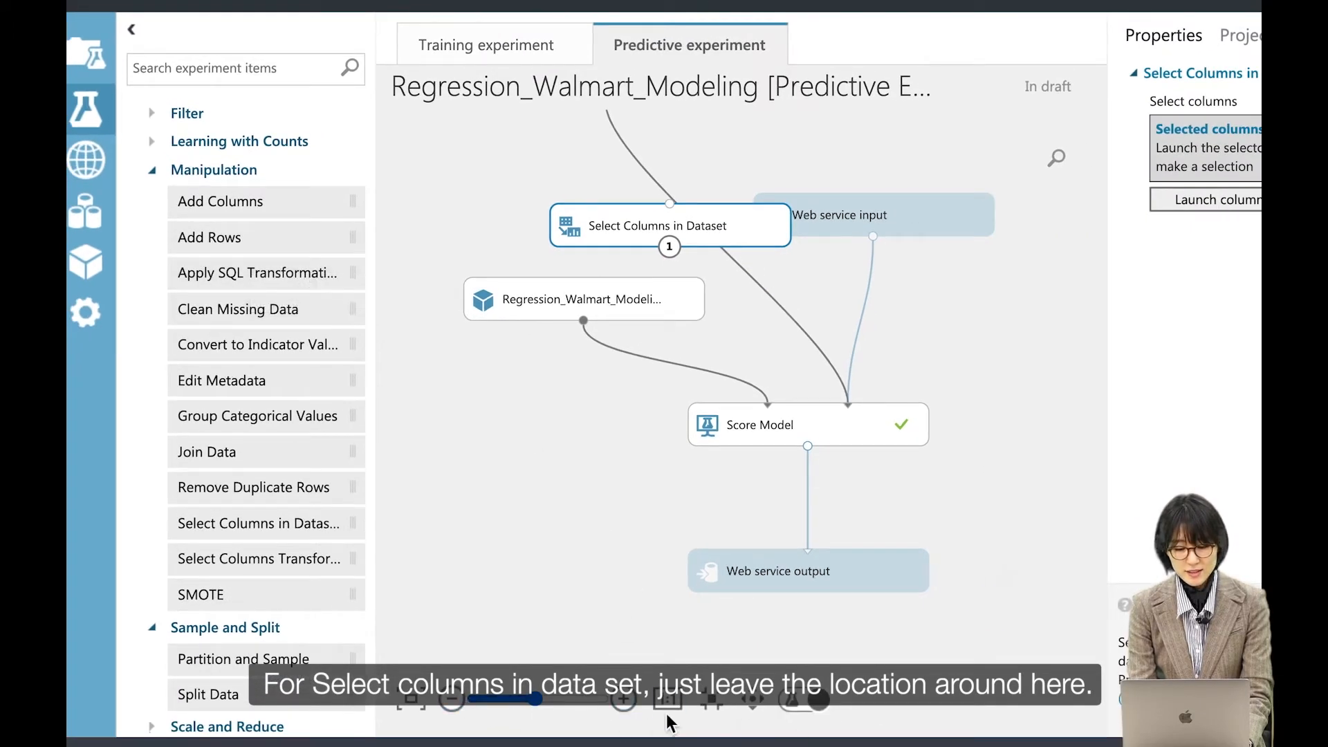
left_click(453, 699)
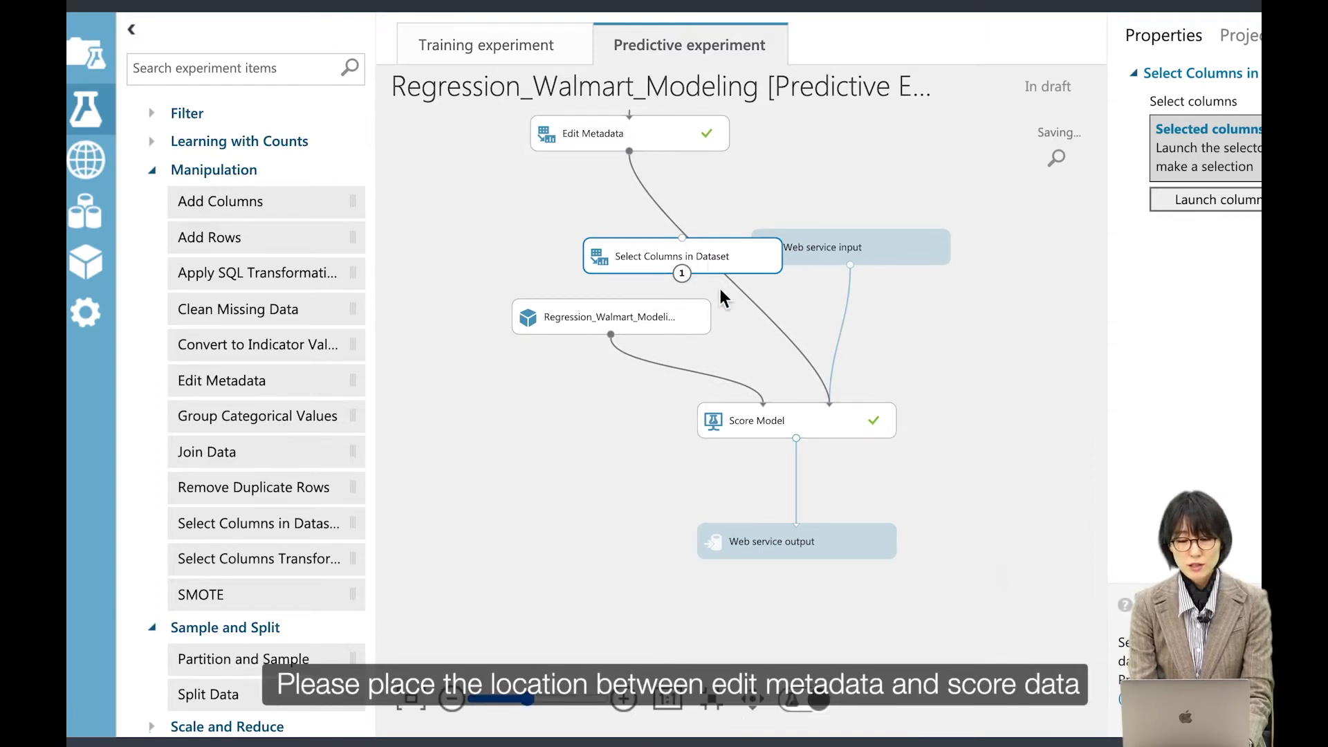
Step: Route Edit Metadata through Select Columns in Dataset into Score Model's second input, and move Web service input clear of the new module
left_click_drag(629, 150, 743, 241)
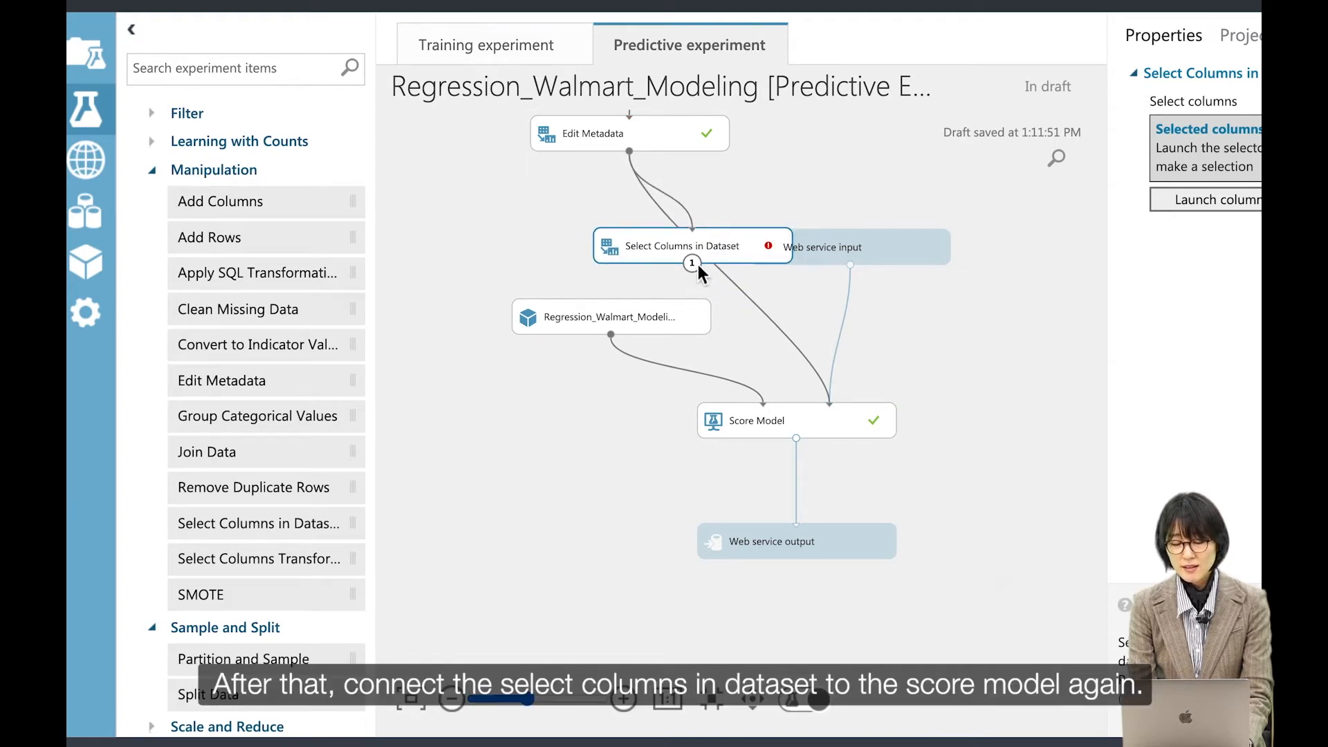
left_click_drag(693, 268, 833, 407)
left_click_drag(880, 250, 947, 242)
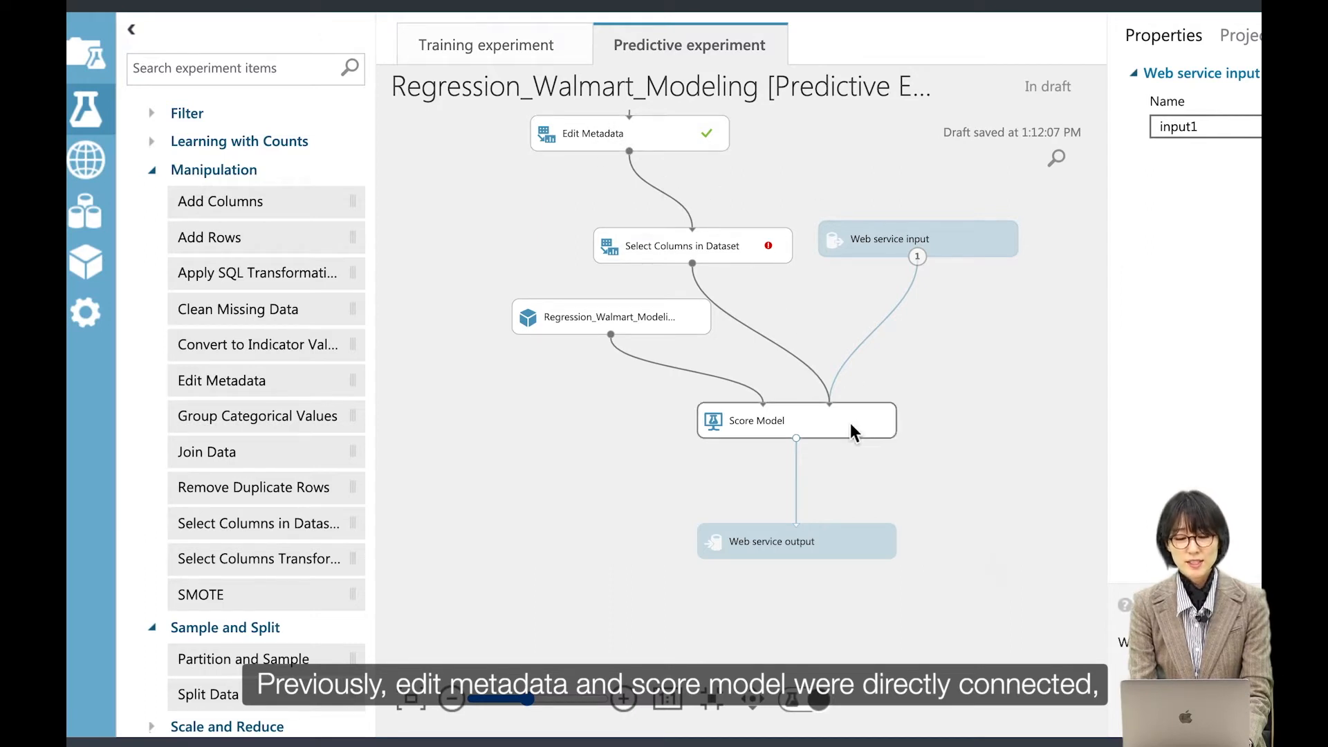
Step: Set Select Columns in Dataset to keep every column from Store to Size except Weekly_Sales
left_click(700, 254)
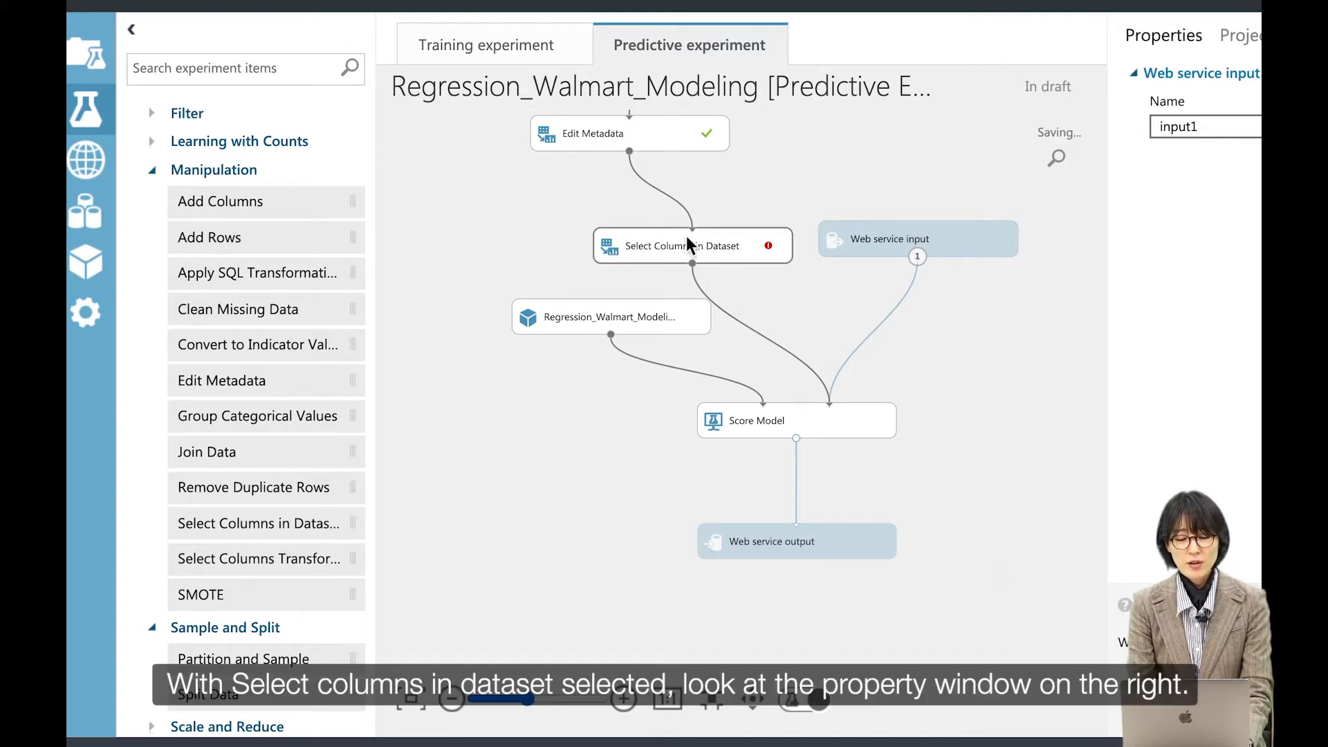
left_click(703, 246)
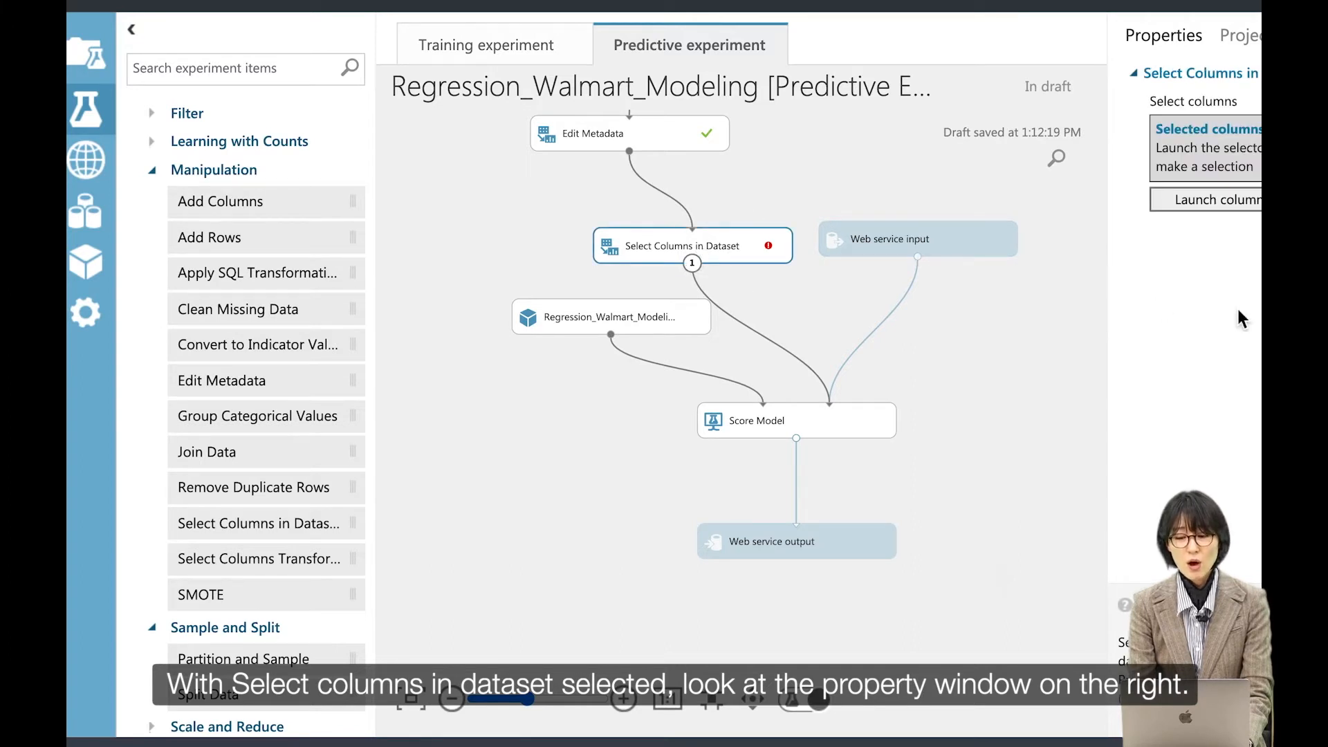
scroll(1238, 309, "right", 3)
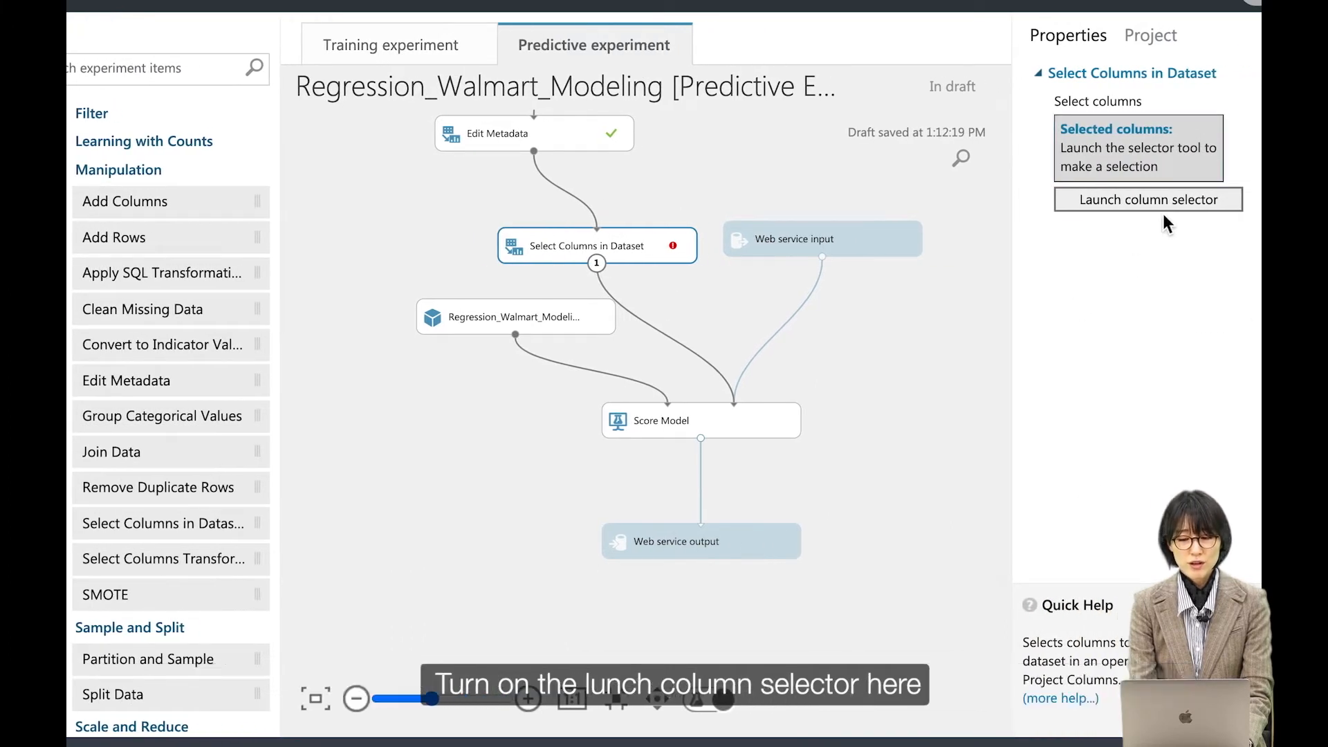
left_click(1132, 222)
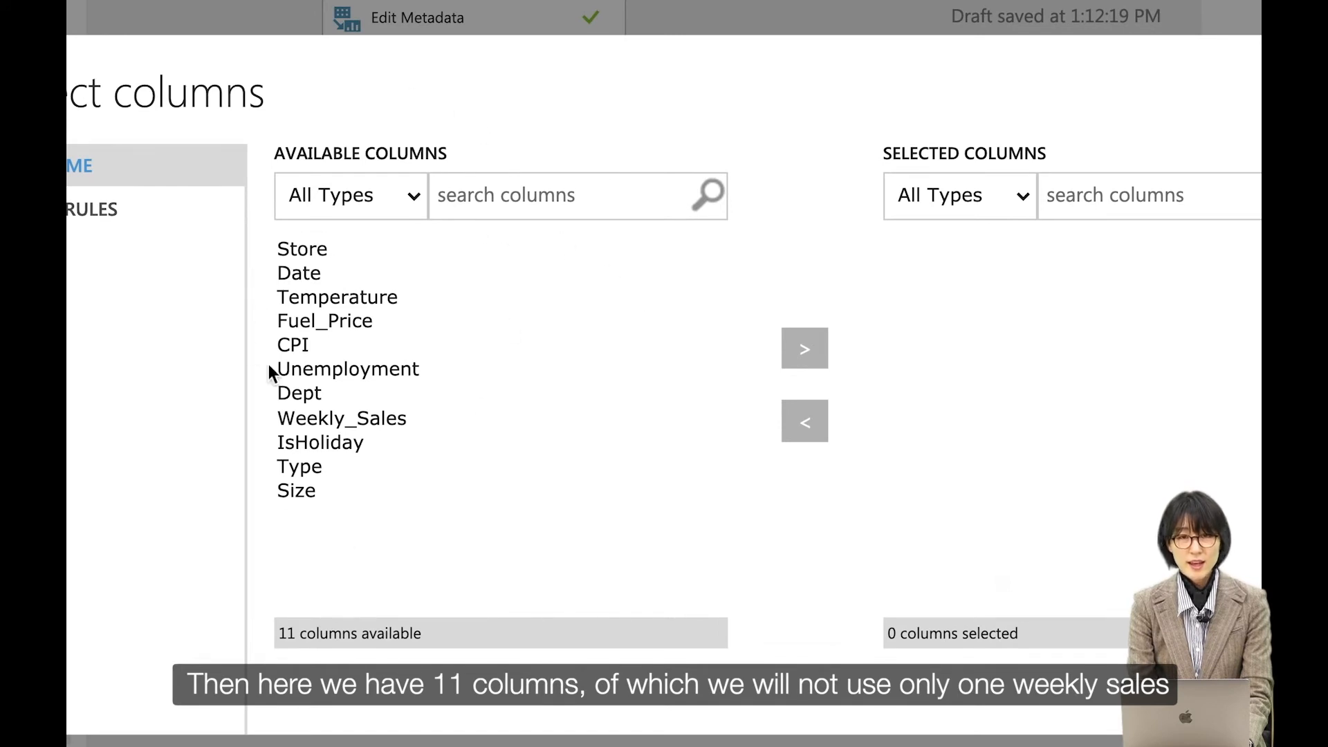
left_click(375, 253)
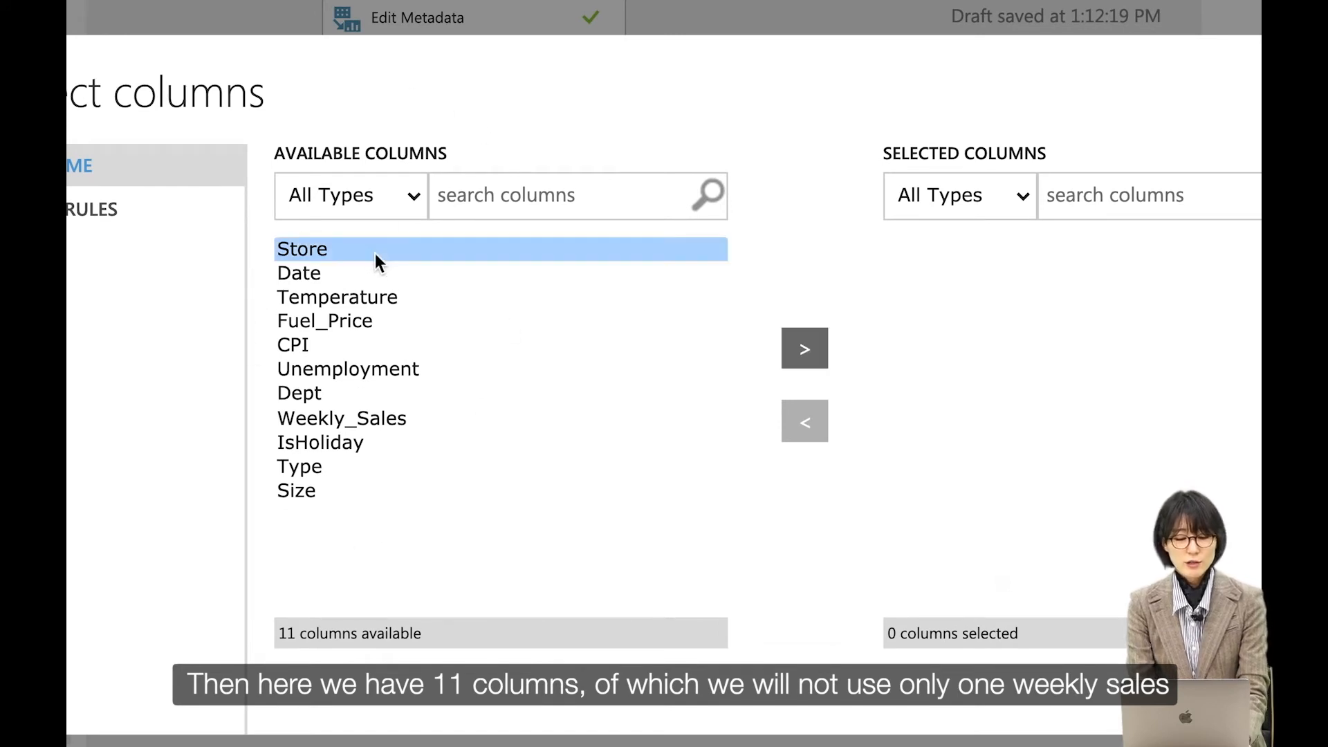
left_click(360, 493, "shift")
left_click(400, 422, "ctrl")
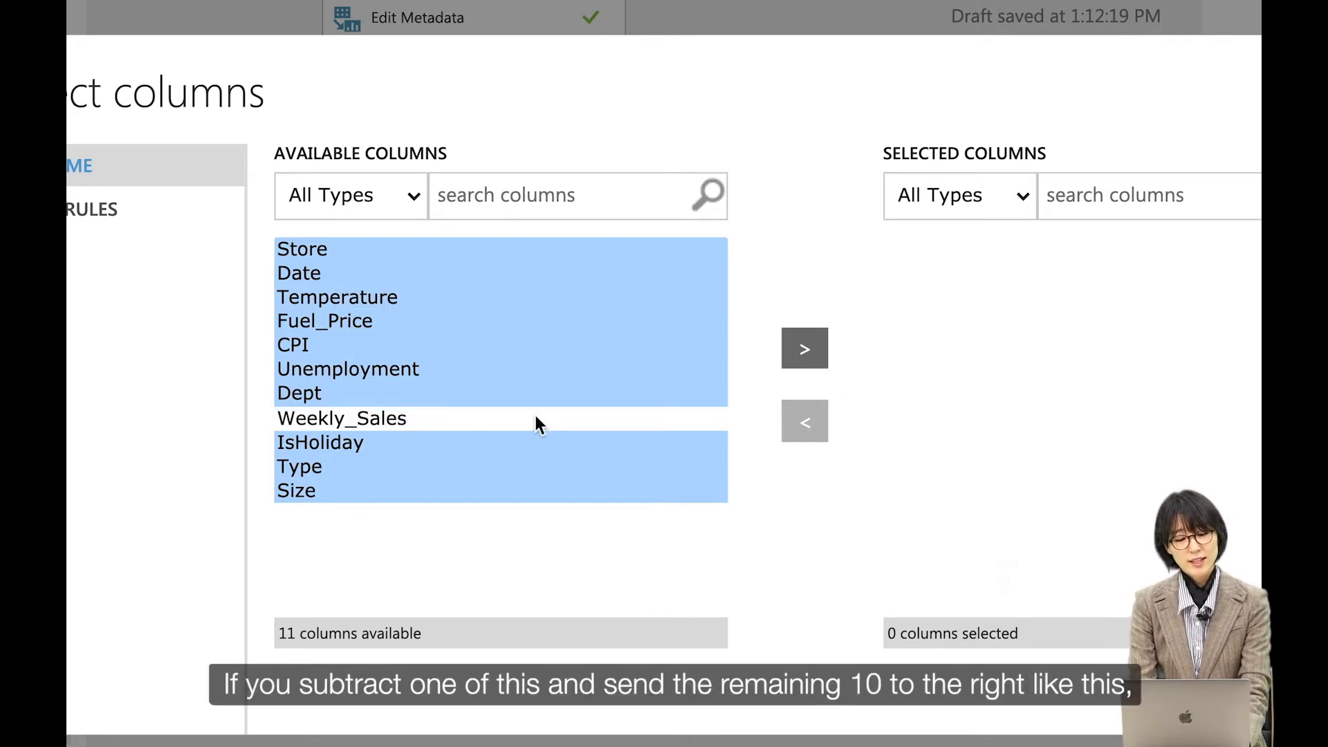
left_click(814, 352)
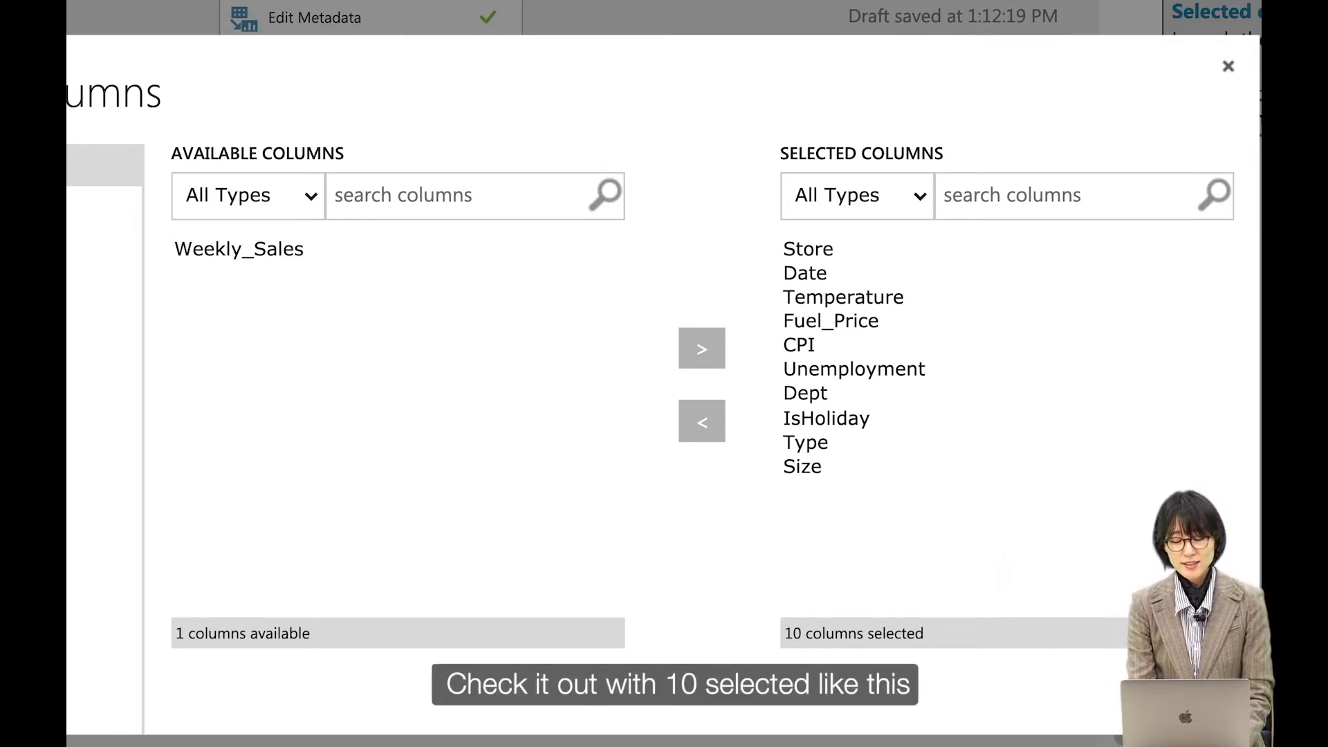
left_click(1218, 697)
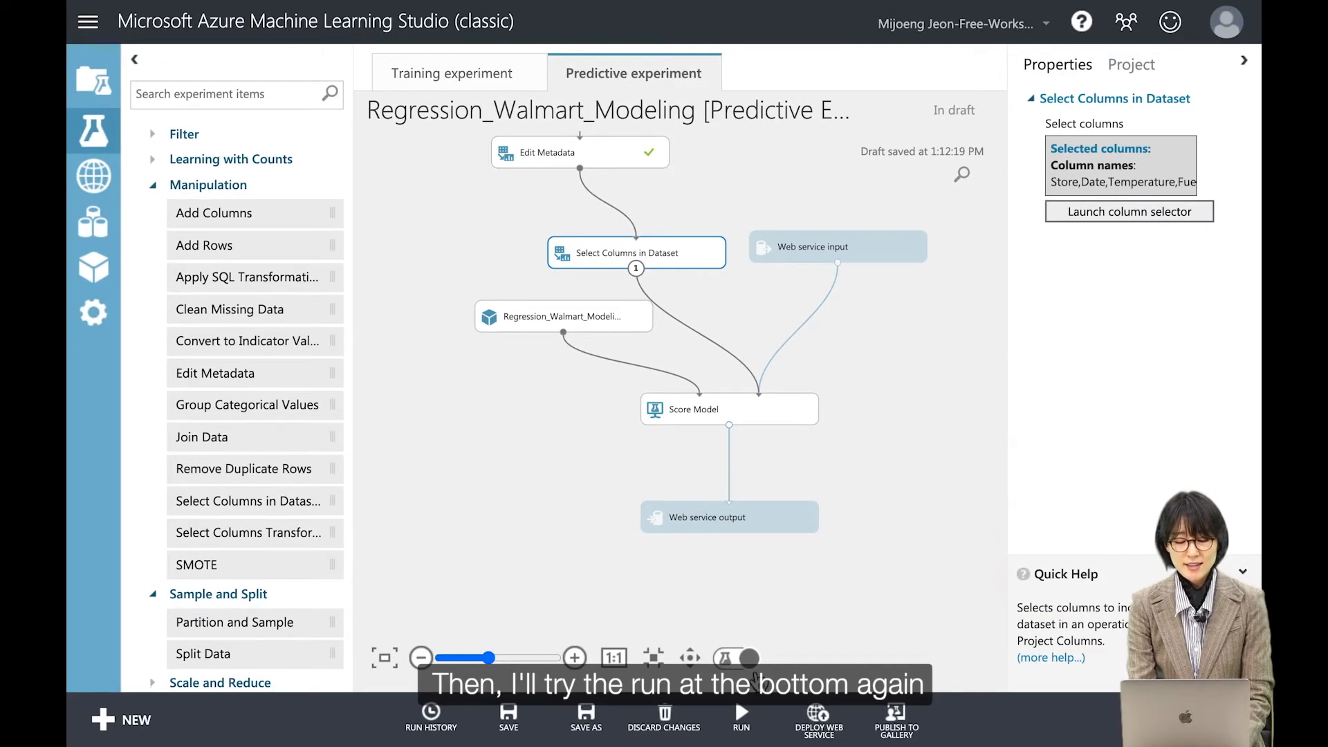
Step: Run the updated predictive experiment and redeploy it, overwriting the existing web service
mouse_move(747, 733)
left_click(742, 715)
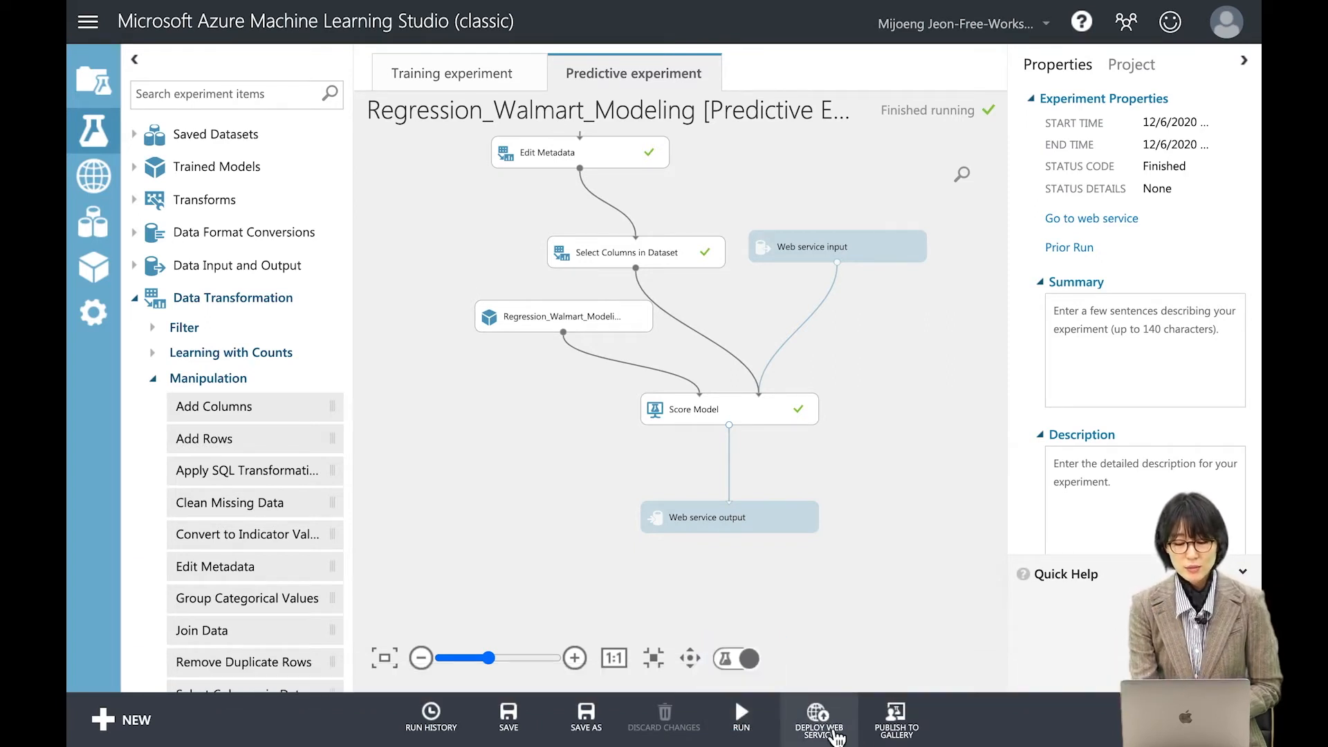
left_click(836, 738)
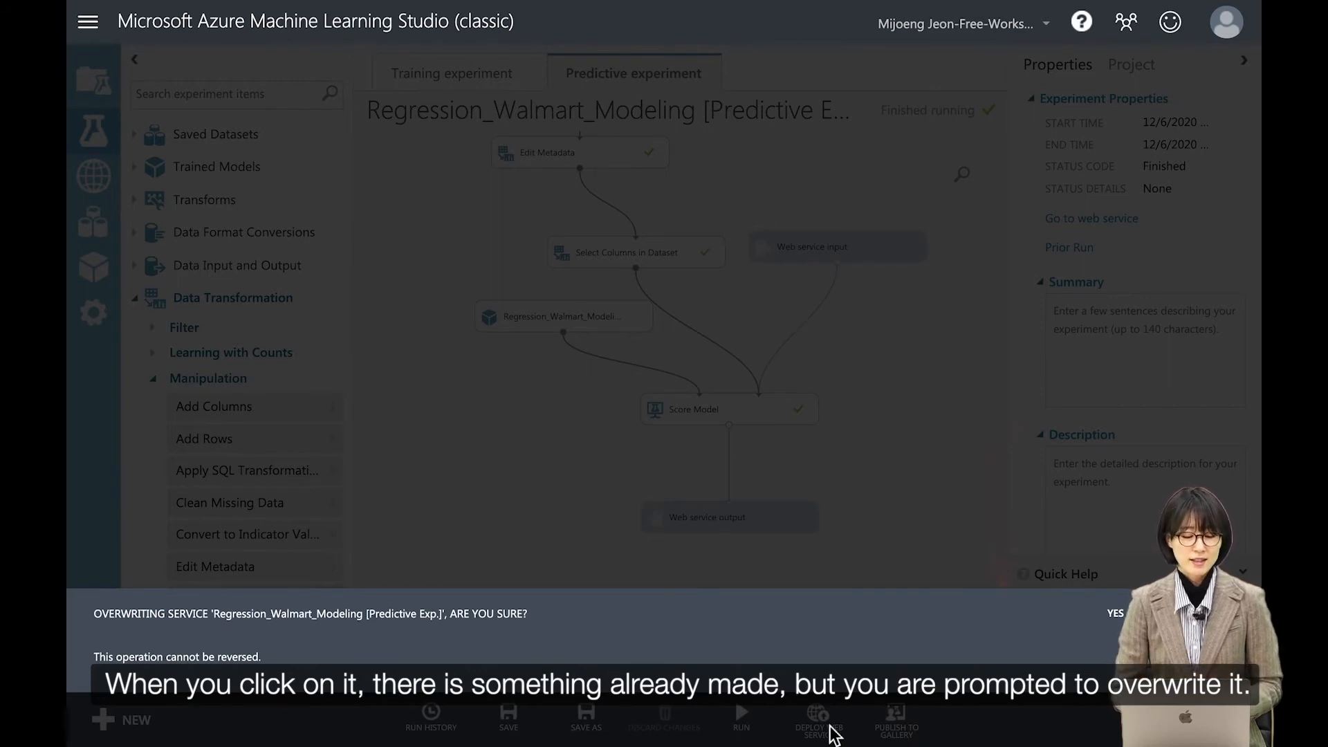
left_click(1115, 613)
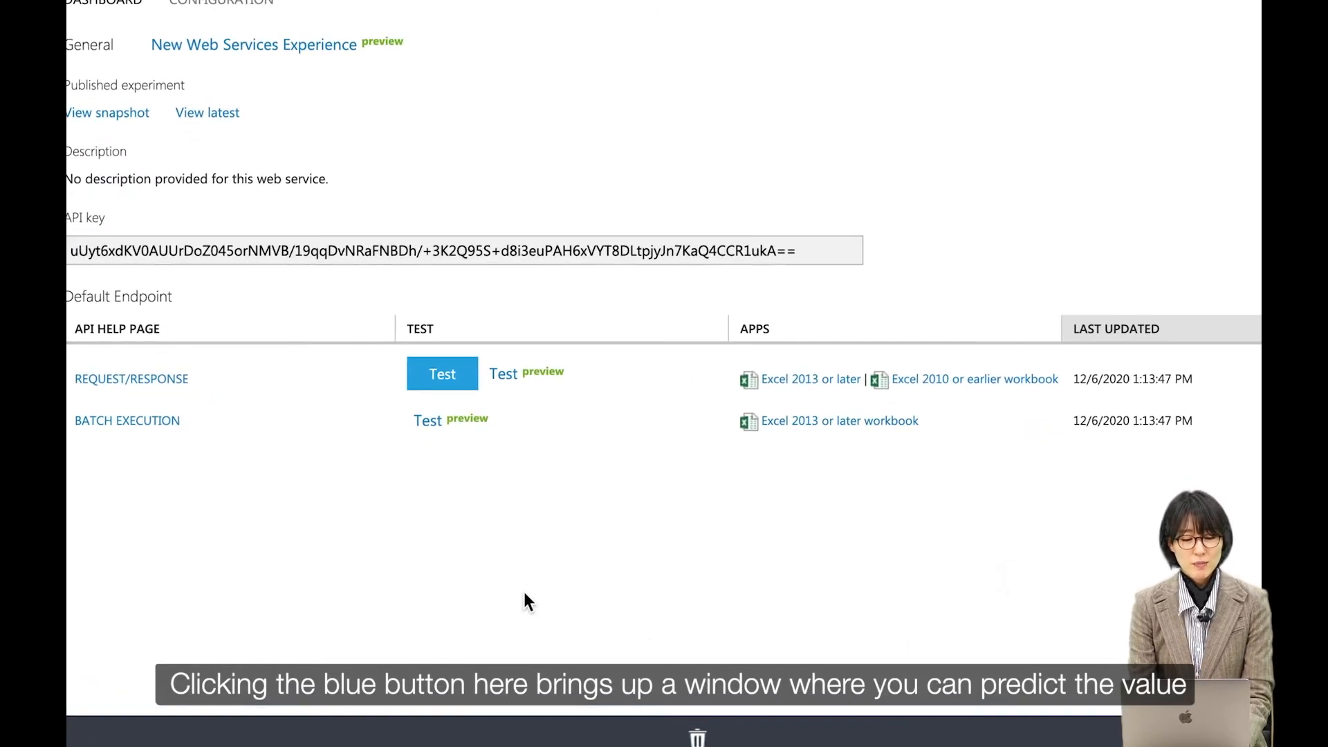
Step: Open the Request/Response test form for the redeployed service and review its input fields from Store to Size
left_click(458, 379)
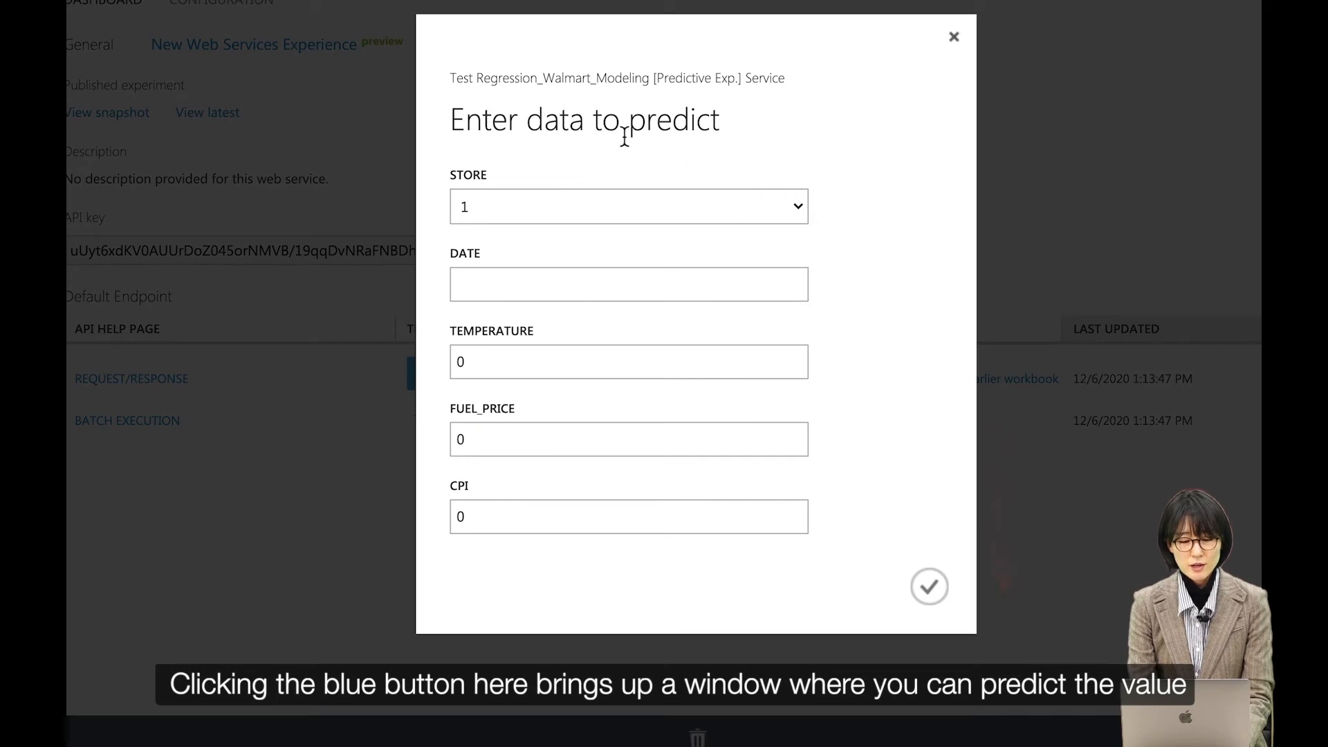
left_click_drag(451, 131, 726, 126)
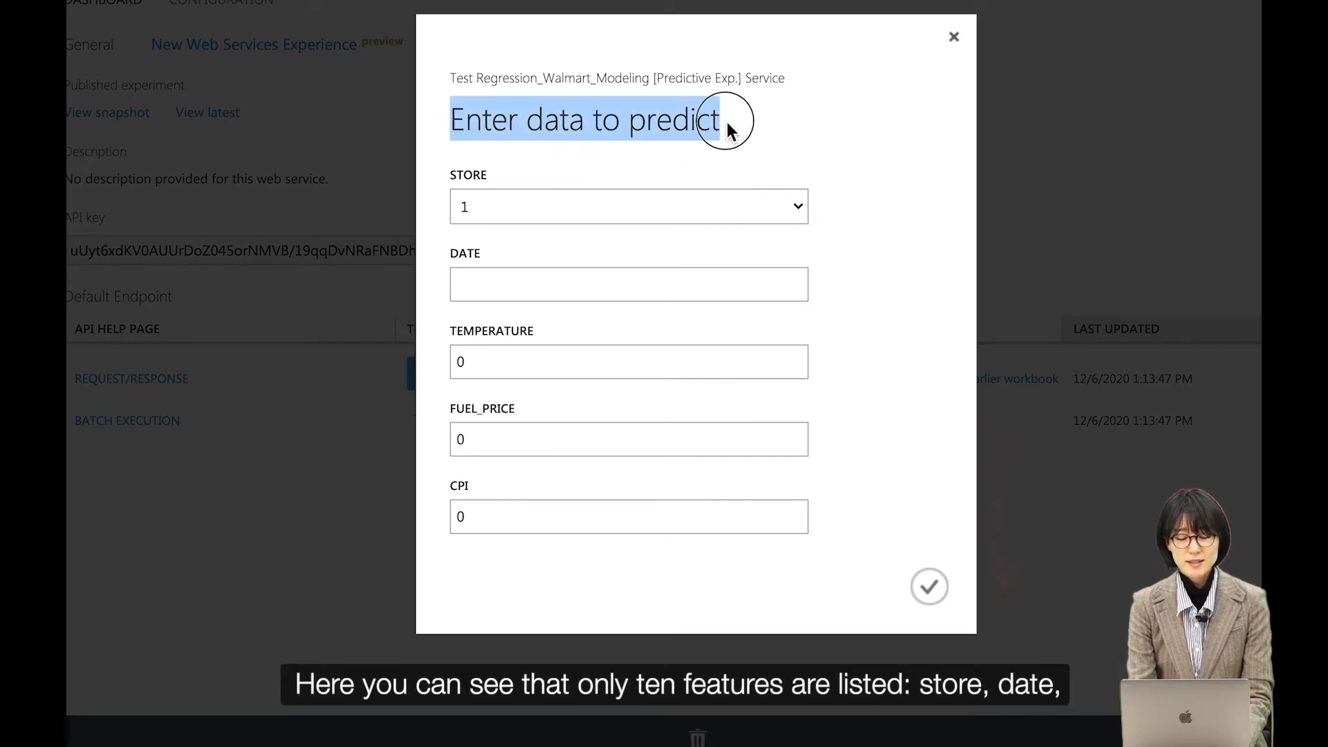
left_click(794, 140)
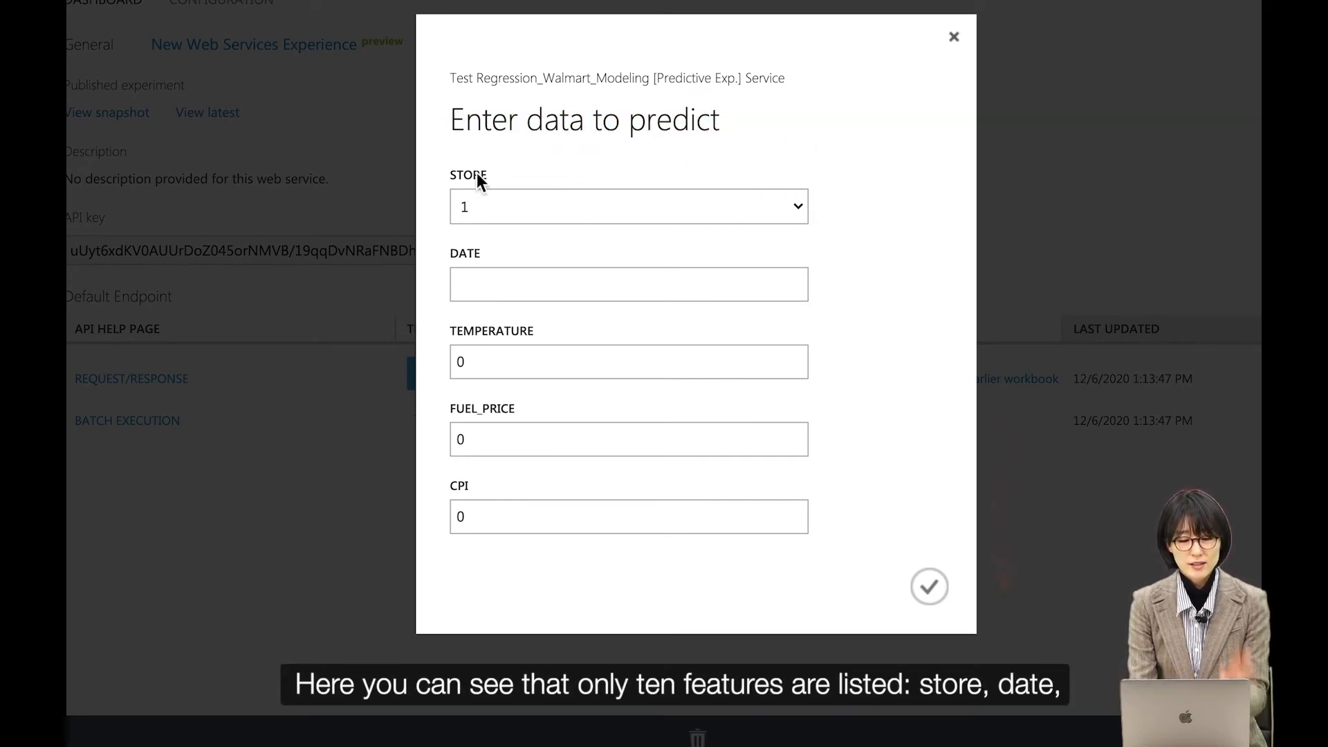
scroll(467, 253, "down", 2)
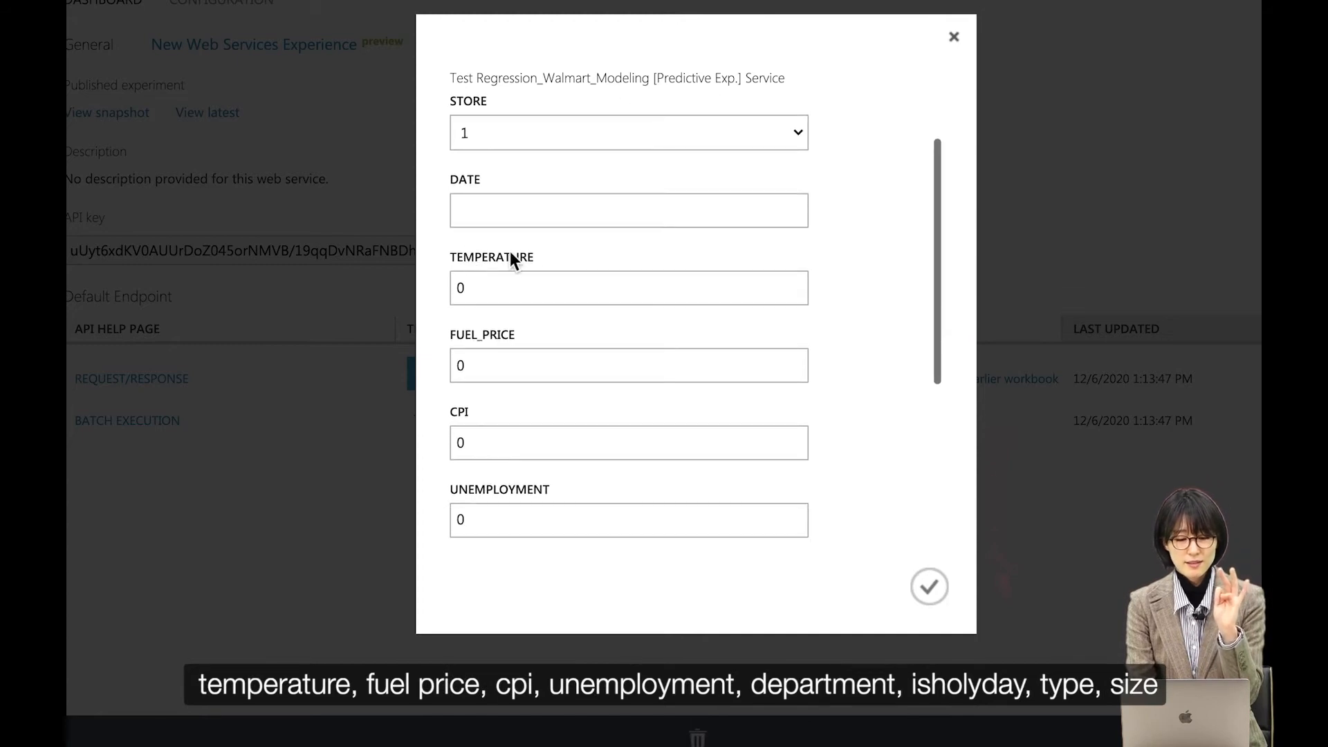
scroll(537, 265, "down", 4)
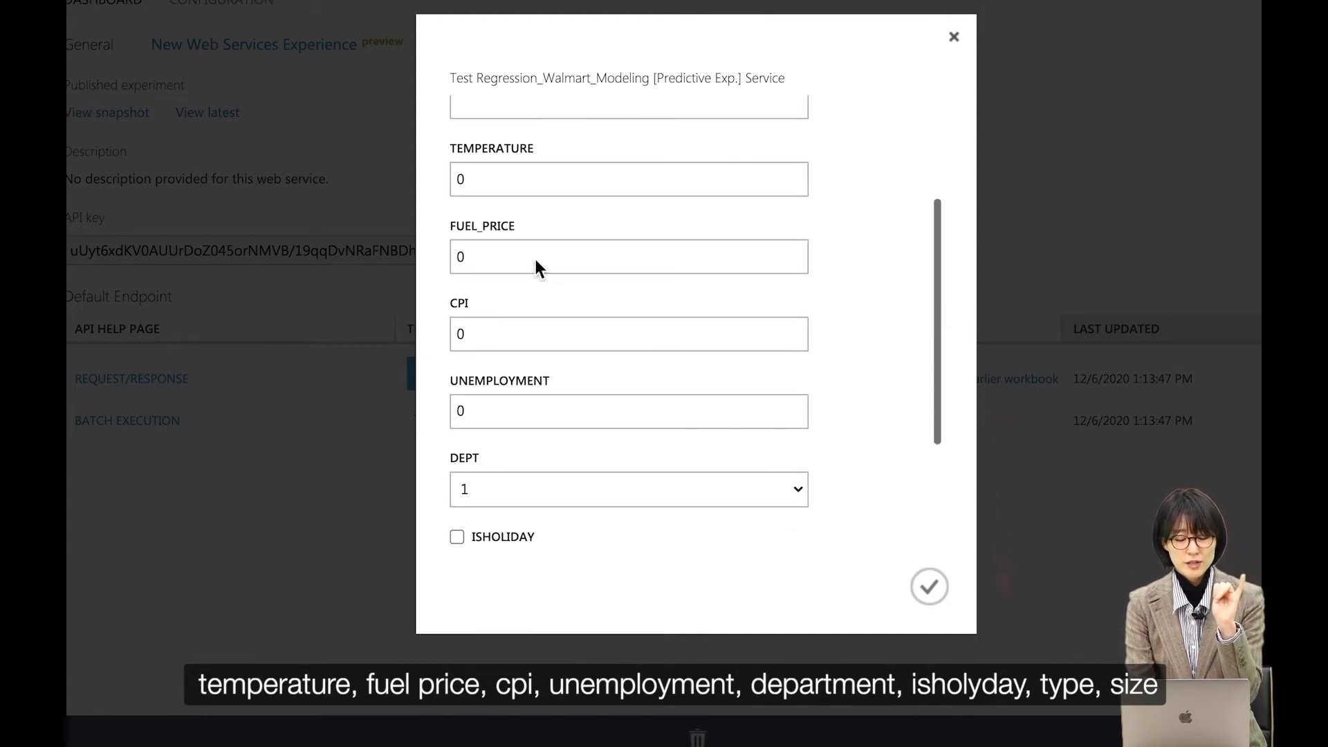
scroll(537, 266, "down", 3)
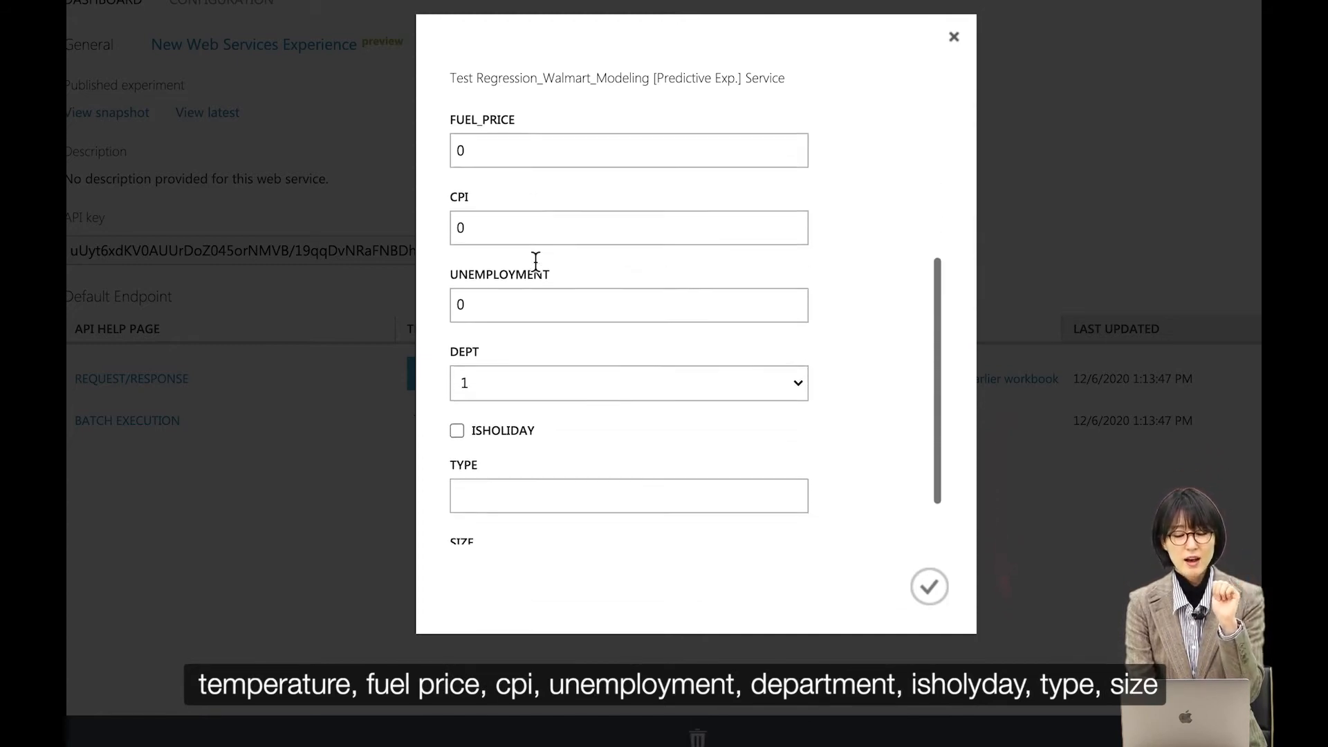
scroll(535, 262, "down", 1)
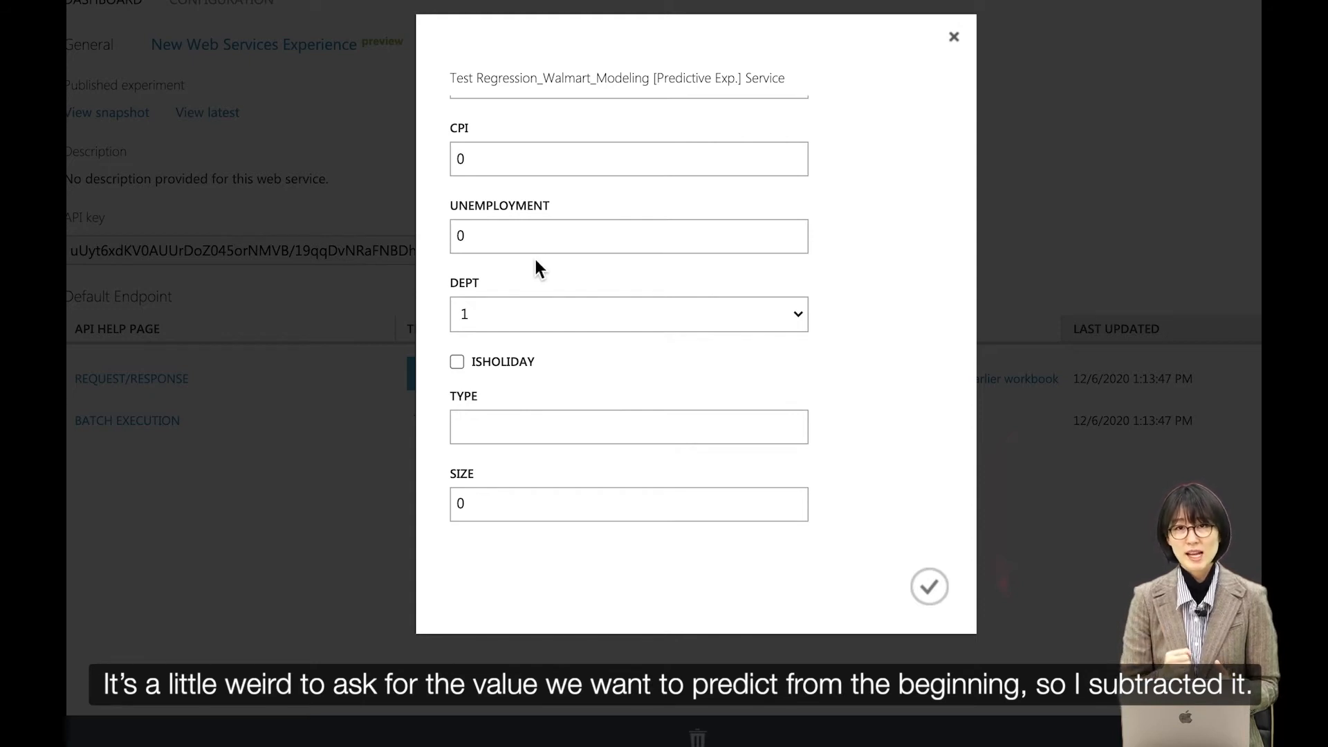
scroll(756, 305, "up", 6)
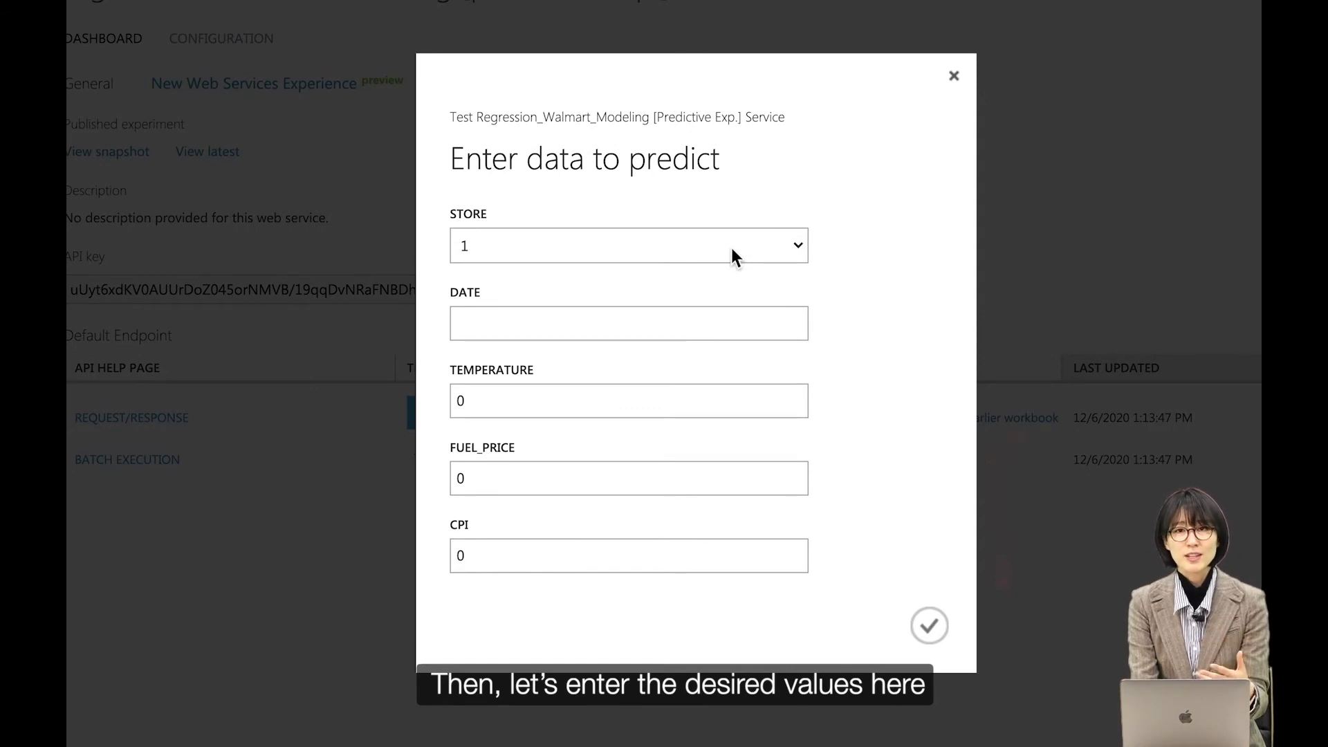
Step: Choose store 20 and enter 2020-10-03 as the date in the prediction test form
left_click(732, 247)
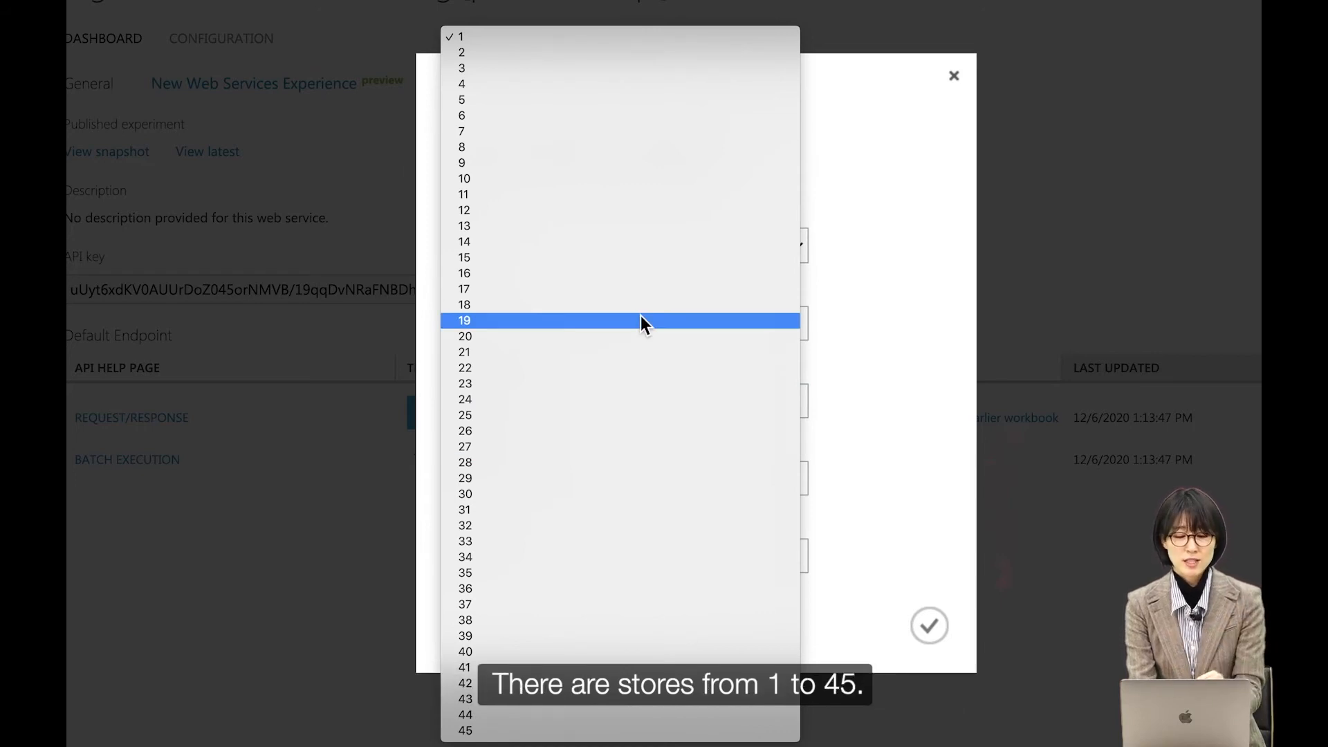
left_click(639, 334)
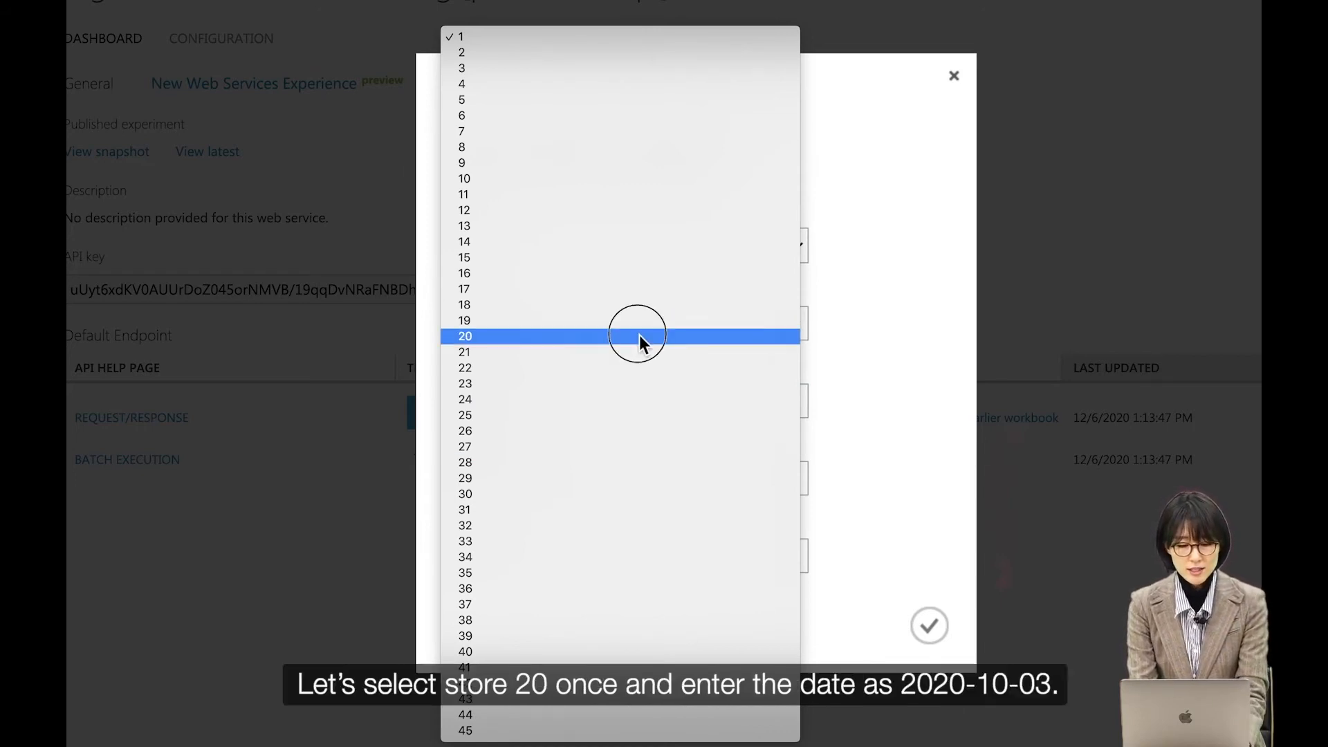
left_click(629, 324)
type("2020-")
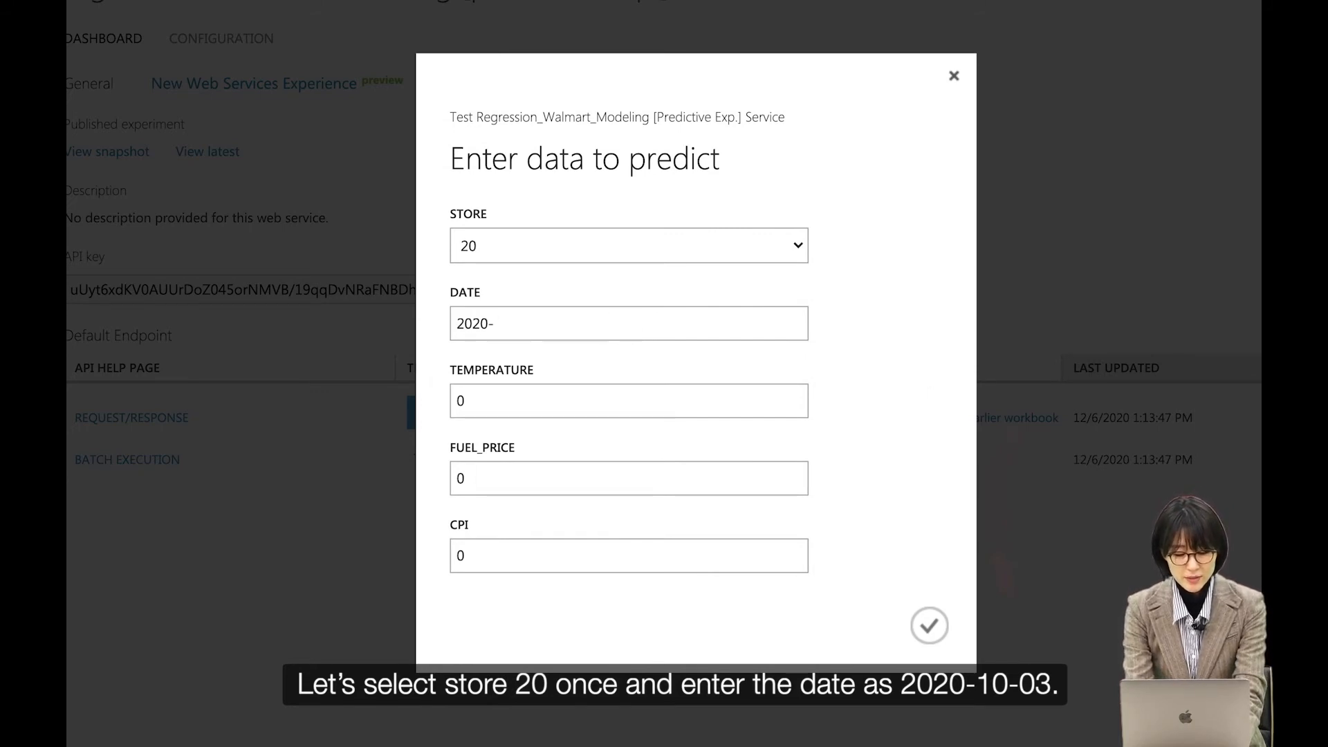
type("10-03")
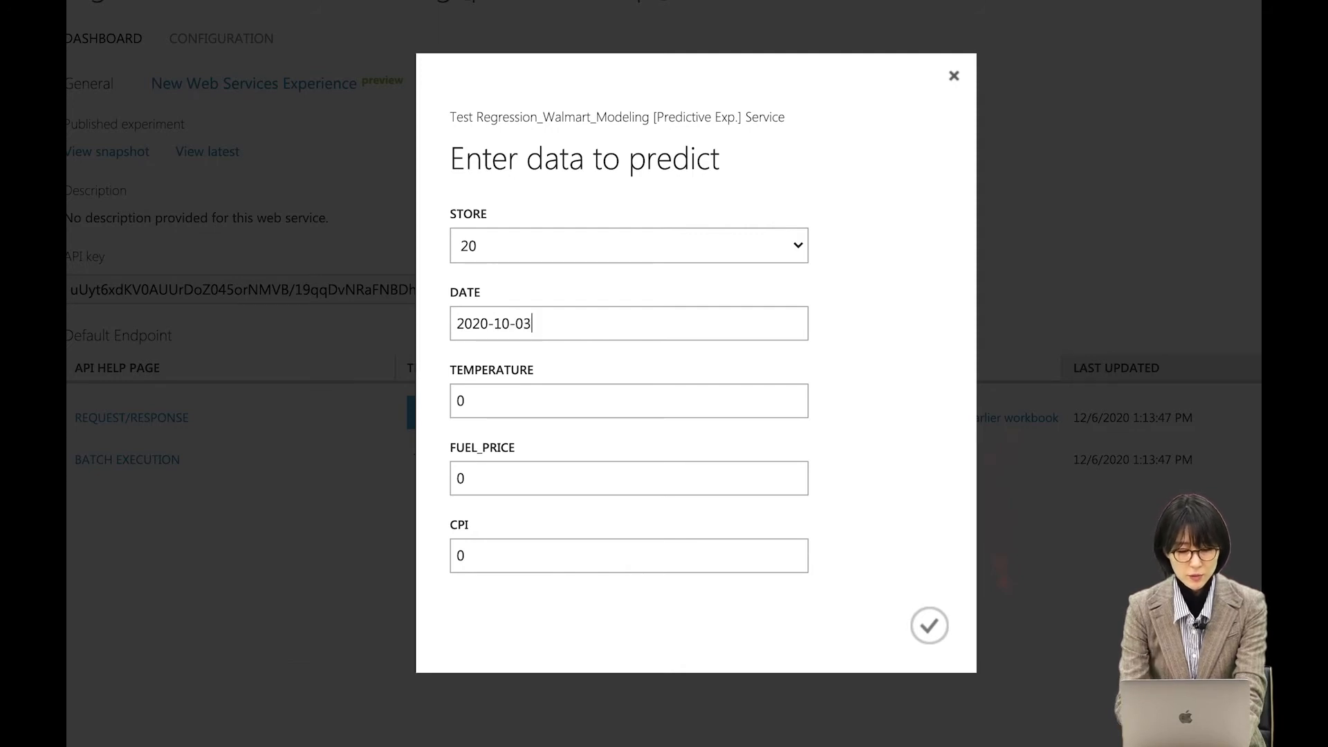
Step: Set the Temperature to 70 and the Fuel_Price to 10 in the test form
scroll(945, 430, "down", 1)
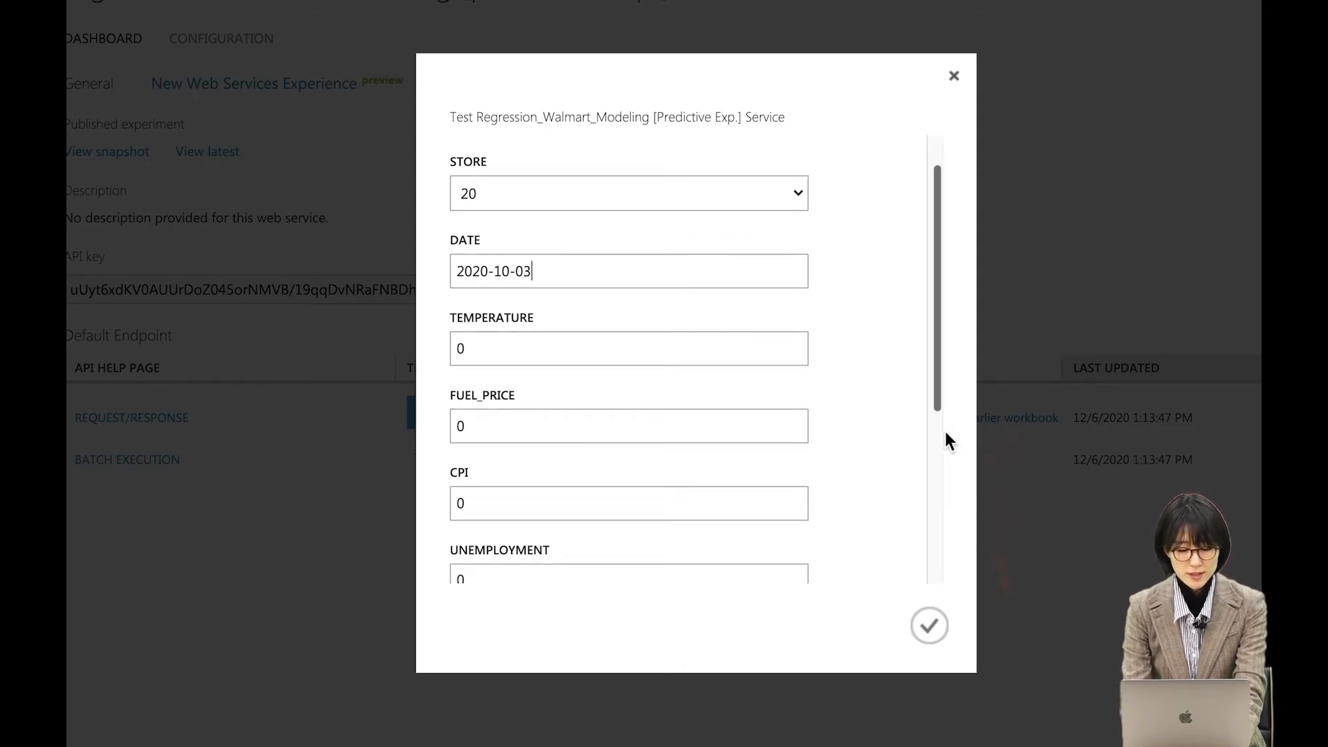
double_click(511, 353)
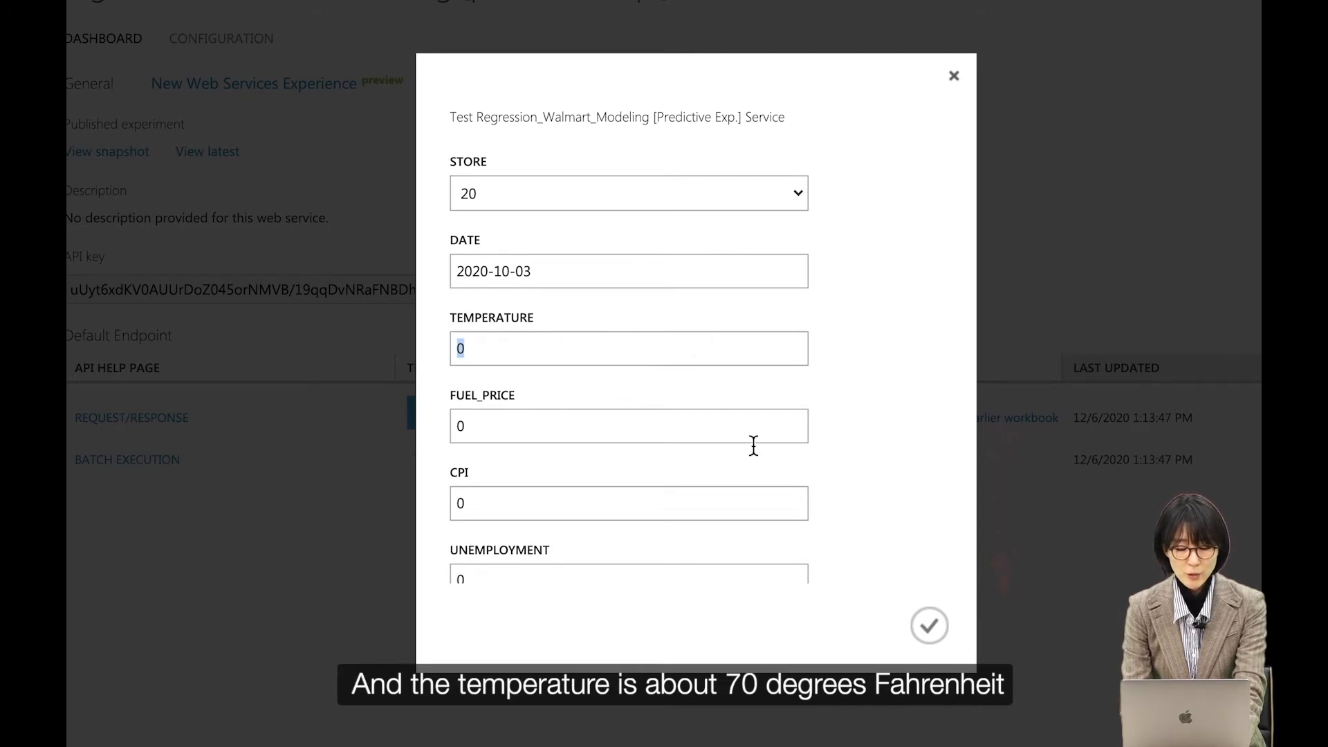
scroll(754, 445, "down", 1)
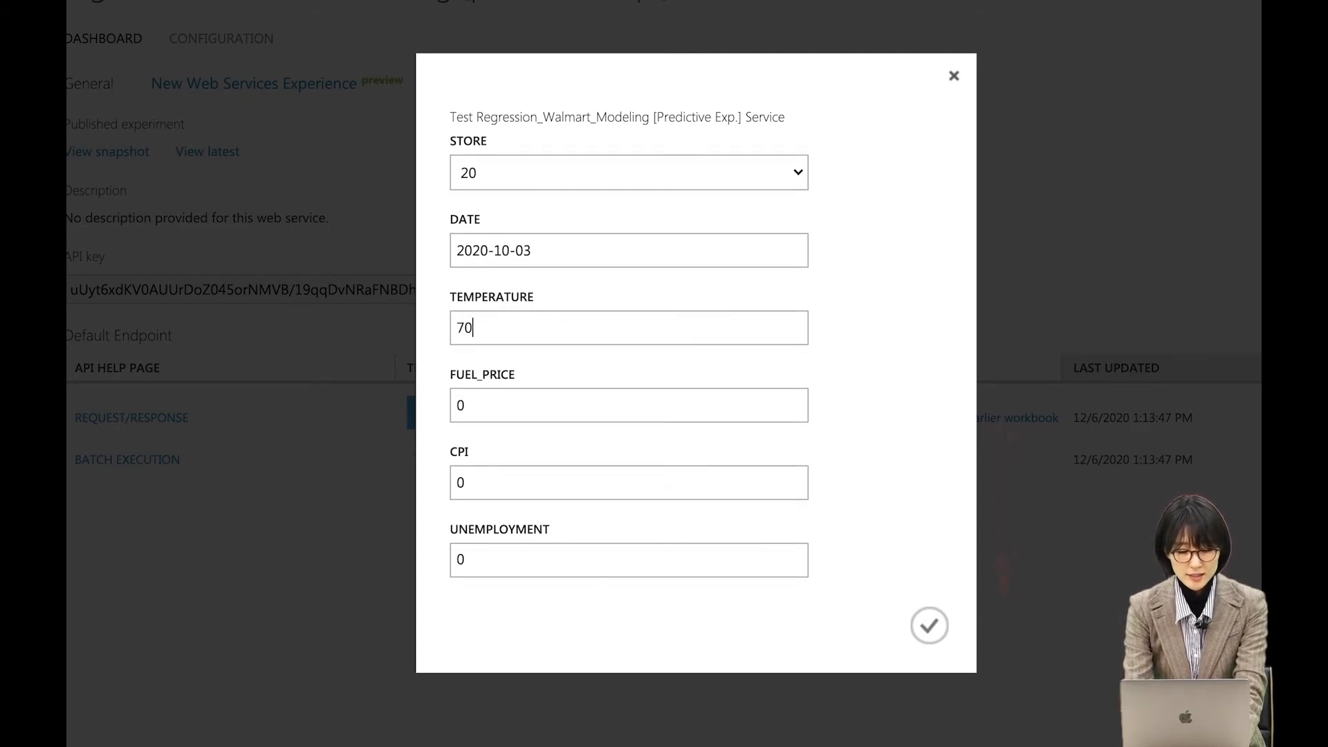
scroll(647, 526, "down", 5)
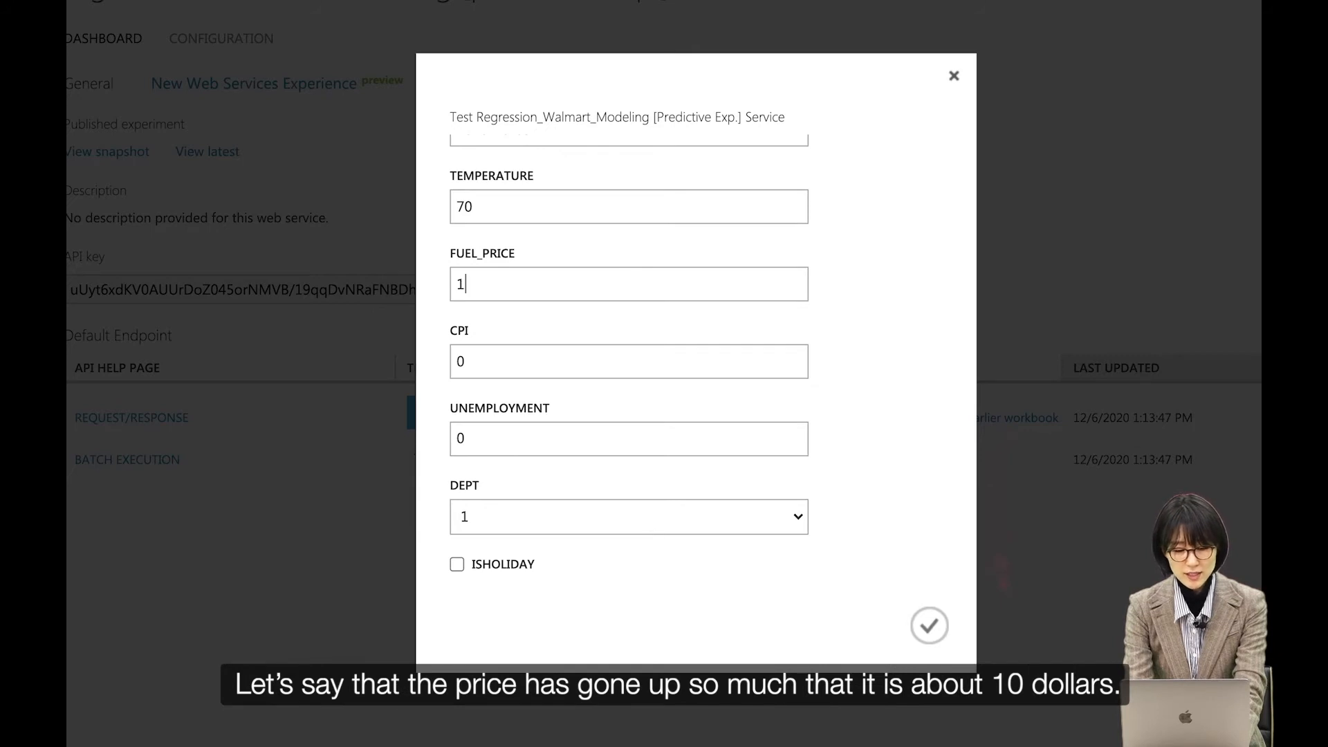
scroll(603, 504, "down", 3)
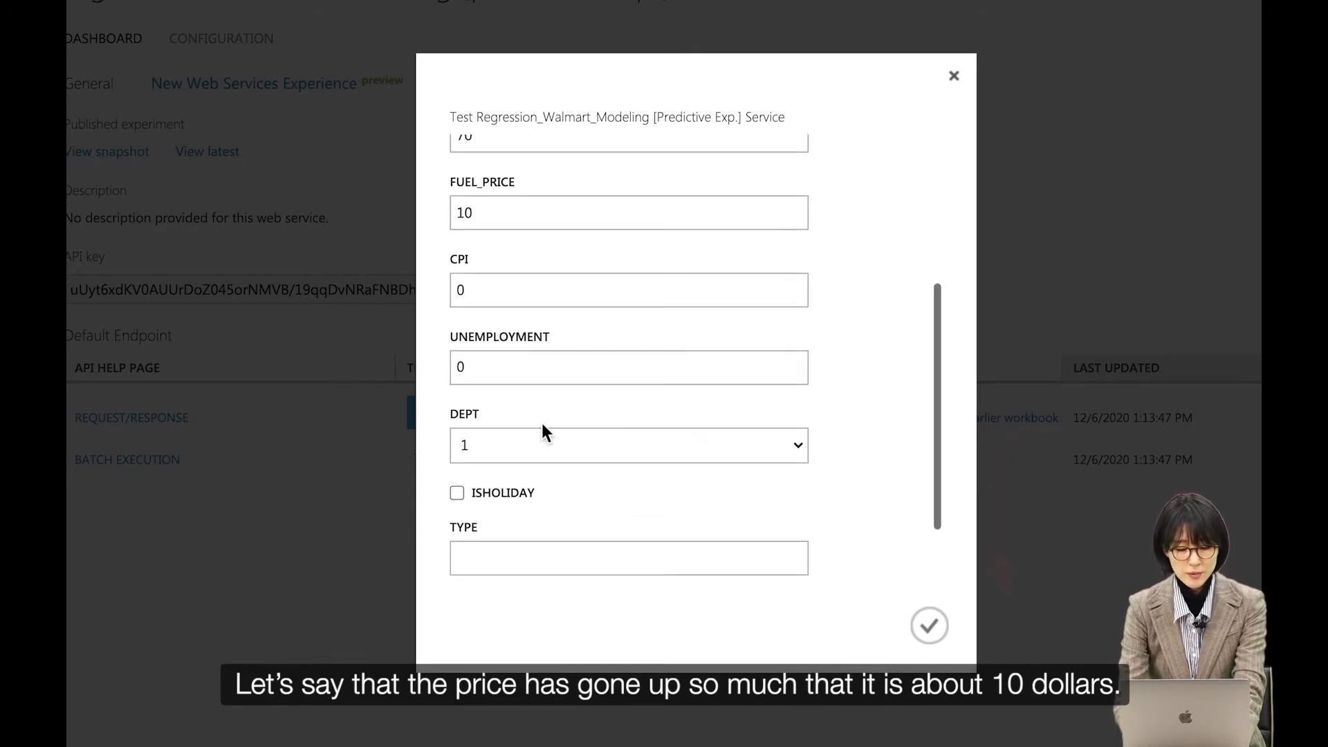
Step: Set the CPI to 200 and Unemployment to 10 in the test form
left_click(482, 296)
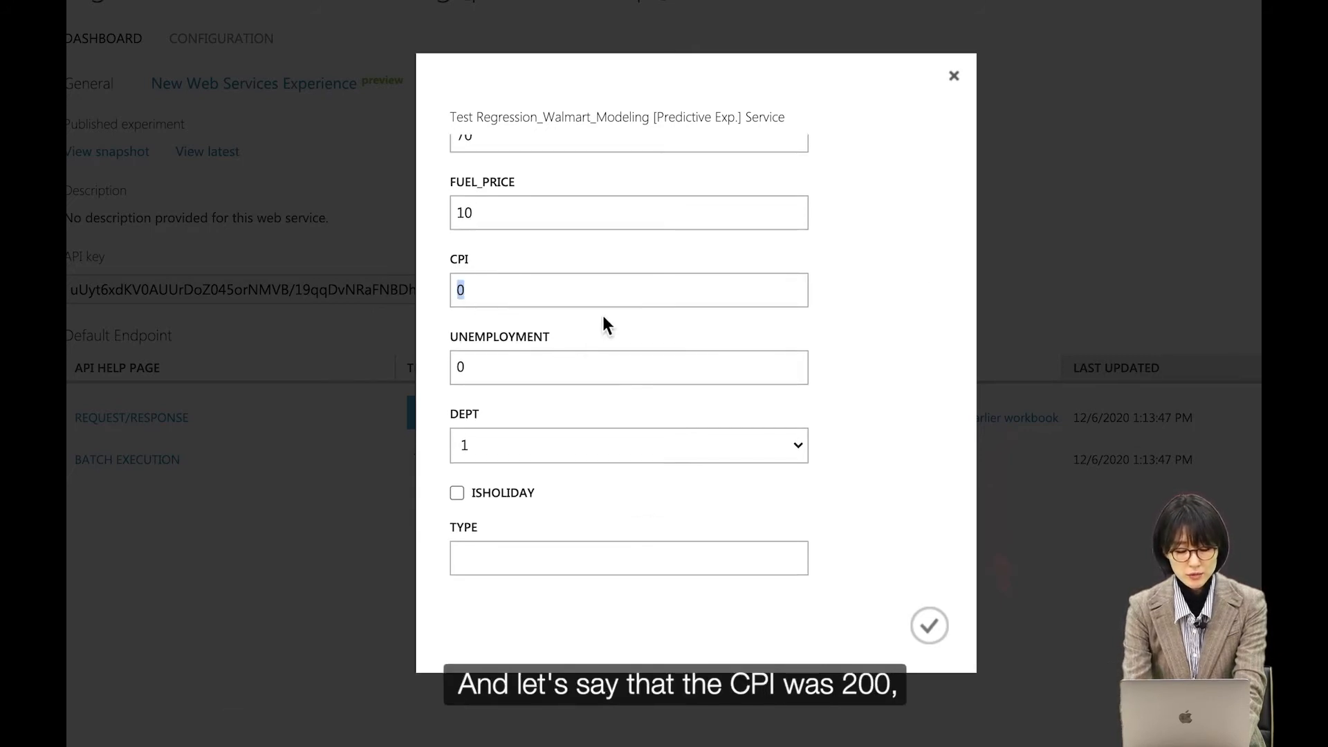
type("200")
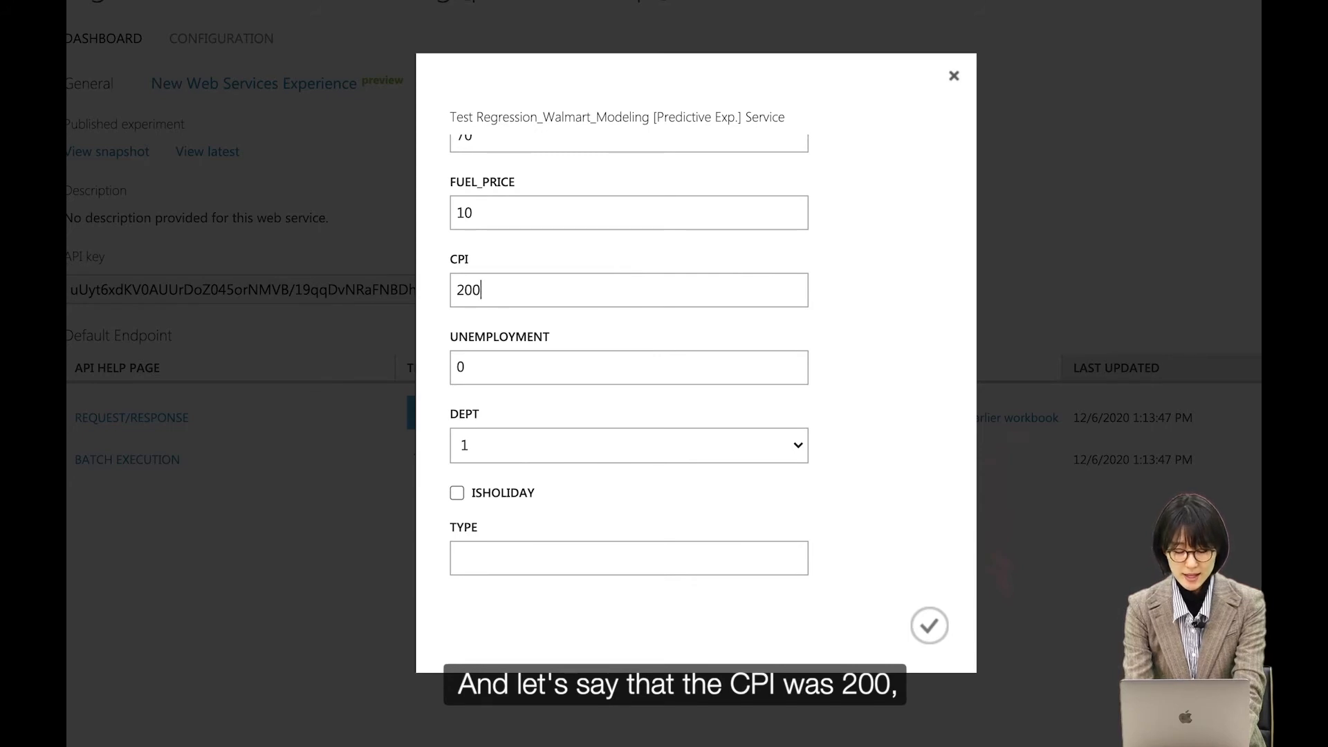
key("Tab")
type("10")
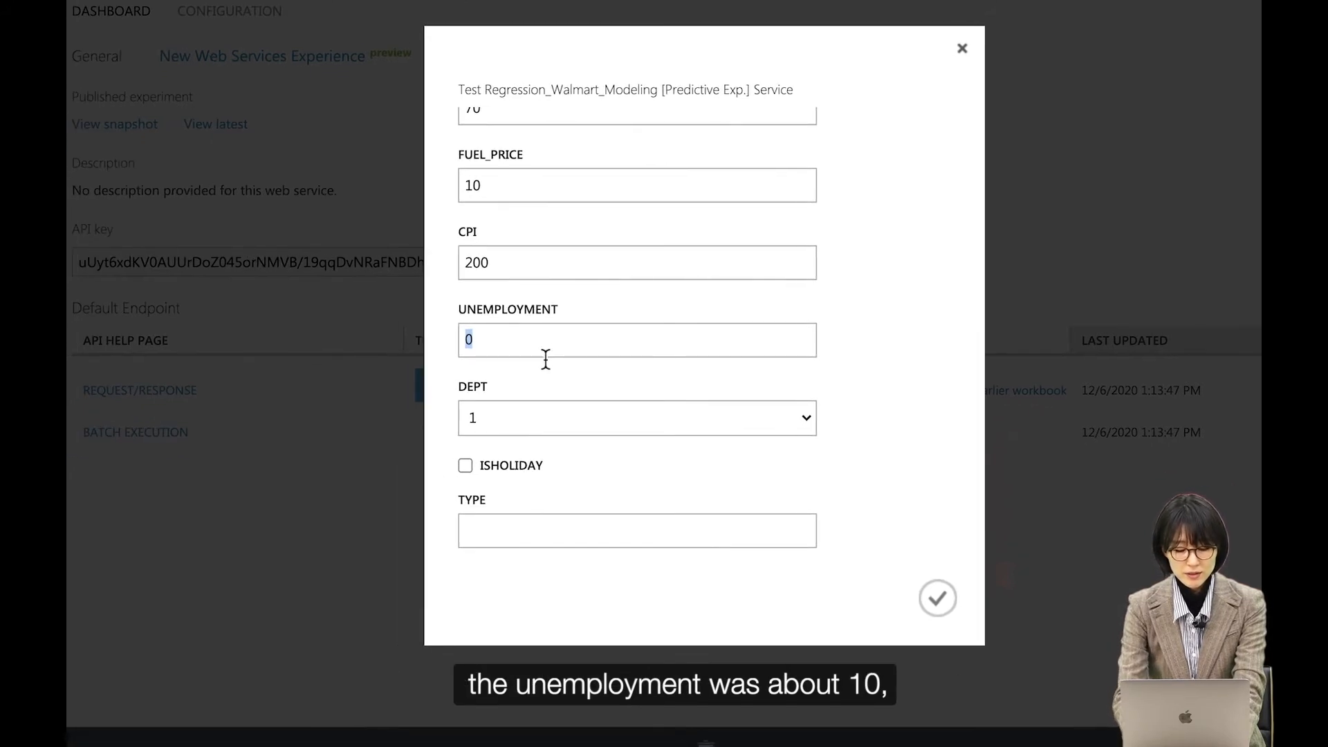
Step: Choose department 12 for Dept and leave IsHoliday unchecked
scroll(546, 394, "down", 2)
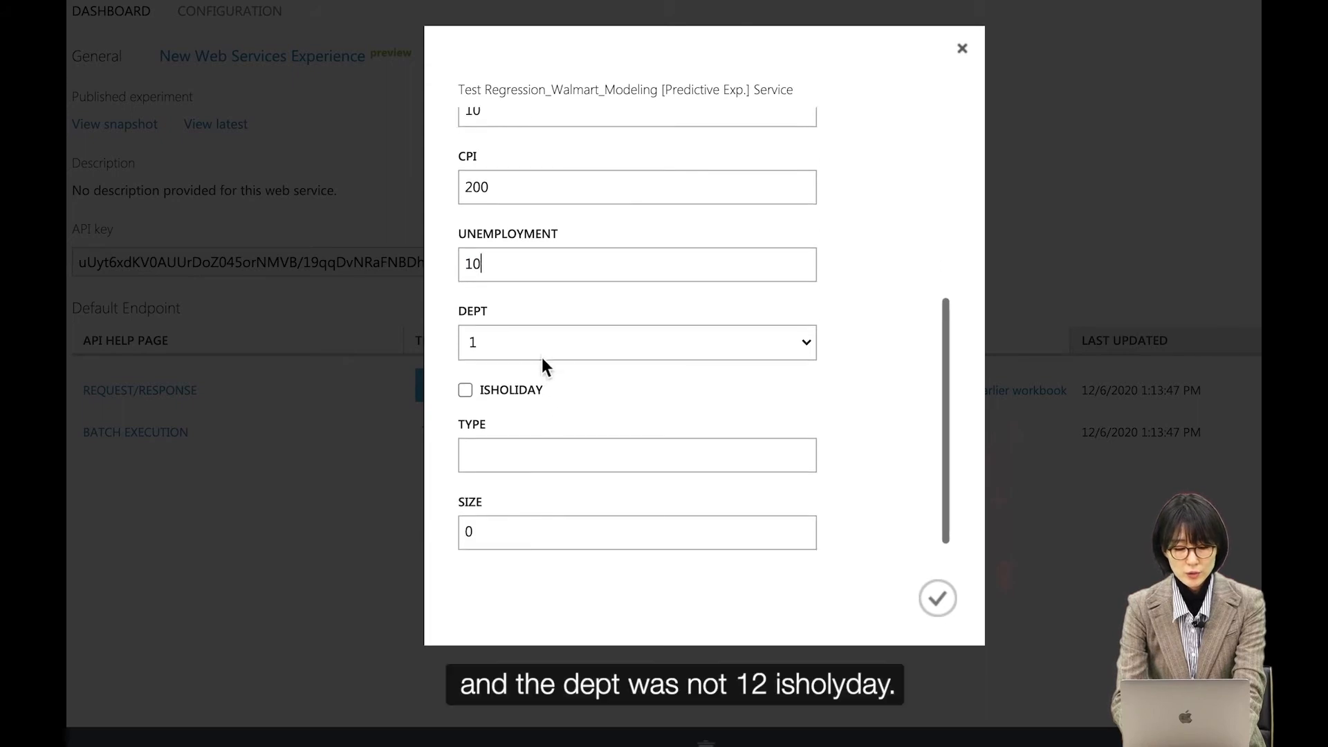
left_click(543, 344)
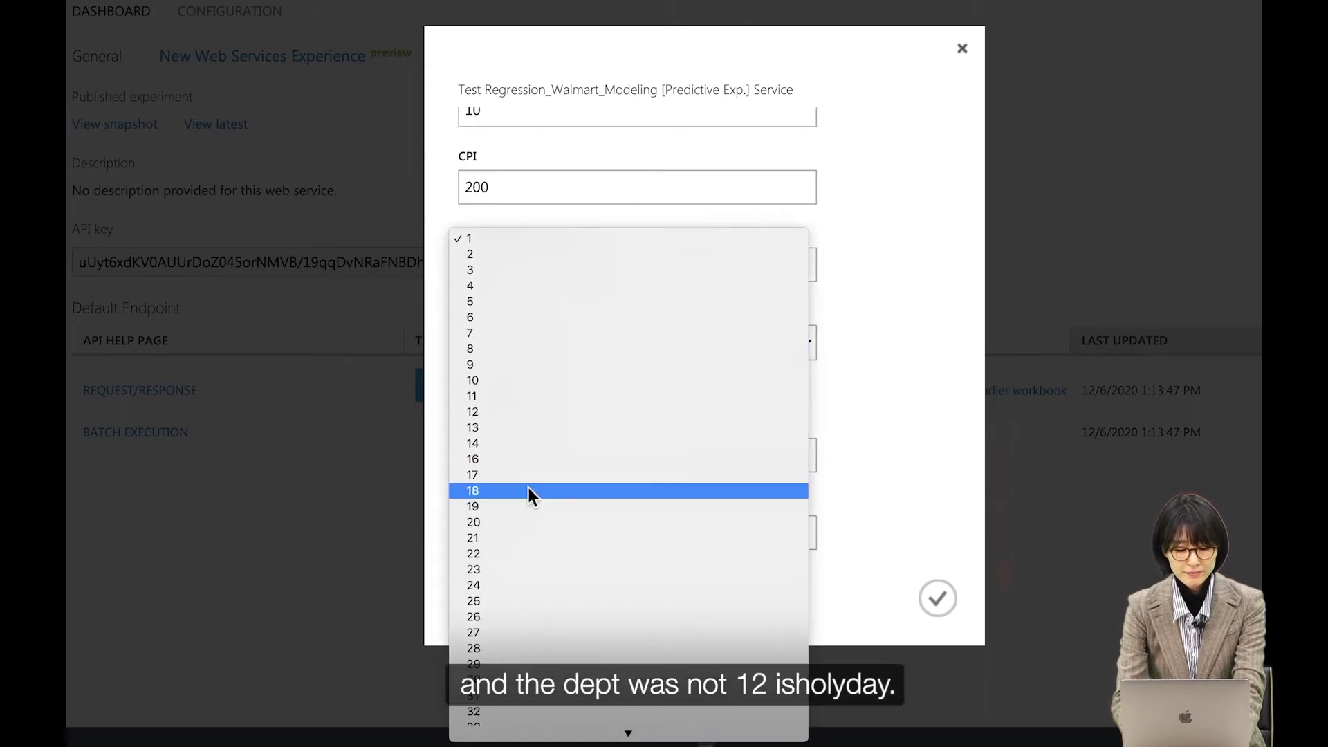
left_click(506, 414)
scroll(541, 426, "down", 1)
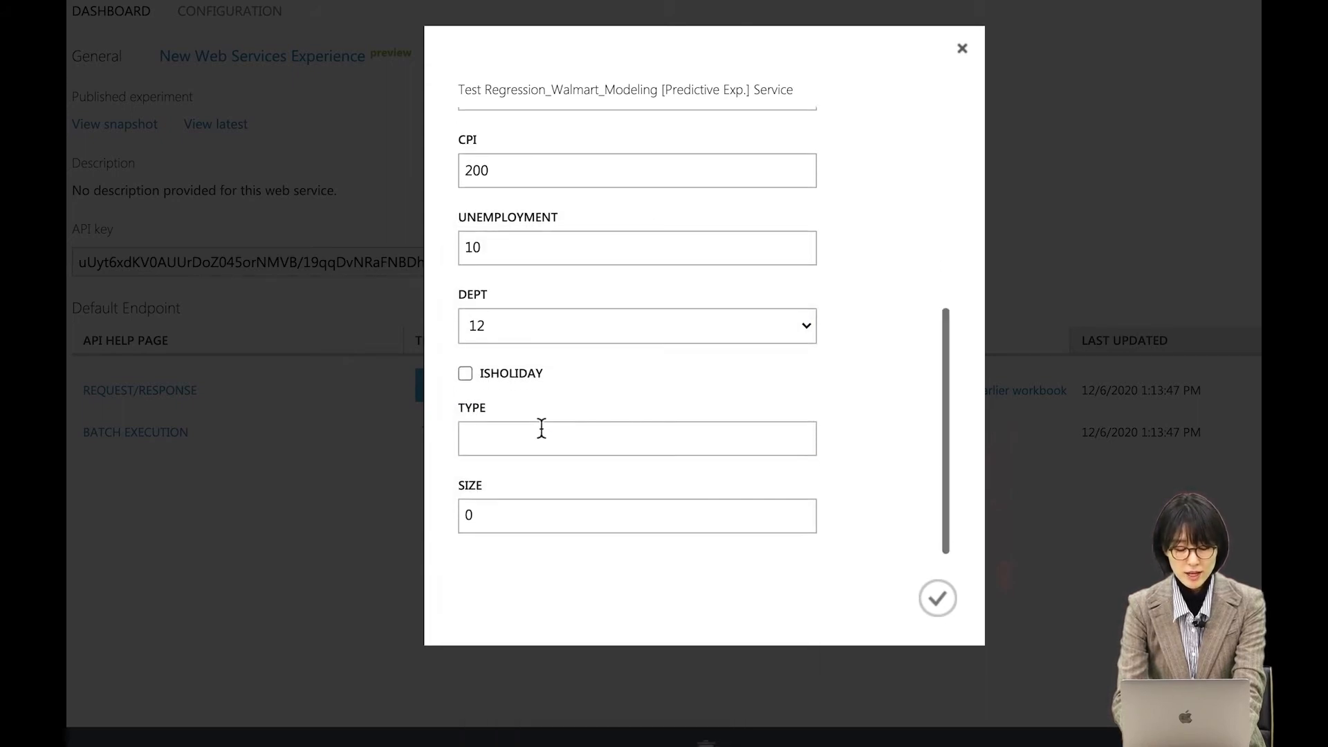
left_click(473, 379)
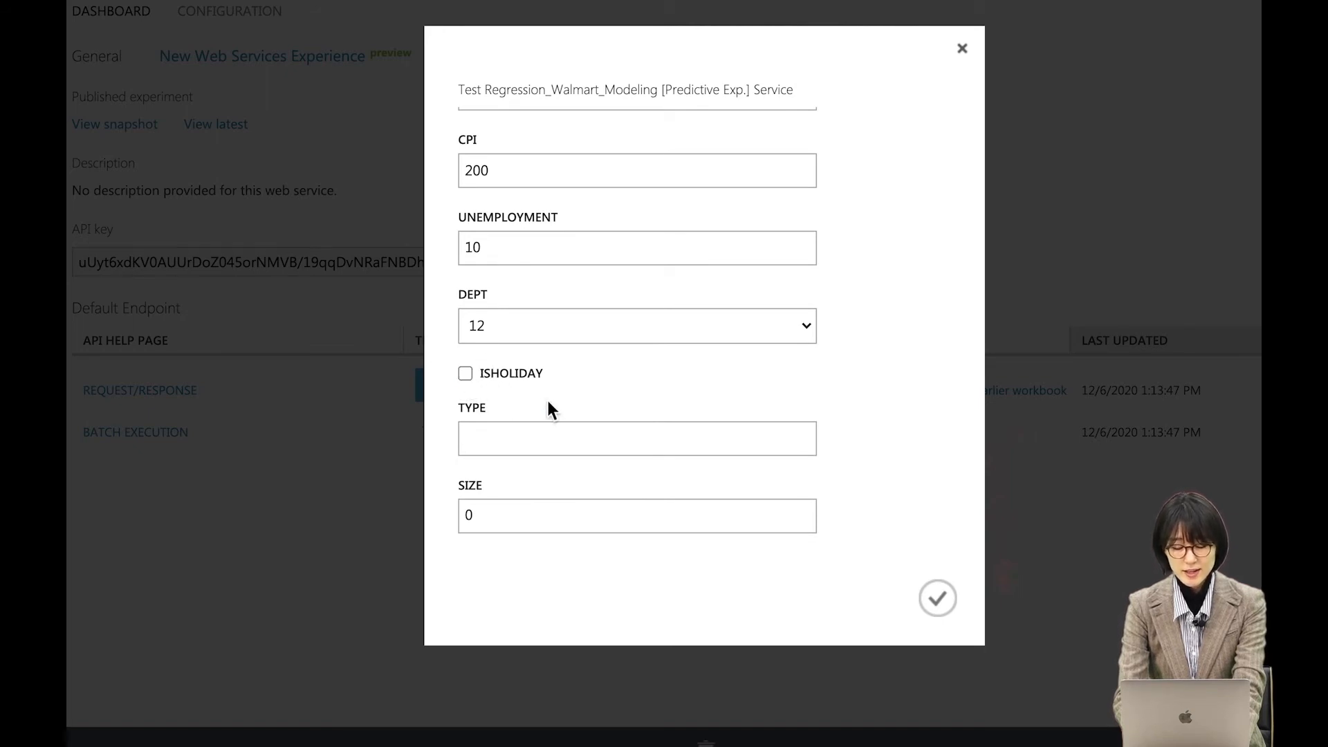
Step: Enter B as the store Type and 15000 as the Size
scroll(526, 379, "down", 1)
left_click(493, 438)
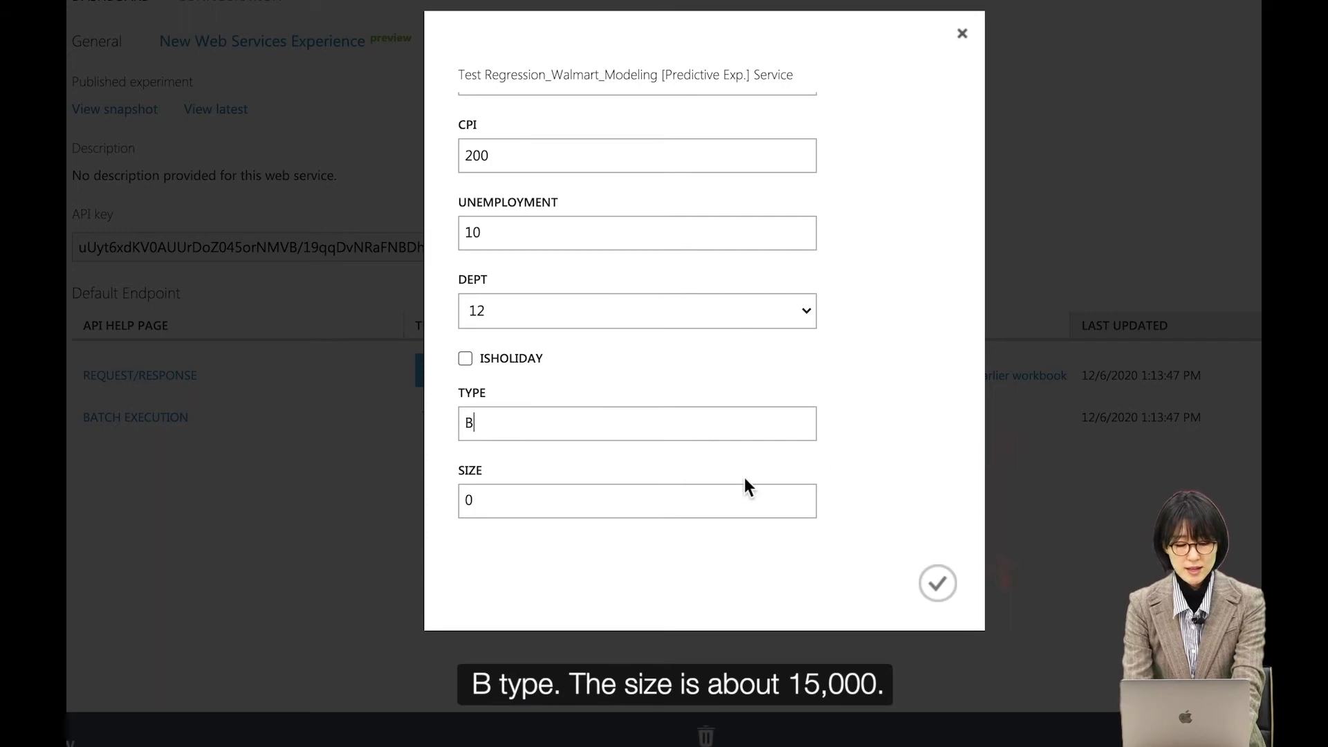
double_click(673, 500)
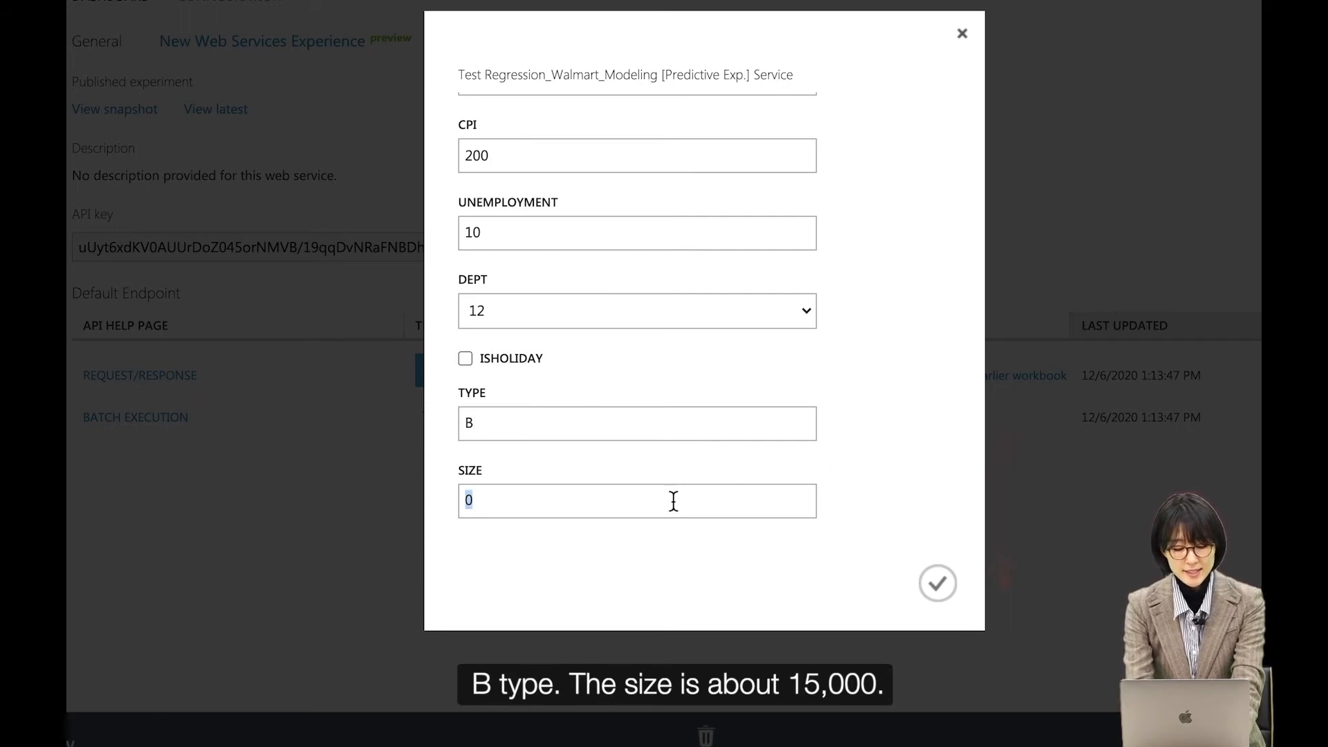
type("15000")
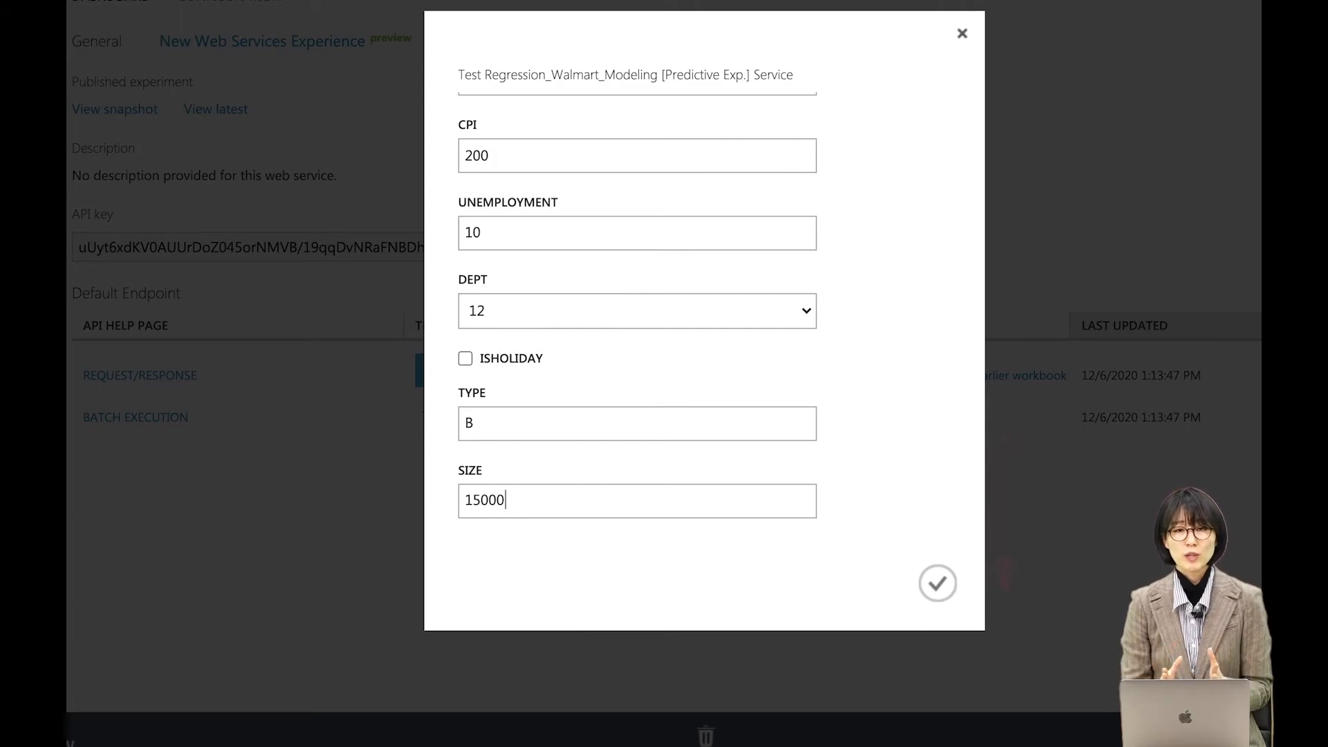
Step: Review the entered values from Store to Size and submit them to the web service for a prediction
scroll(687, 469, "up", 5)
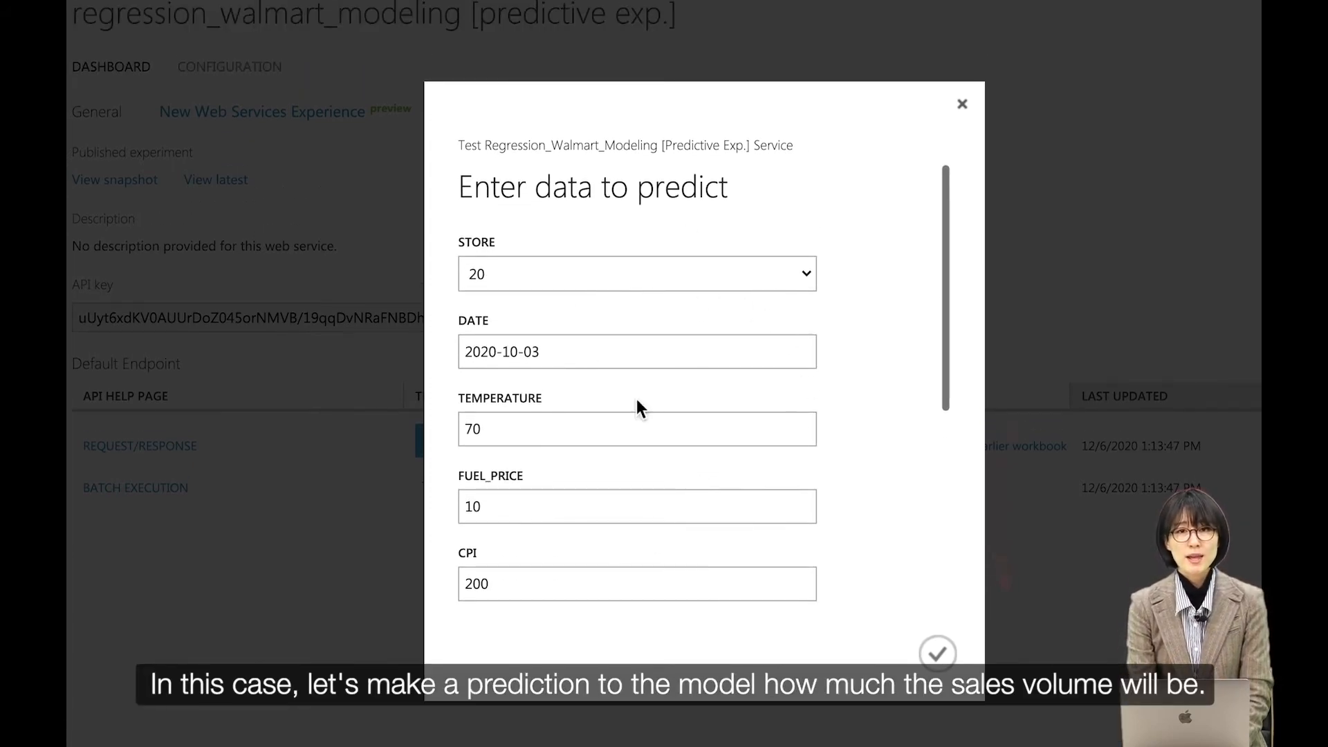
scroll(803, 479, "down", 5)
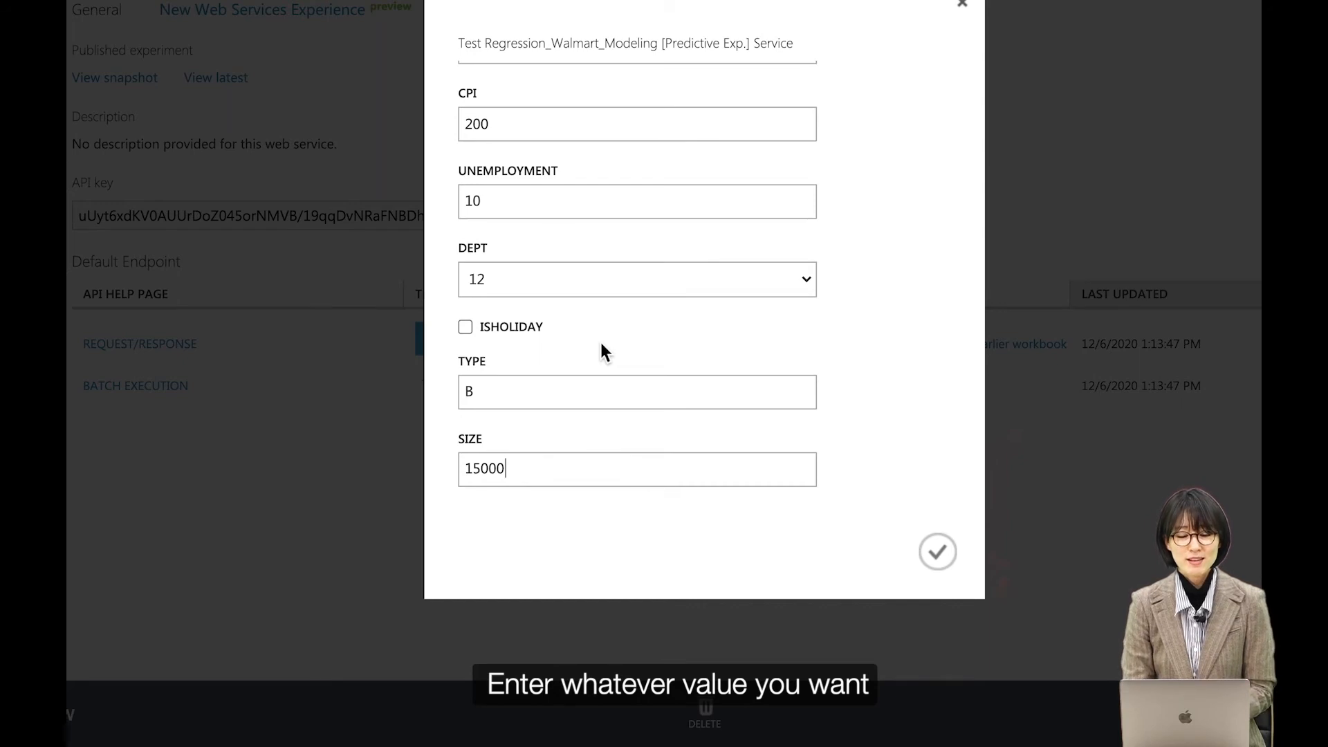
left_click(938, 552)
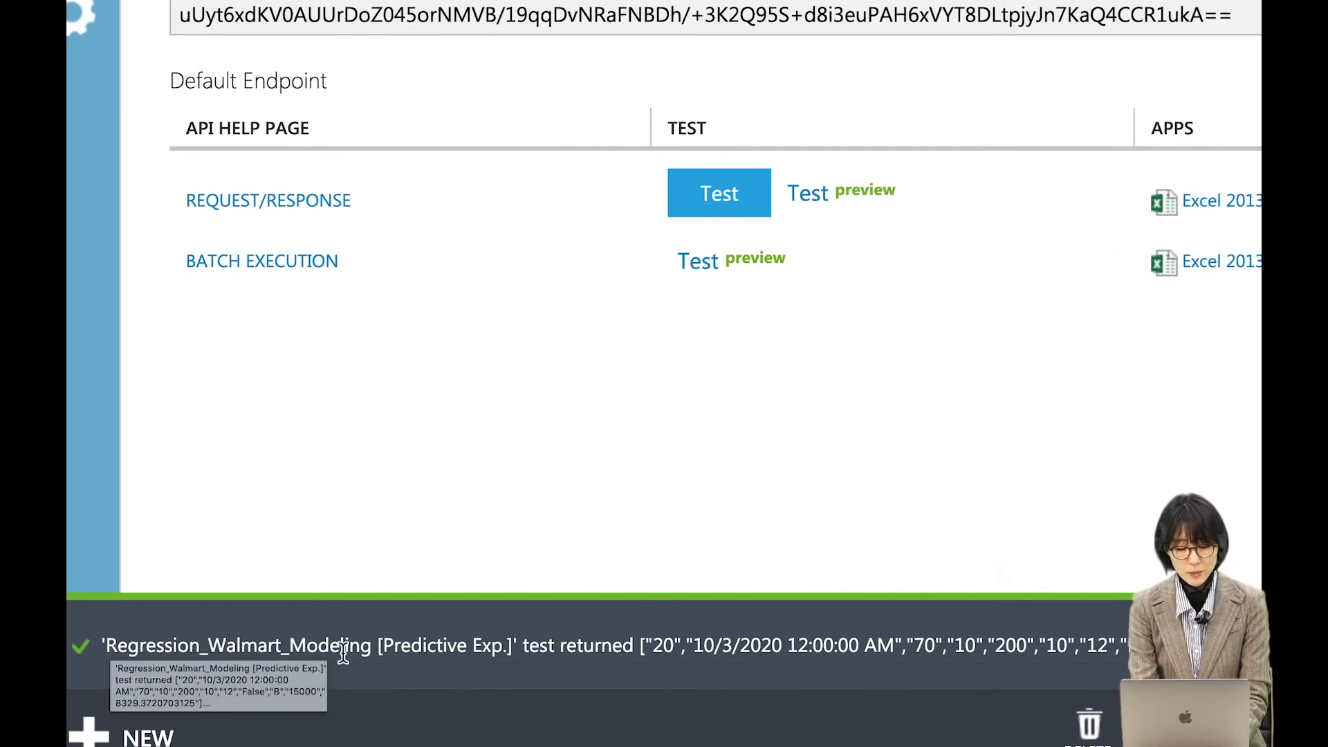
Step: Read the returned test result, highlighting the predicted sales value after the echoed input values
double_click(574, 650)
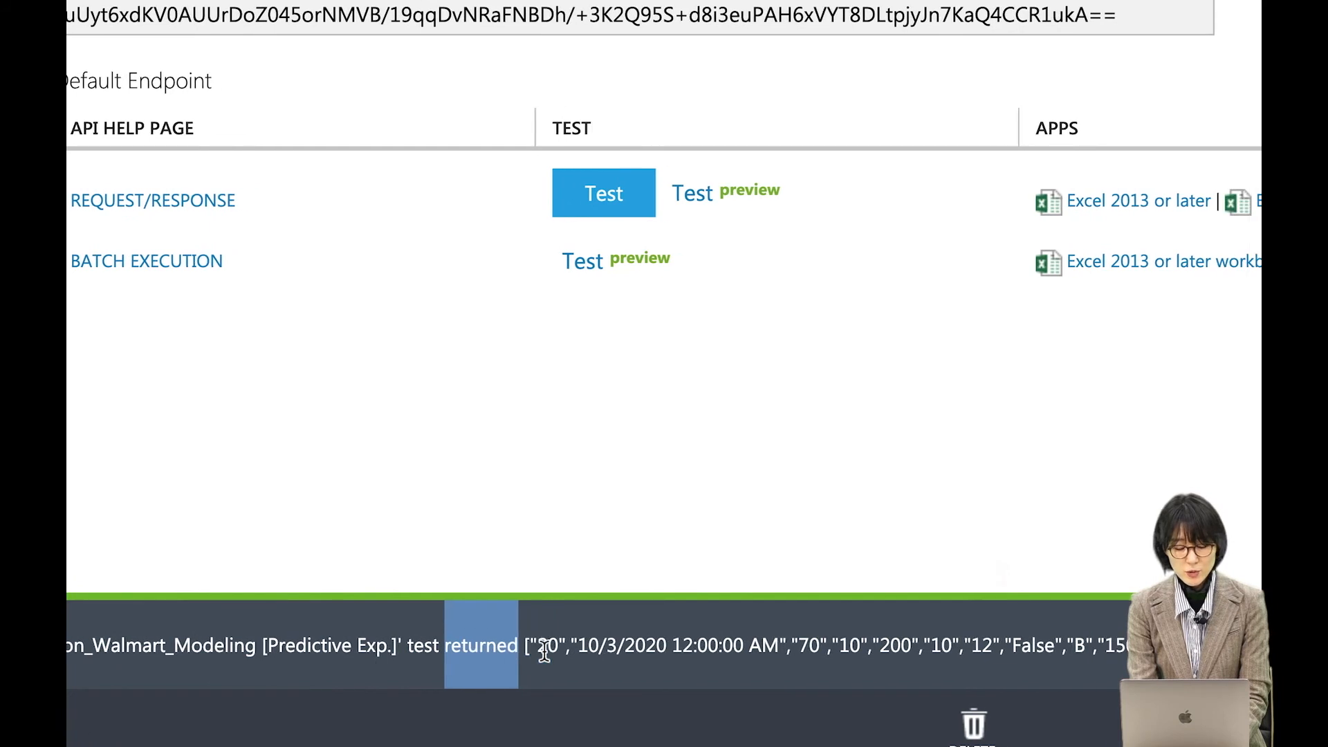
left_click_drag(327, 650, 1124, 656)
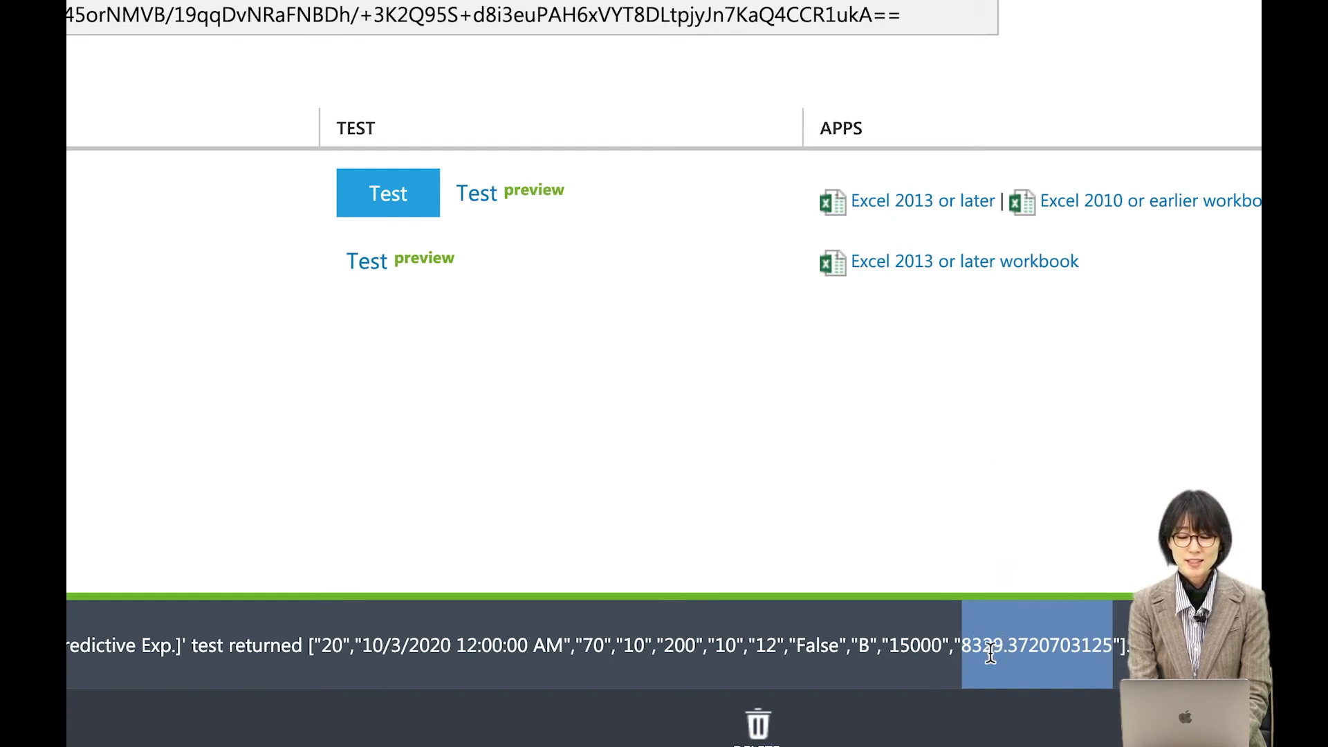
left_click(1040, 653)
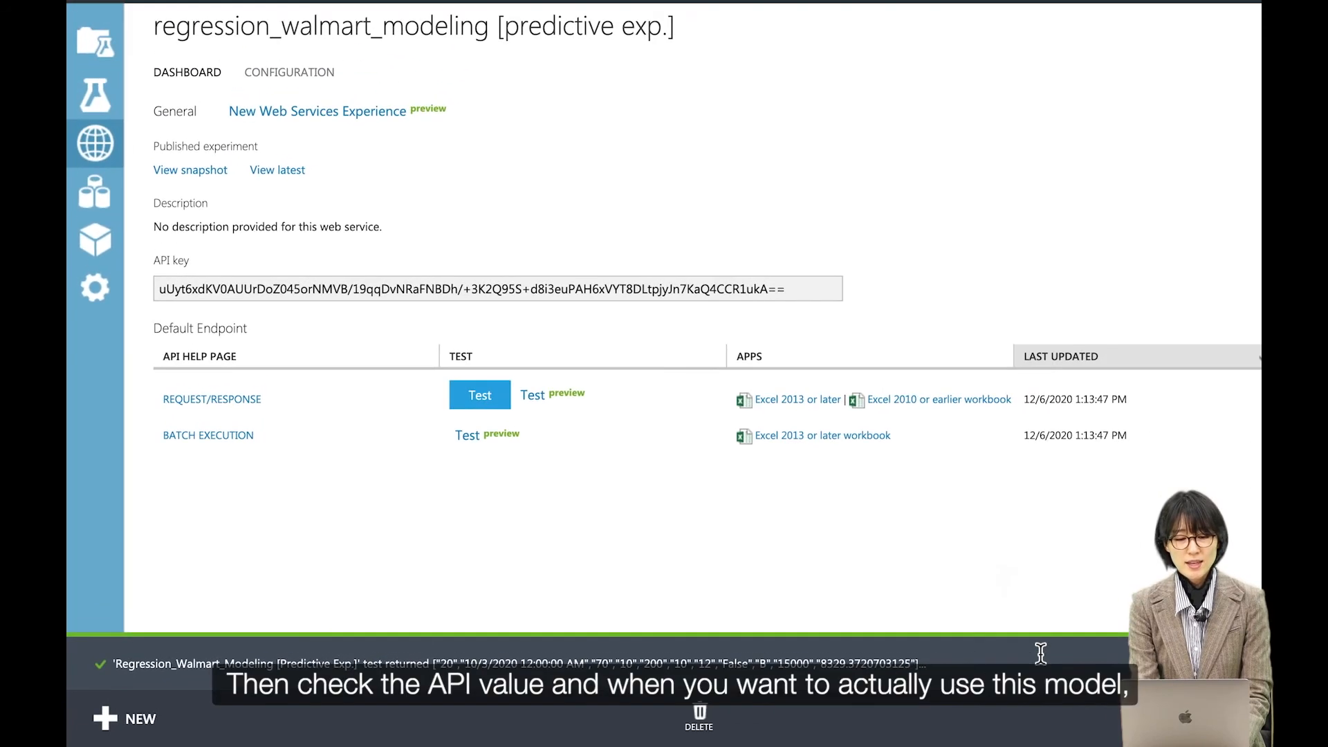
Step: Check the web service's API key and open the Request/Response API documentation
left_click(683, 290)
left_click(697, 535)
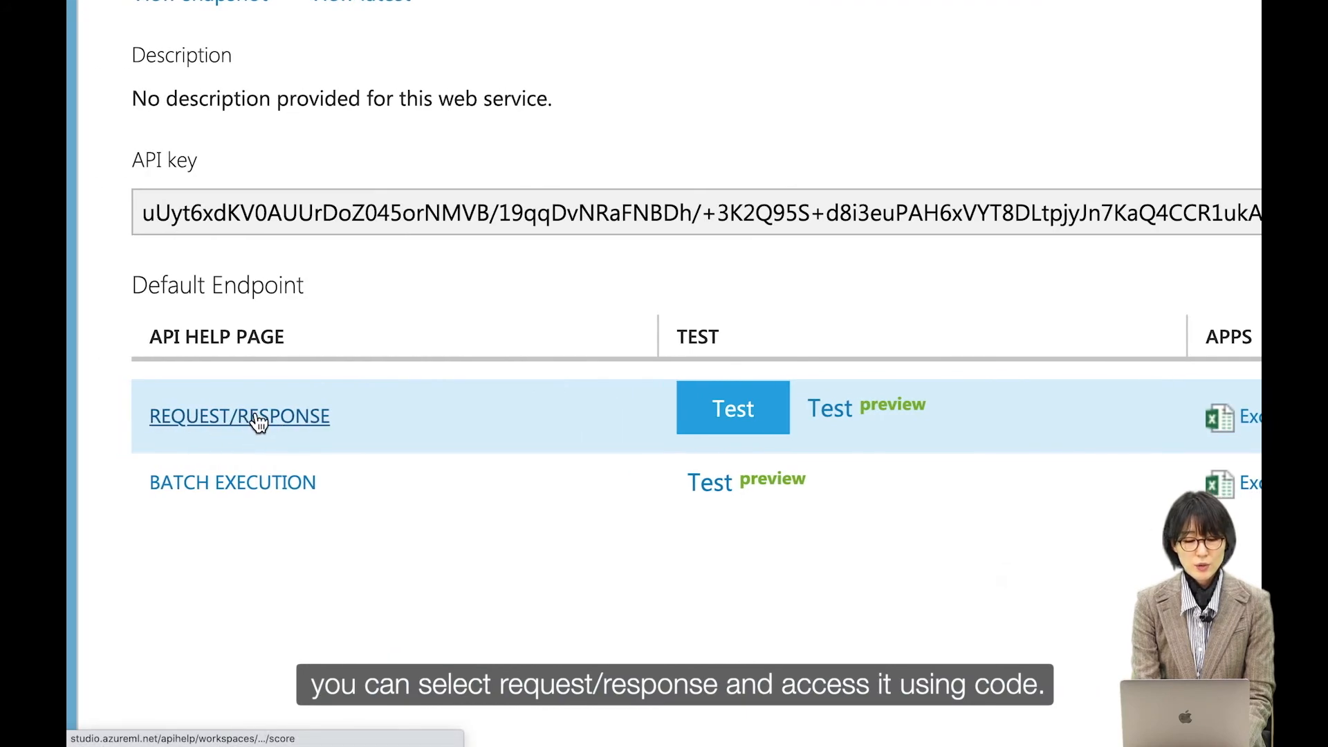
left_click(257, 419)
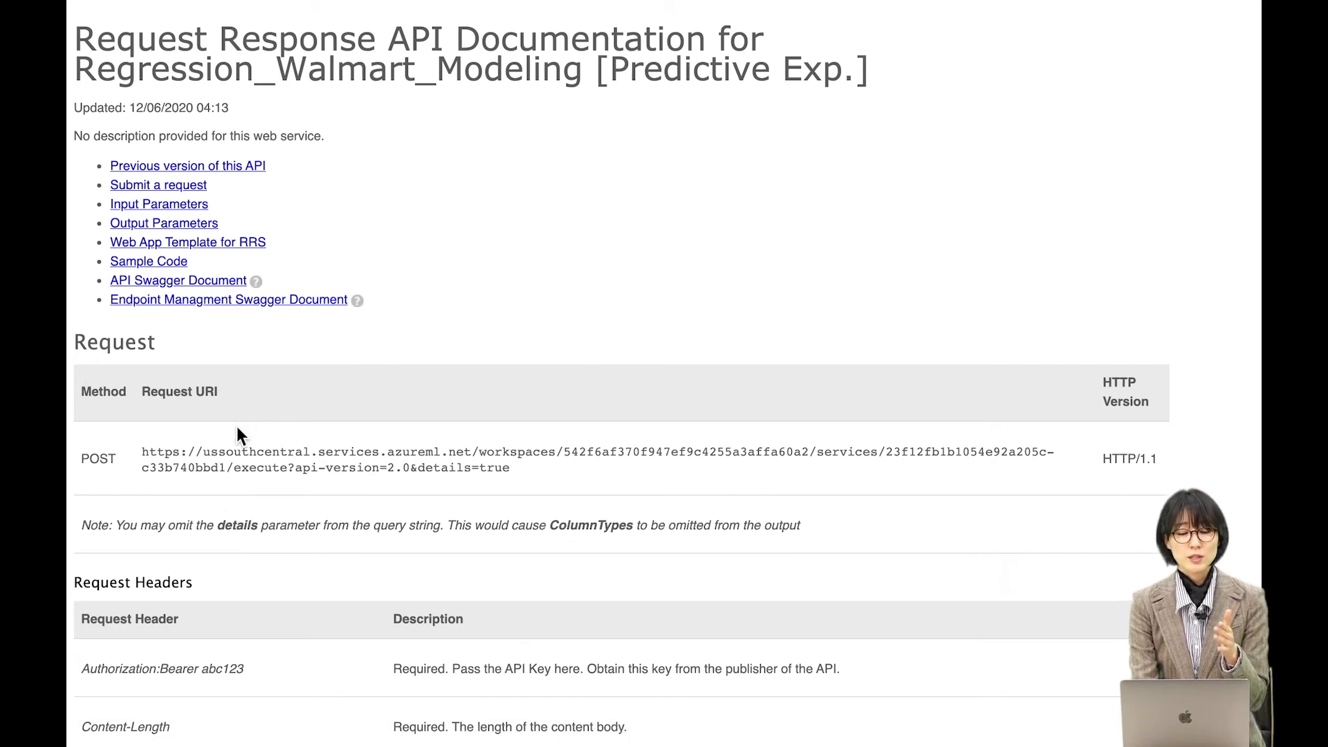
Step: Locate the POST Request URI in the API documentation and highlight it
scroll(237, 428, "down", 1)
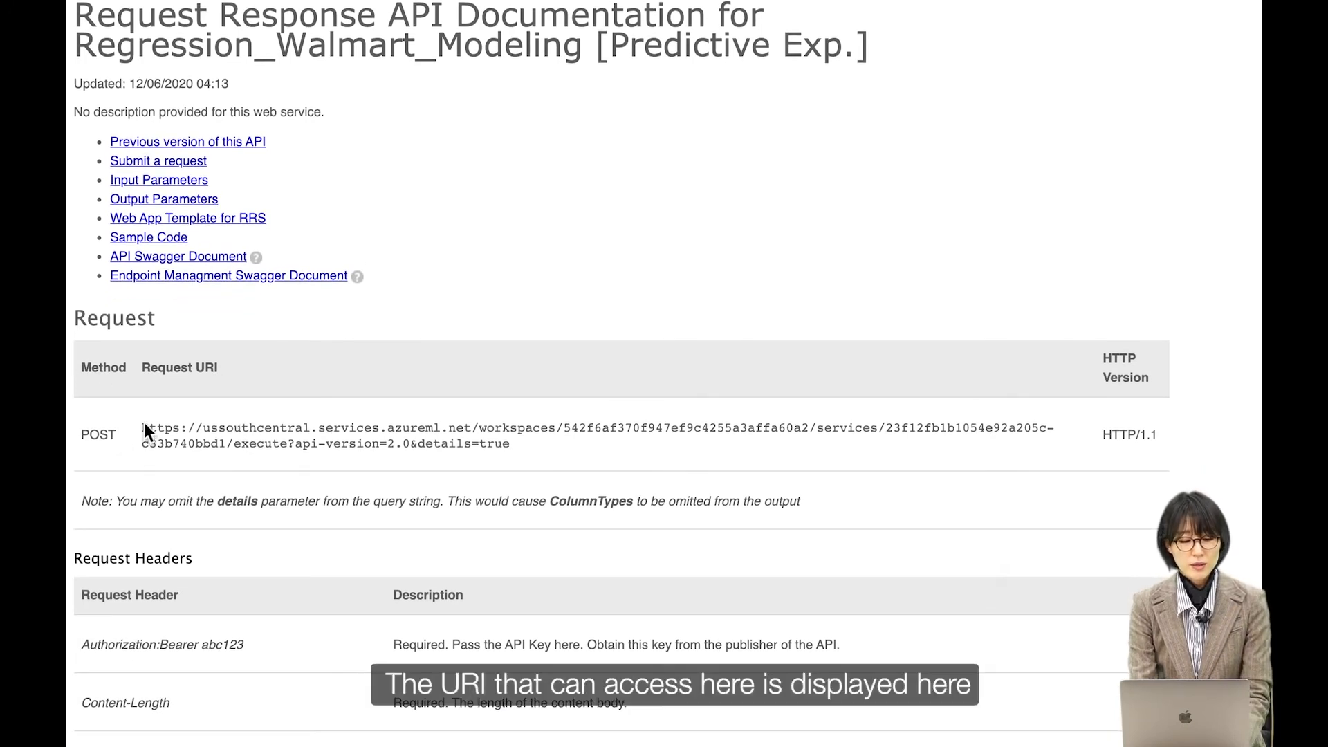
left_click_drag(143, 426, 438, 425)
left_click(542, 449)
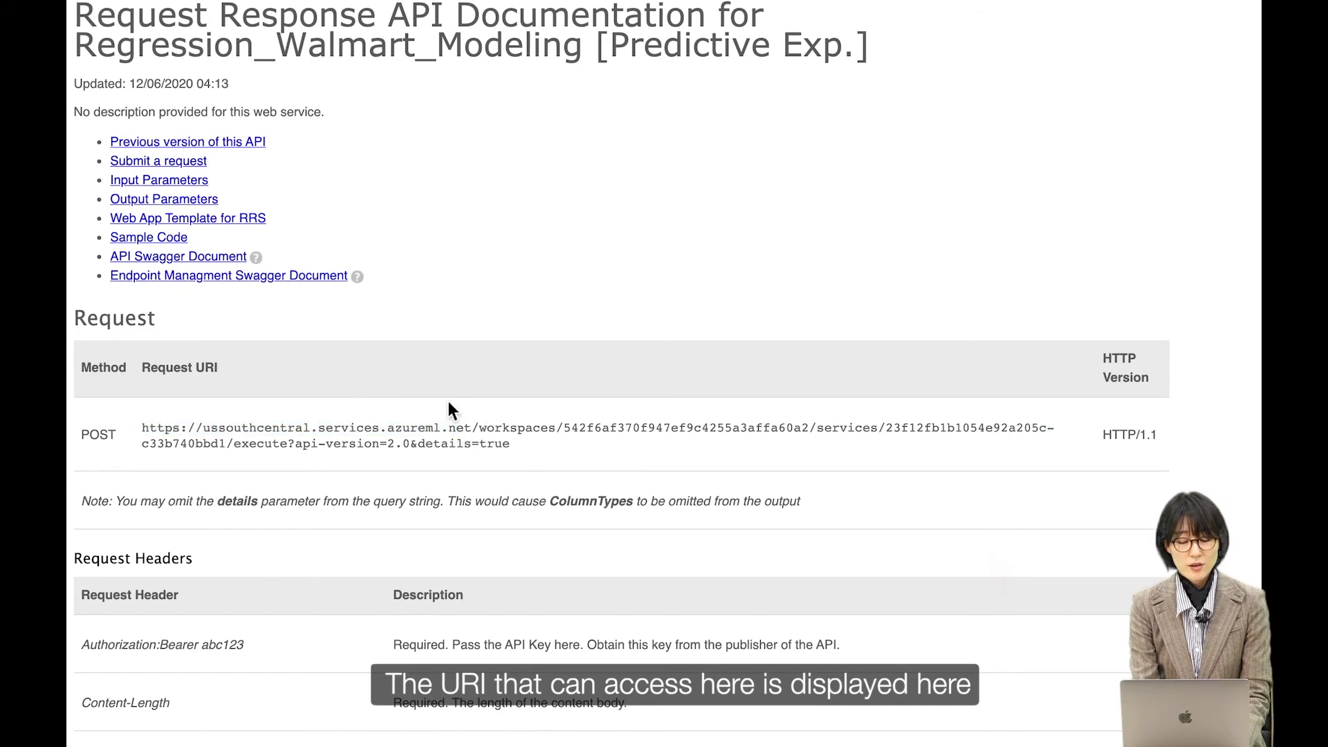
Step: Read the request headers and the sample request body, covering the input columns from Store to Size
scroll(418, 446, "down", 4)
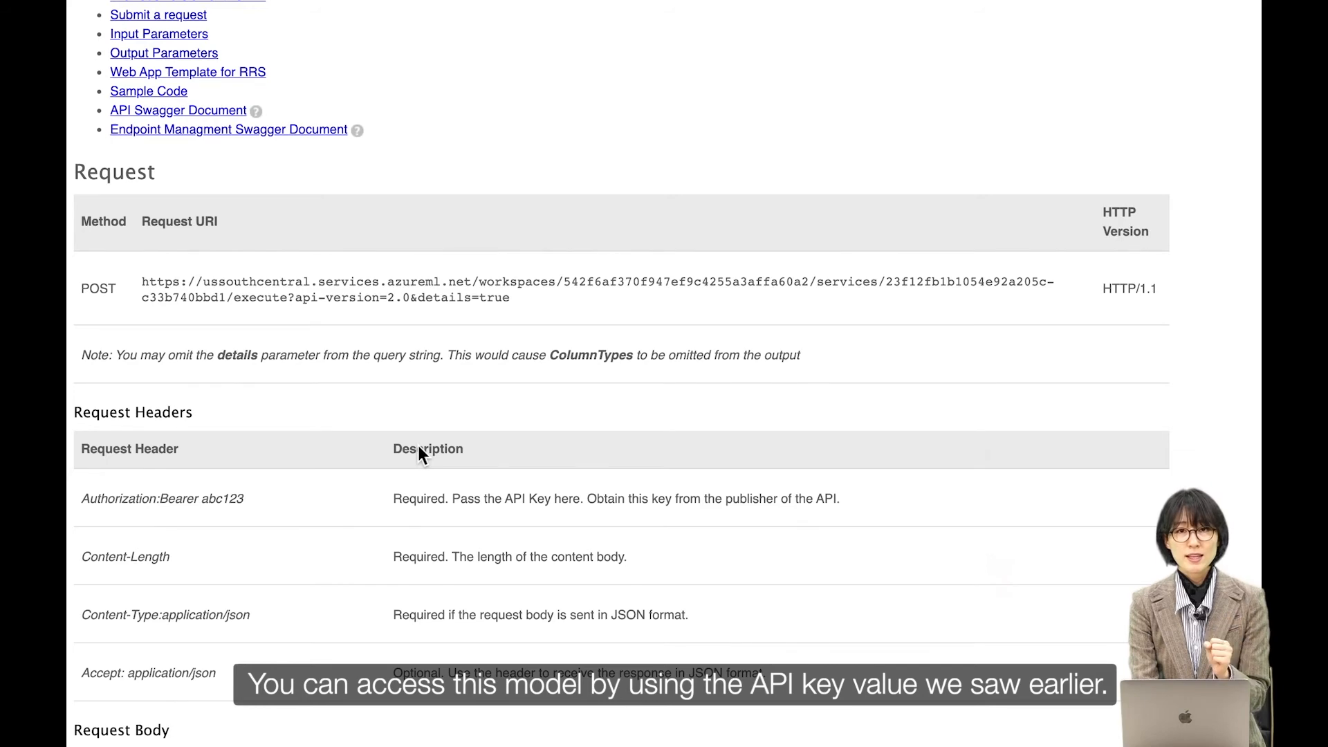
scroll(419, 449, "down", 1)
scroll(419, 449, "down", 6)
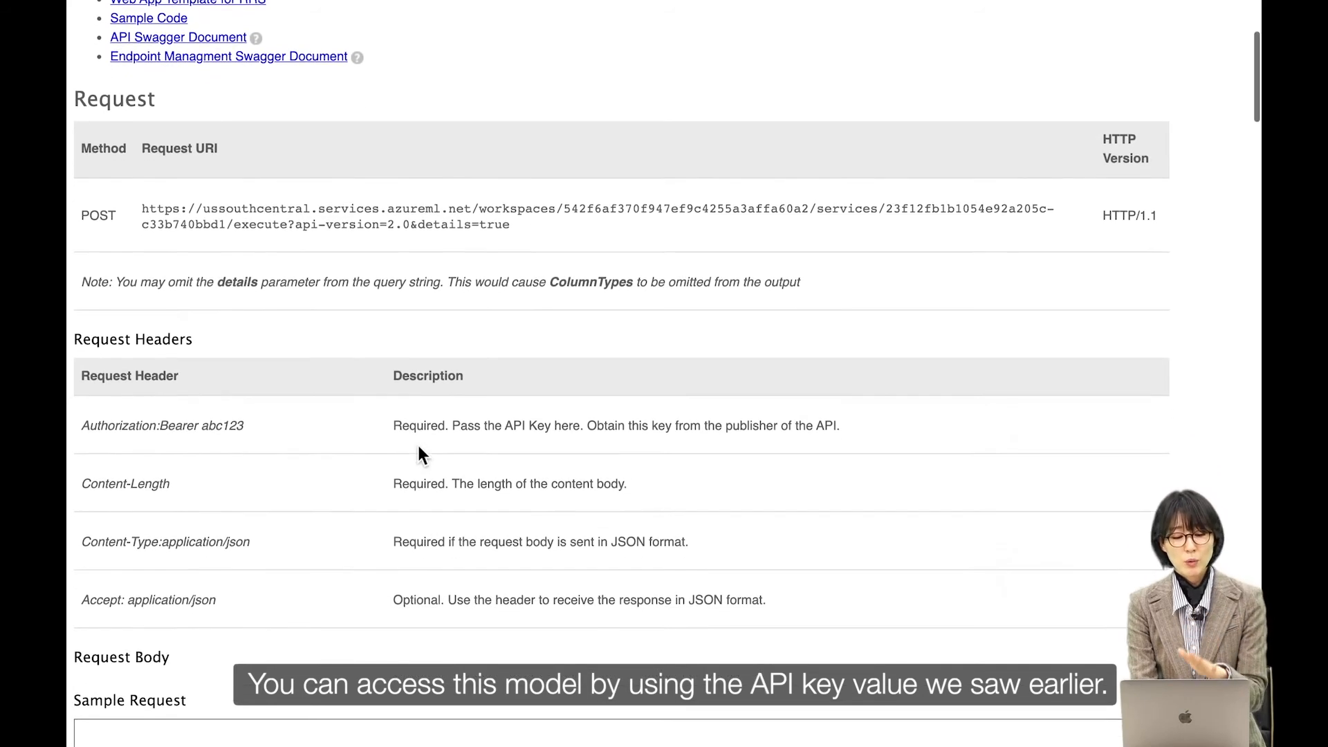
scroll(421, 455, "down", 12)
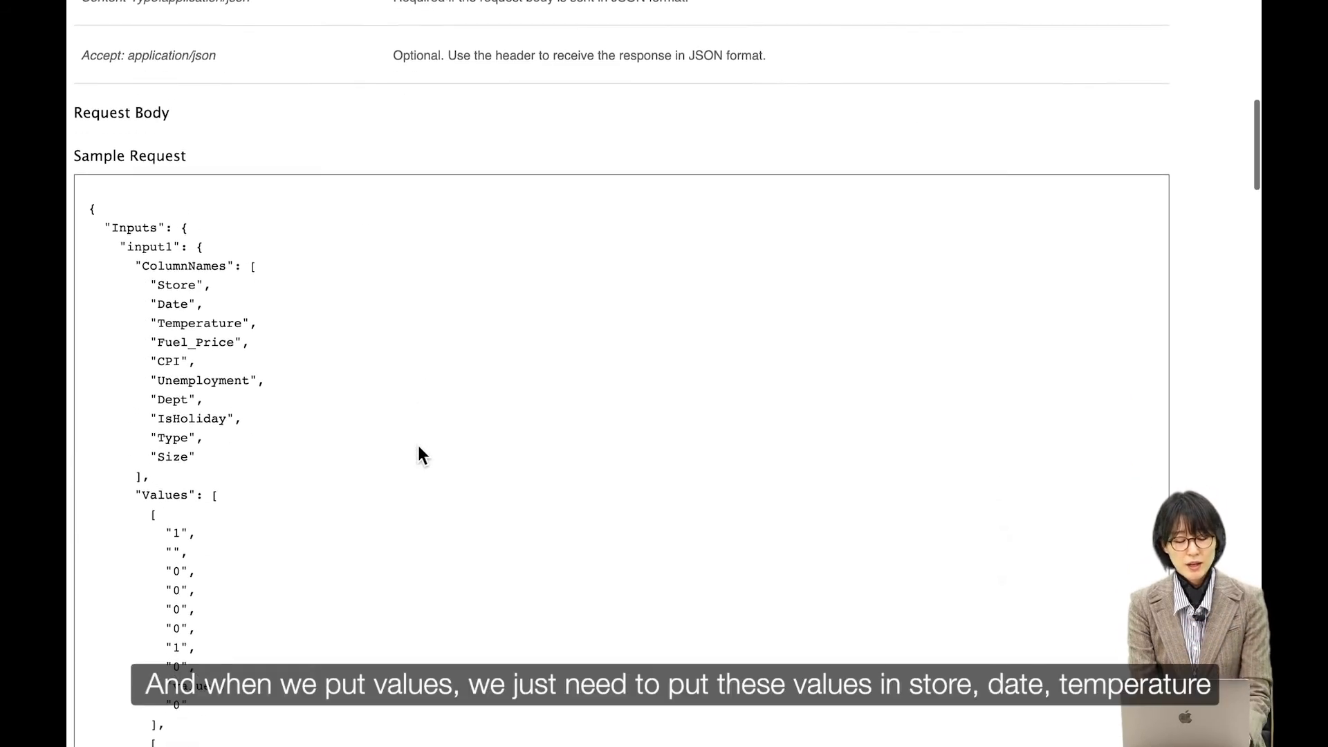
scroll(420, 455, "down", 6)
scroll(419, 454, "up", 5)
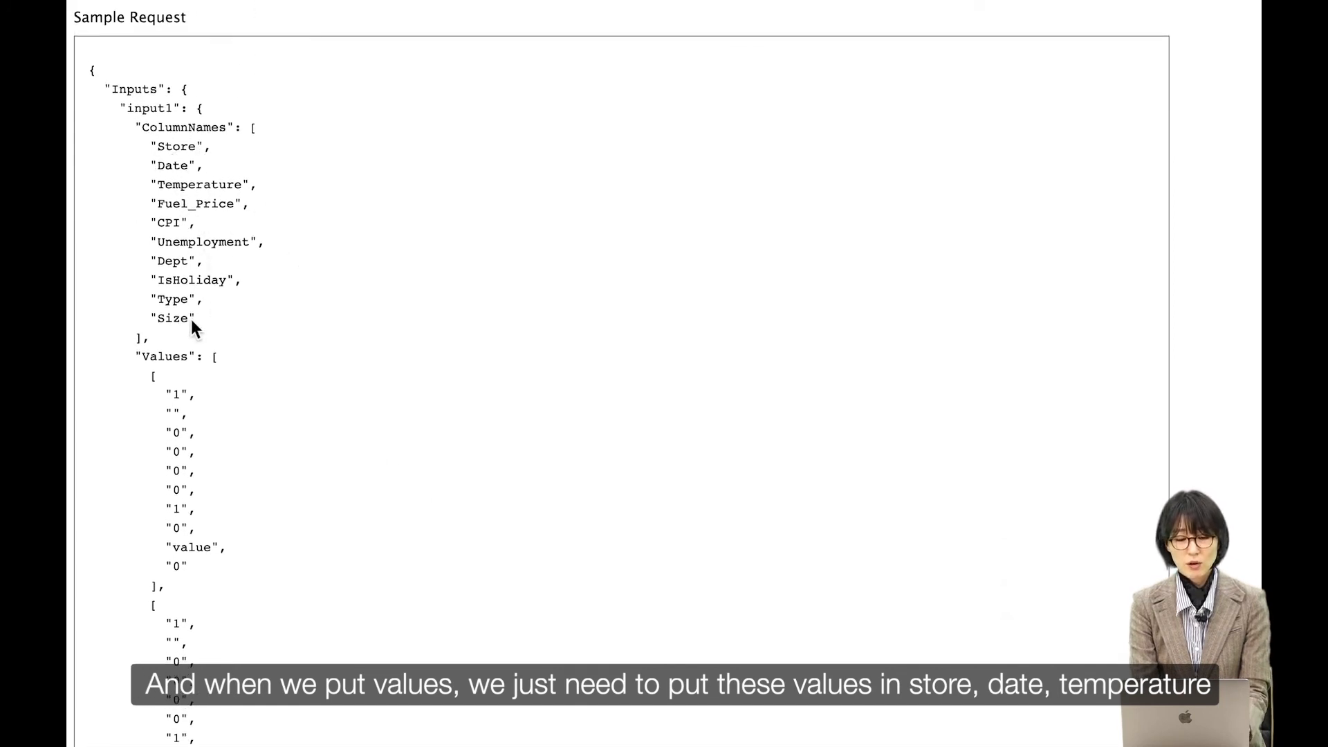
Step: Read the Response section of the API documentation, including the response headers and sample response
scroll(191, 319, "down", 20)
scroll(177, 489, "down", 2)
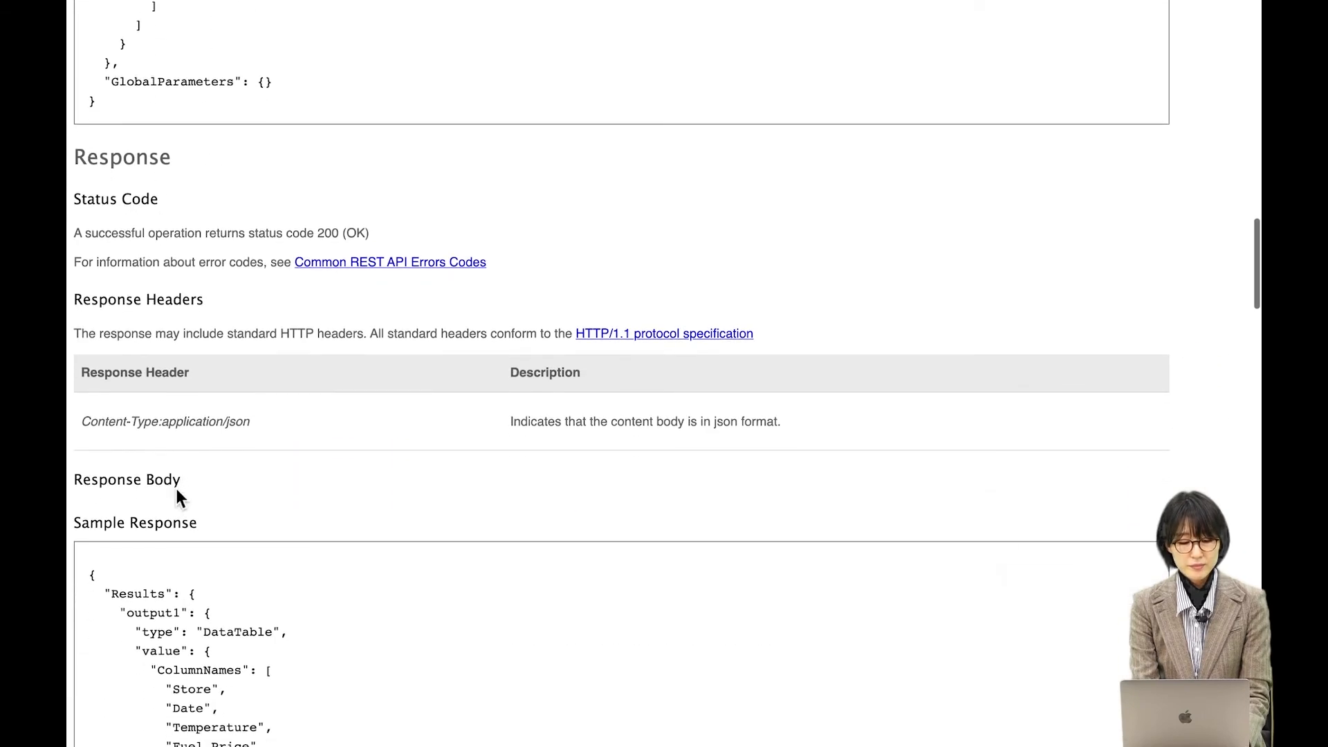
scroll(163, 498, "down", 20)
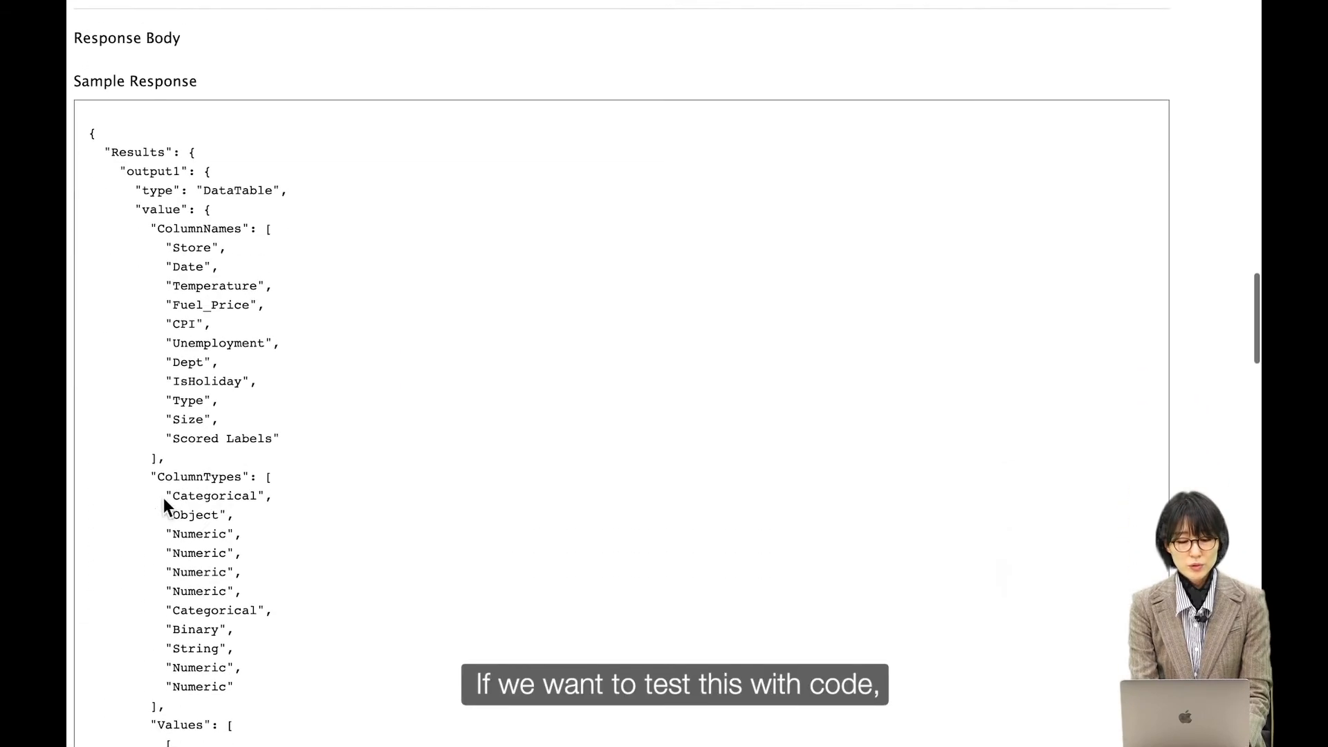
Step: Find the API documentation's sample code and look through its Python, R and C# versions
scroll(163, 497, "down", 20)
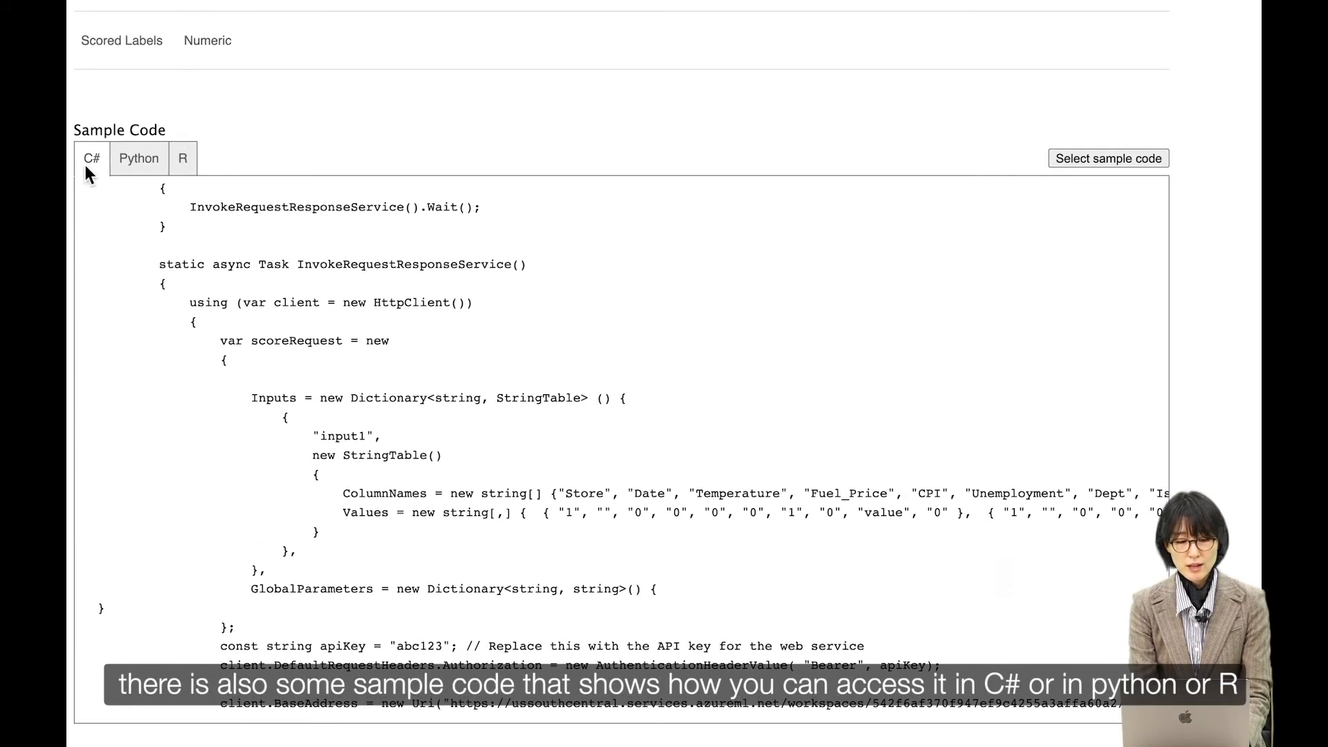
left_click(134, 169)
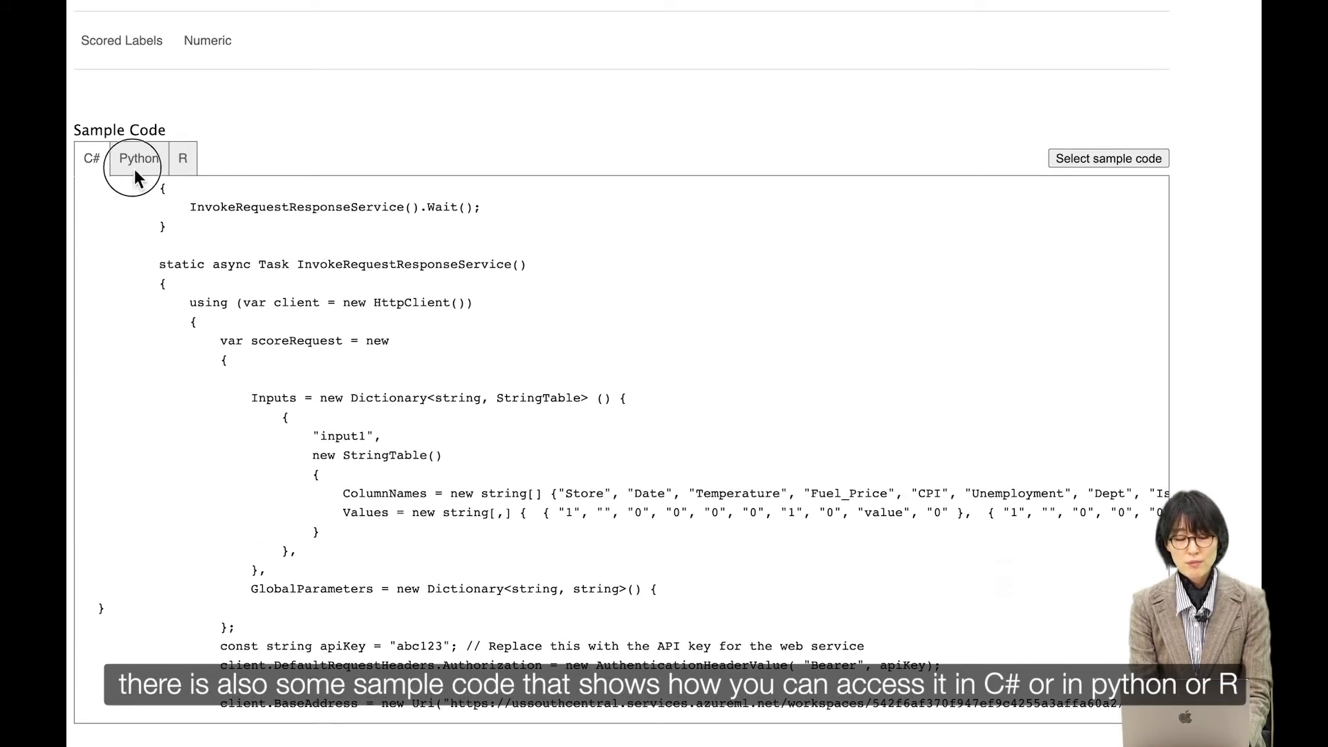
left_click(180, 164)
left_click(123, 167)
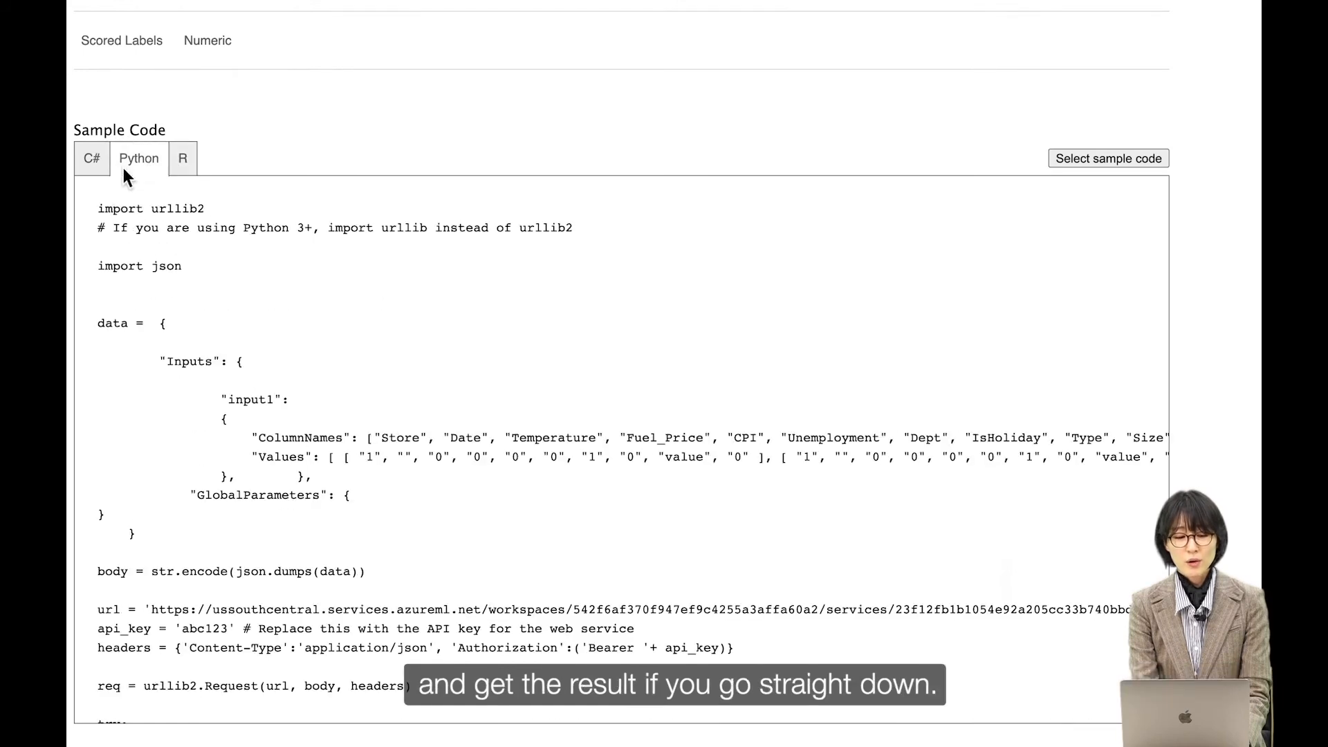
left_click(88, 163)
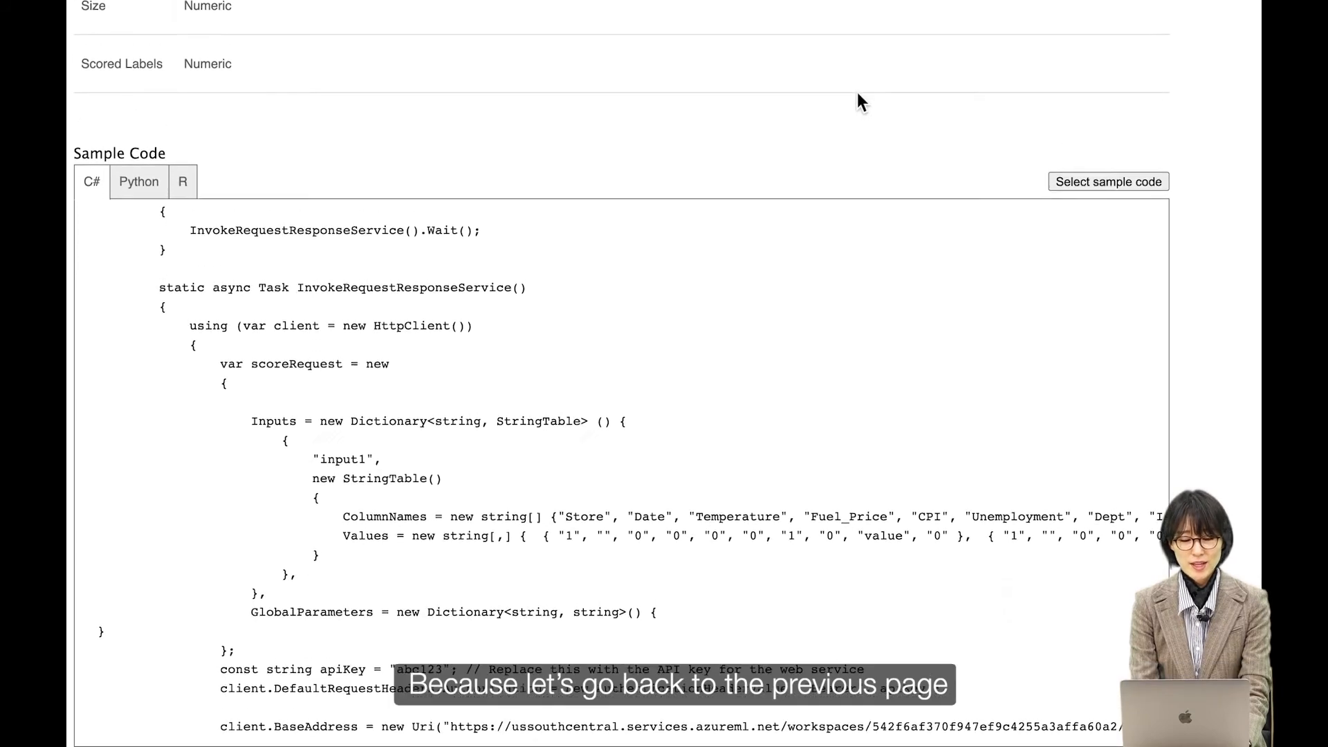
Step: Return to the web service dashboard and download the request/response Excel 2013 or later workbook, accepting the Sample Data notice
scroll(857, 93, "up", 15)
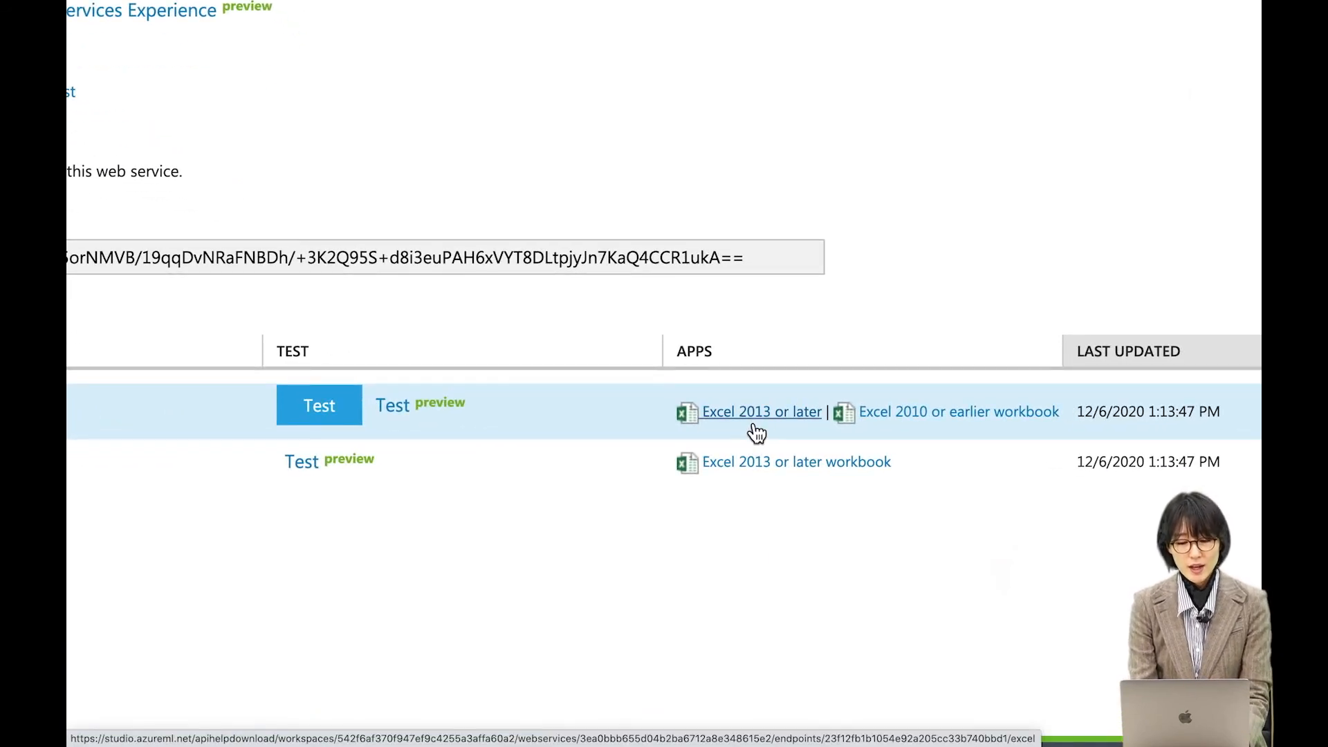
left_click(757, 431)
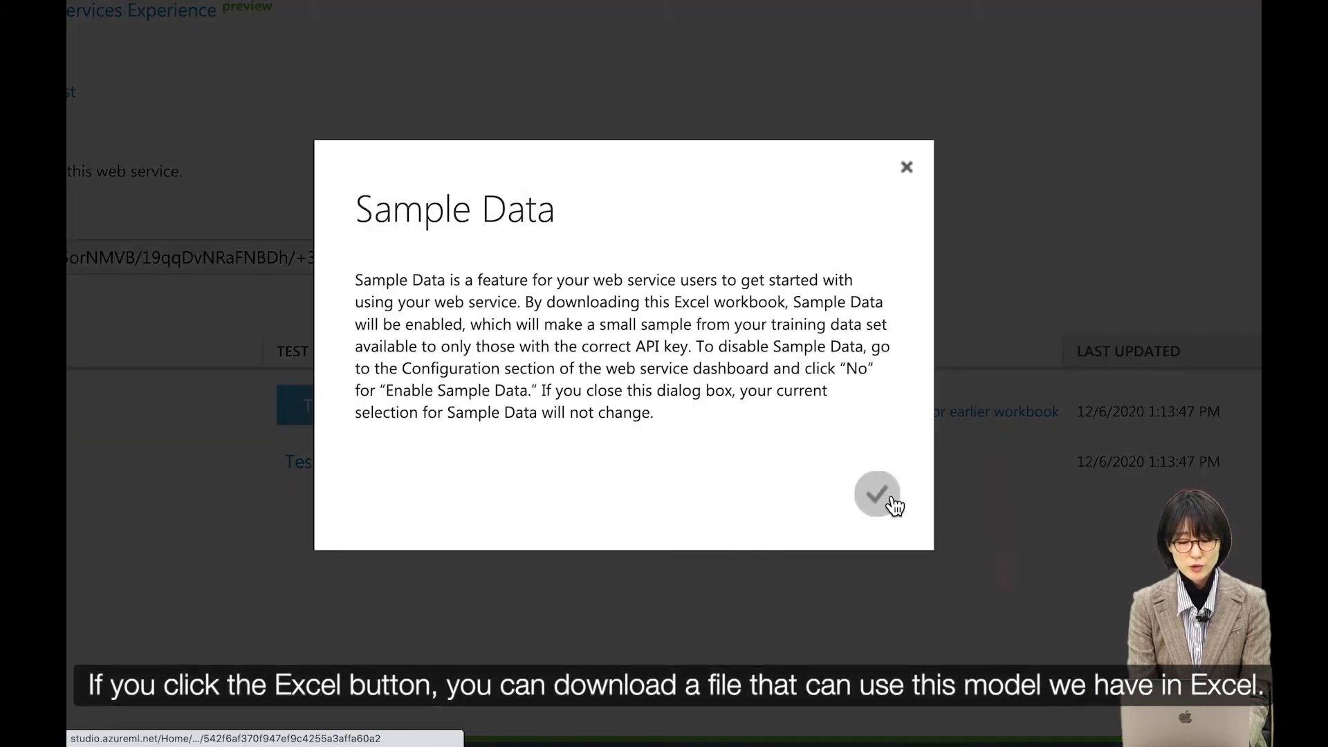
left_click(892, 499)
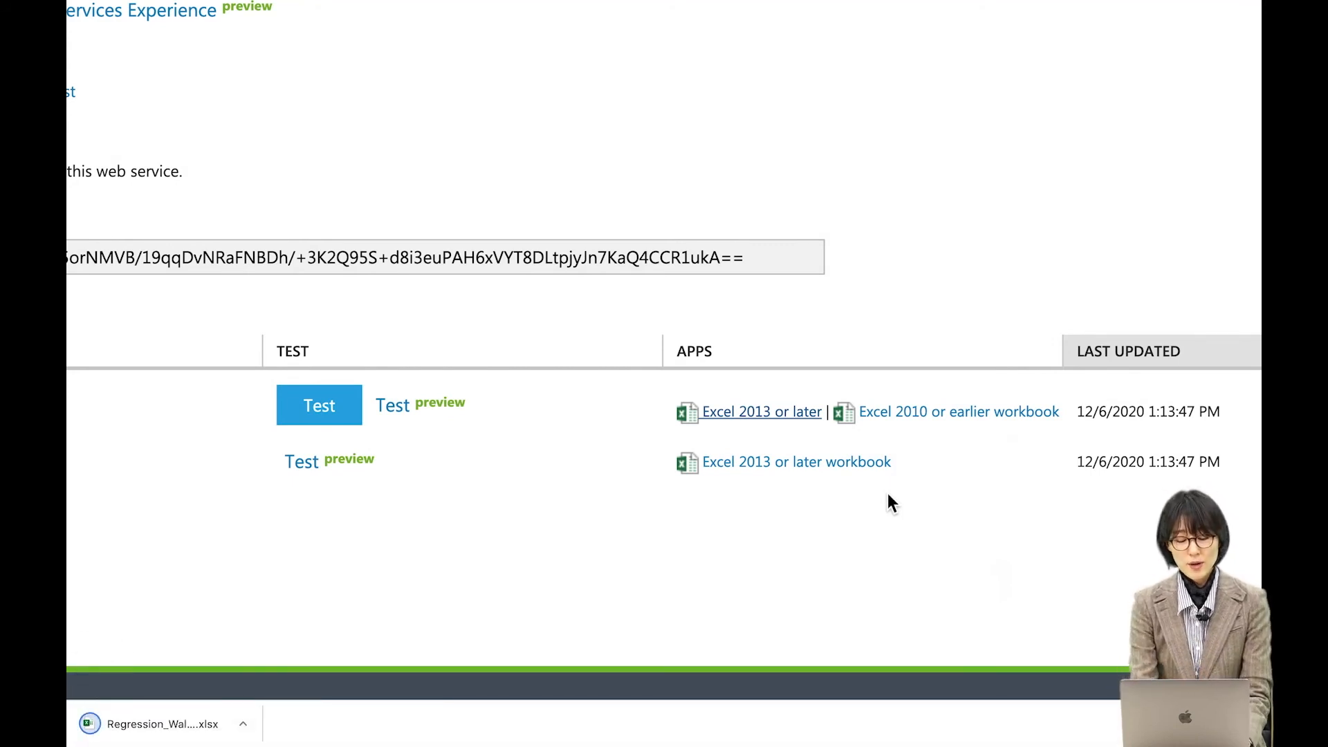
Step: Try using the downloaded workbook in desktop Excel by trusting its add-in, then check the add-in error details and decline the offered download
left_click(188, 733)
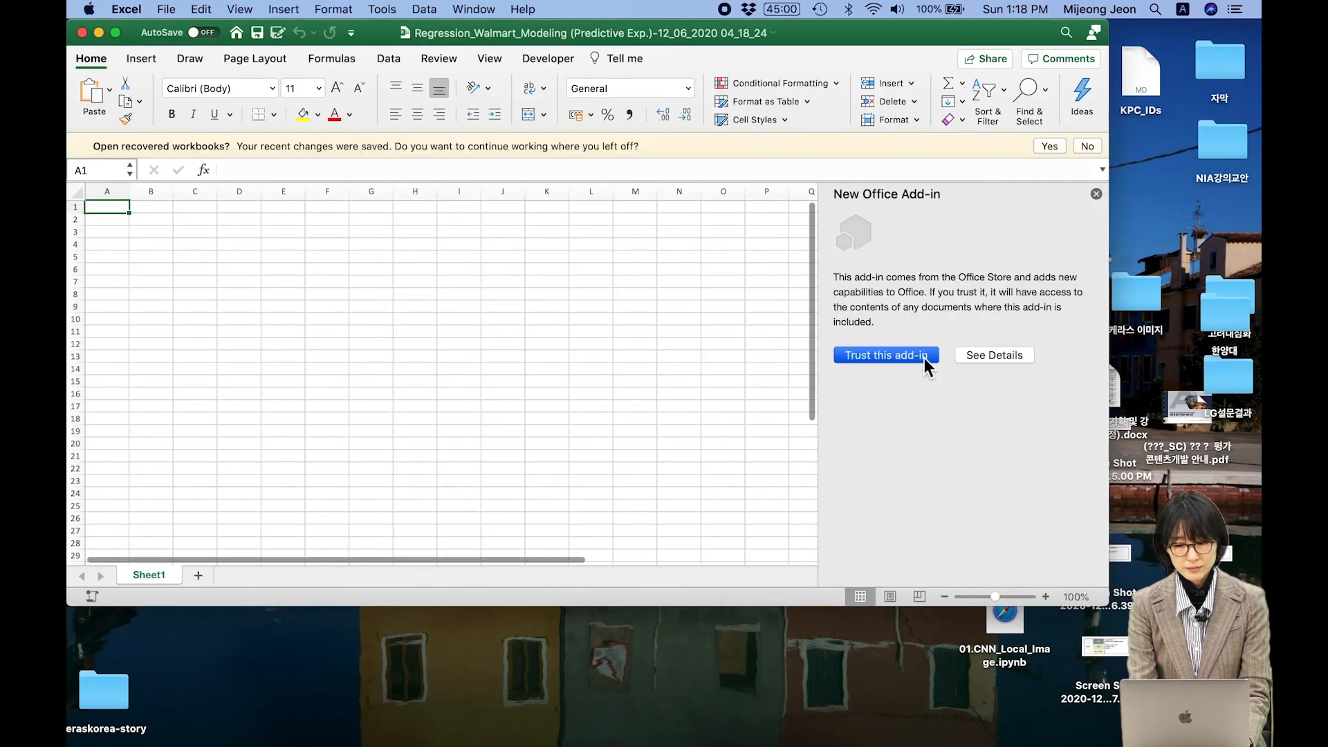
left_click(902, 359)
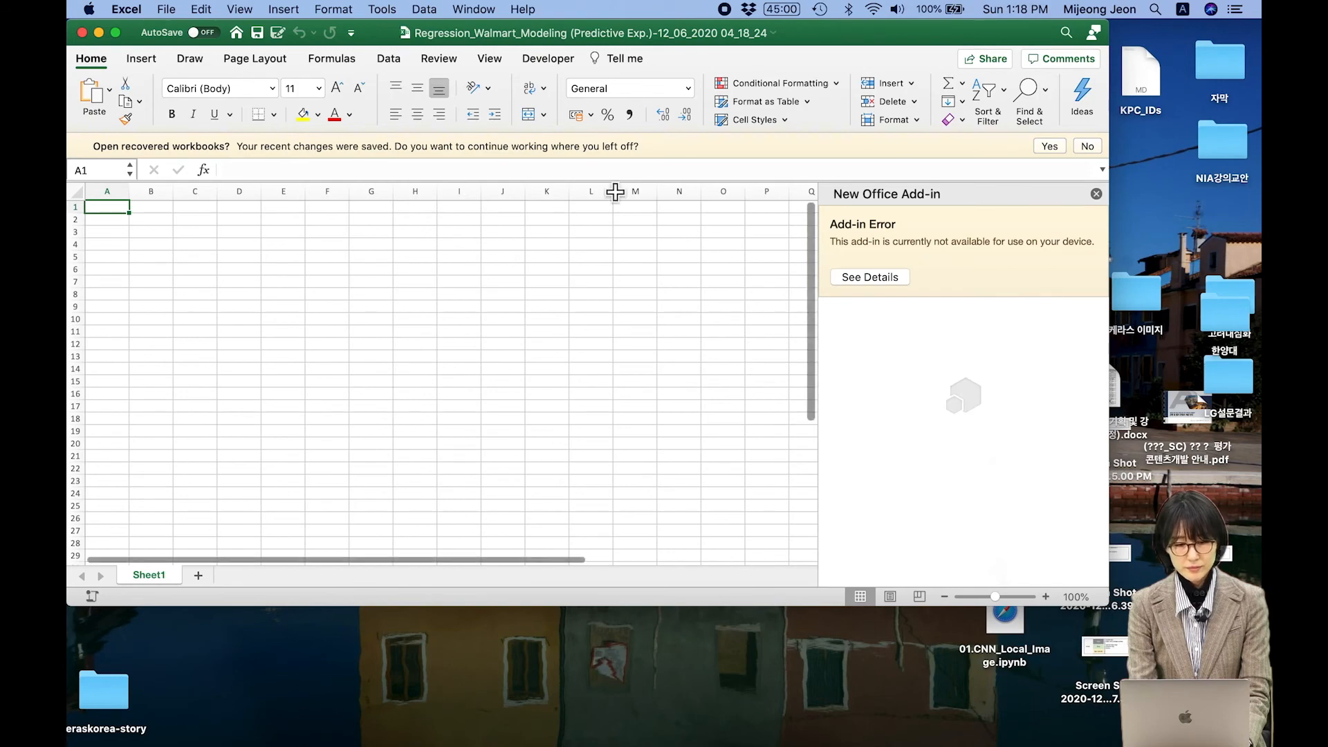
left_click(116, 32)
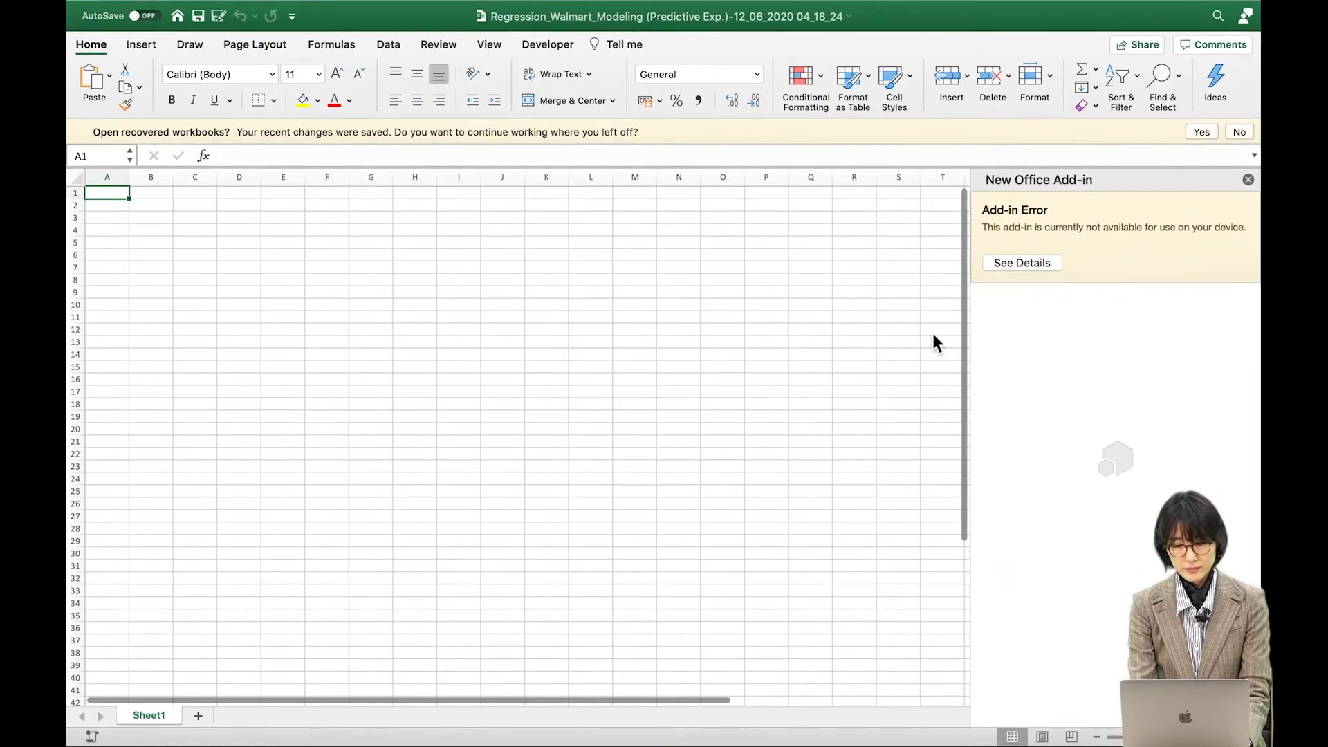
left_click(1032, 265)
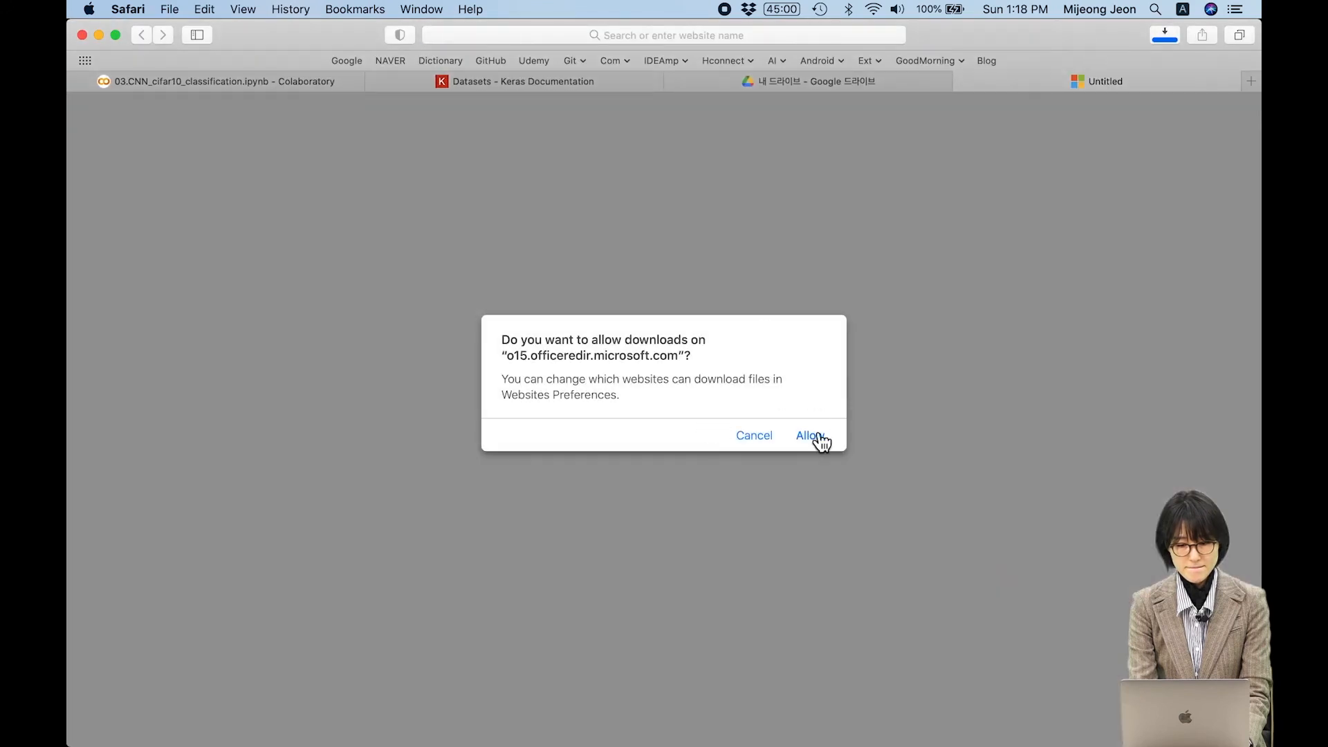
left_click(761, 442)
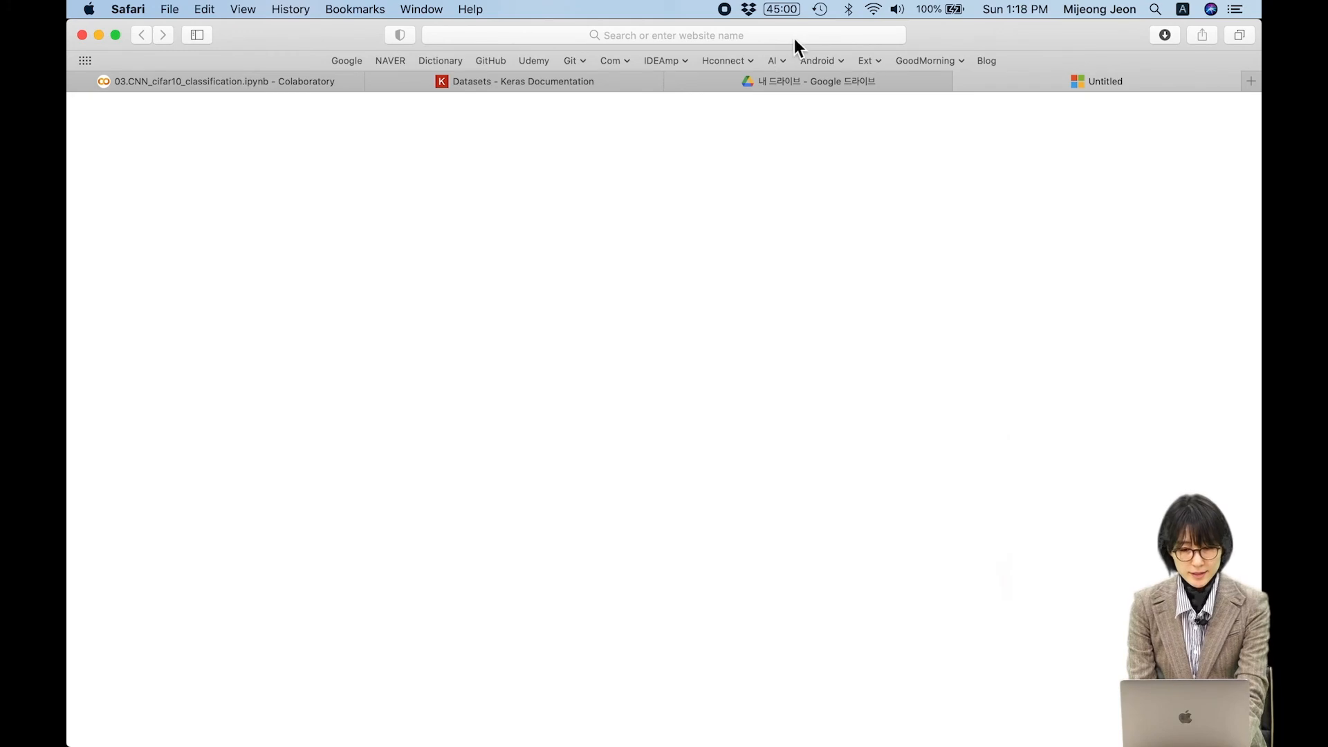
Step: Open the OneDrive website in Safari
left_click(794, 39)
type("ondedrive")
key("Return")
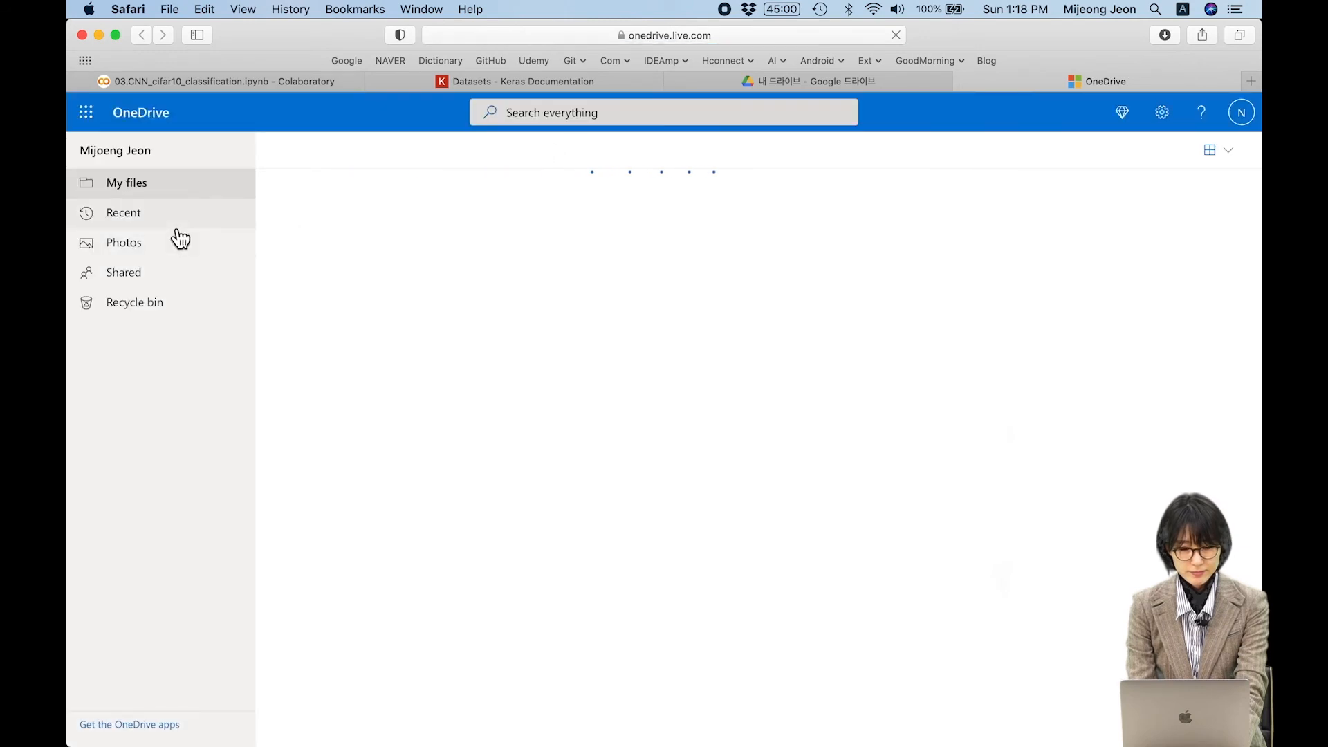
Step: Upload Regression_Walmart_Modeling [Predictive Exp.]-12_06_2020 04_18_24.xlsx from Downloads to My files in OneDrive
left_click_drag(366, 30, 413, 65)
left_click(356, 187)
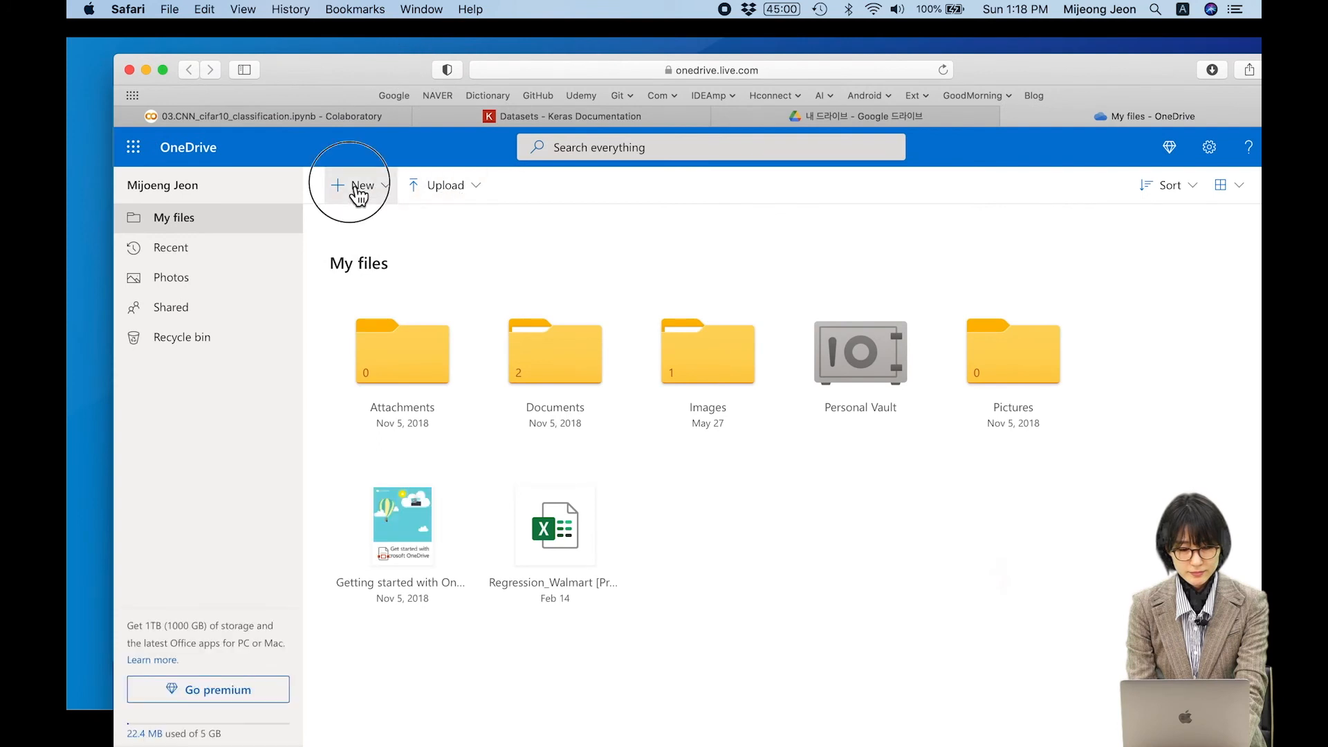
left_click(454, 197)
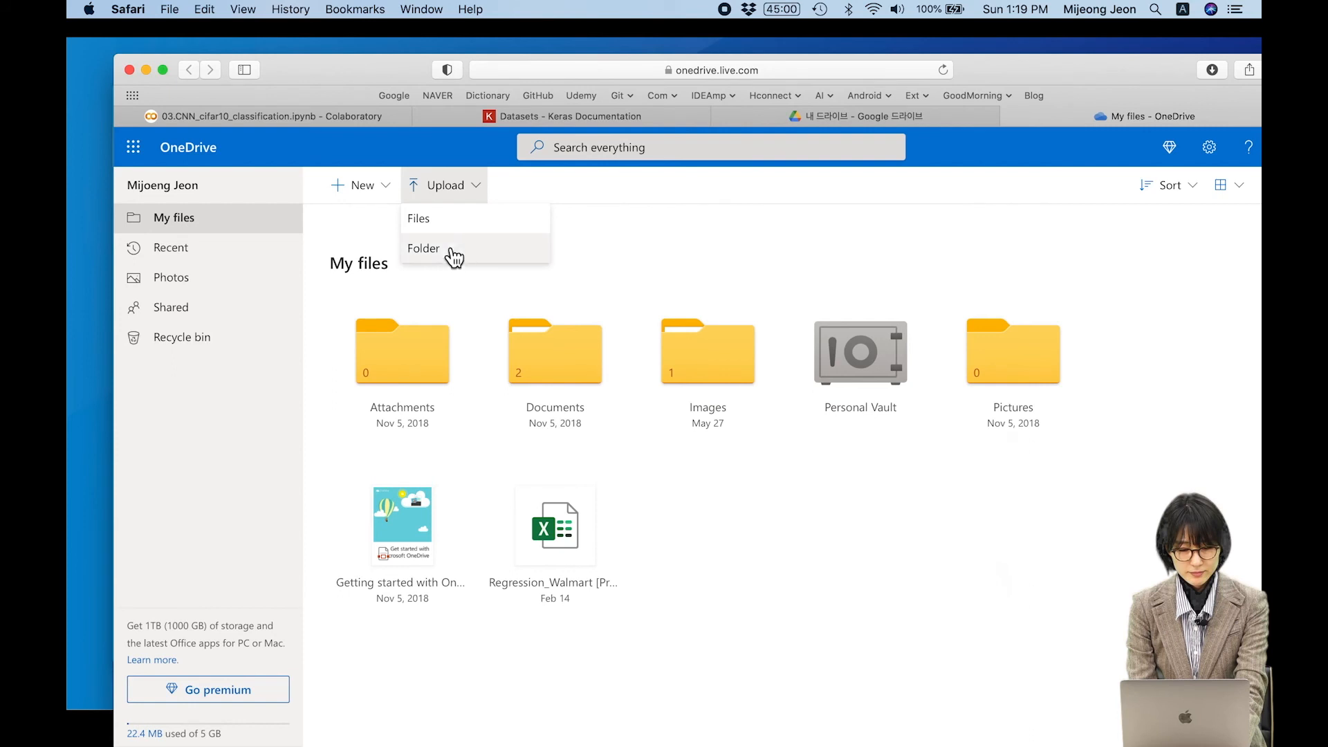
left_click(446, 220)
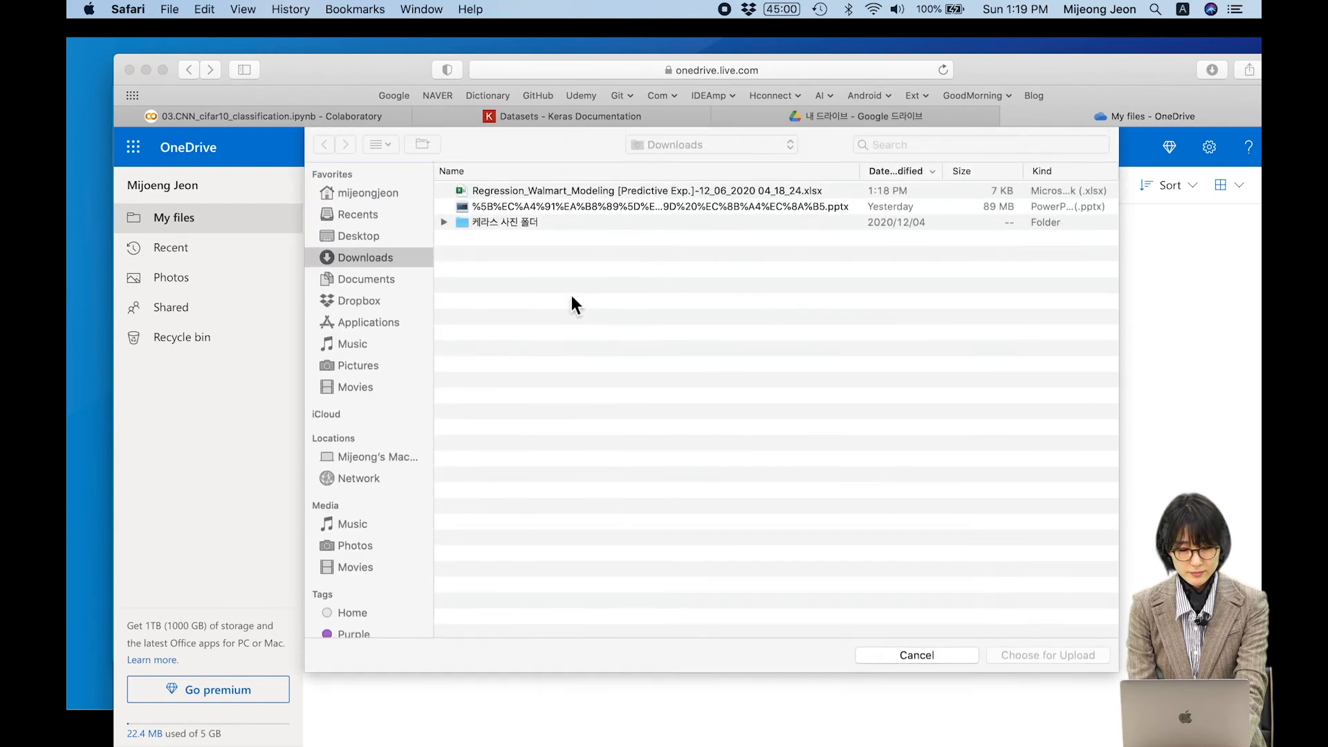
double_click(524, 191)
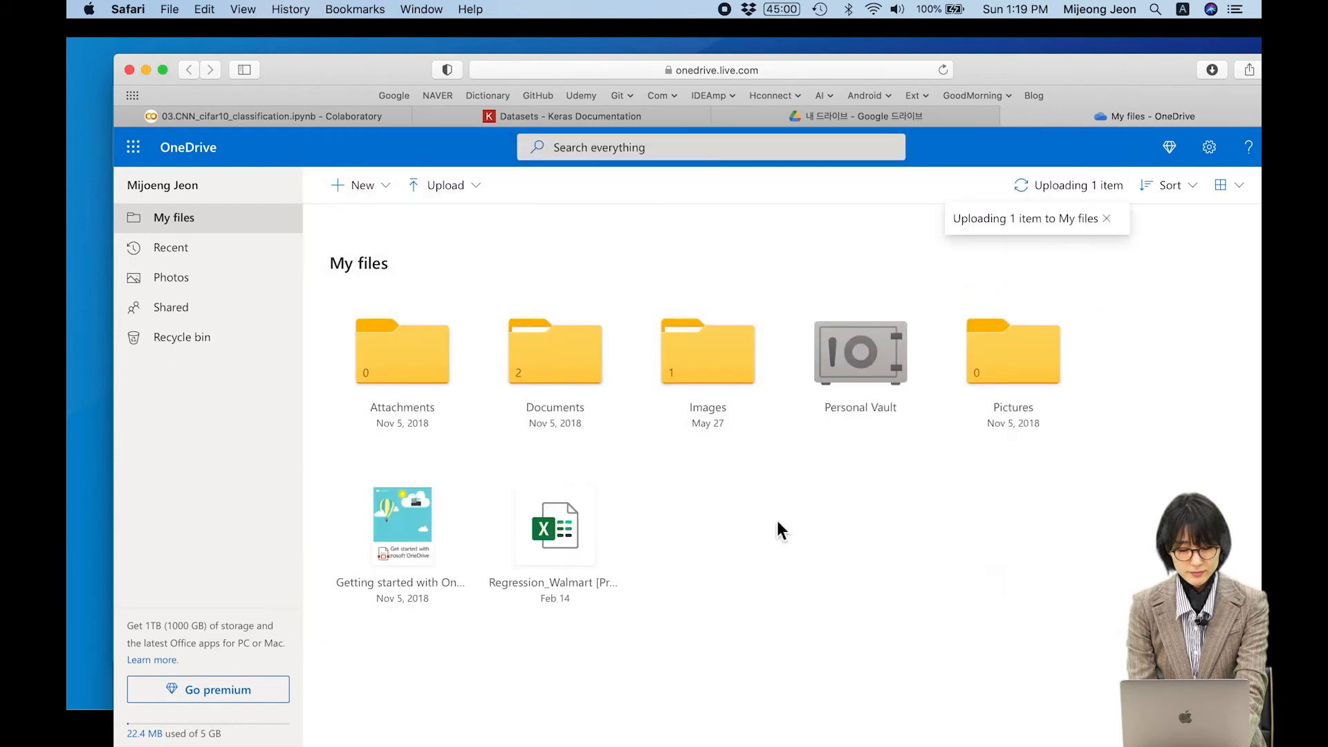
Step: Open the uploaded Regression_Walmart_Modeling workbook in Excel for the web and close the other browser tabs
double_click(1081, 75)
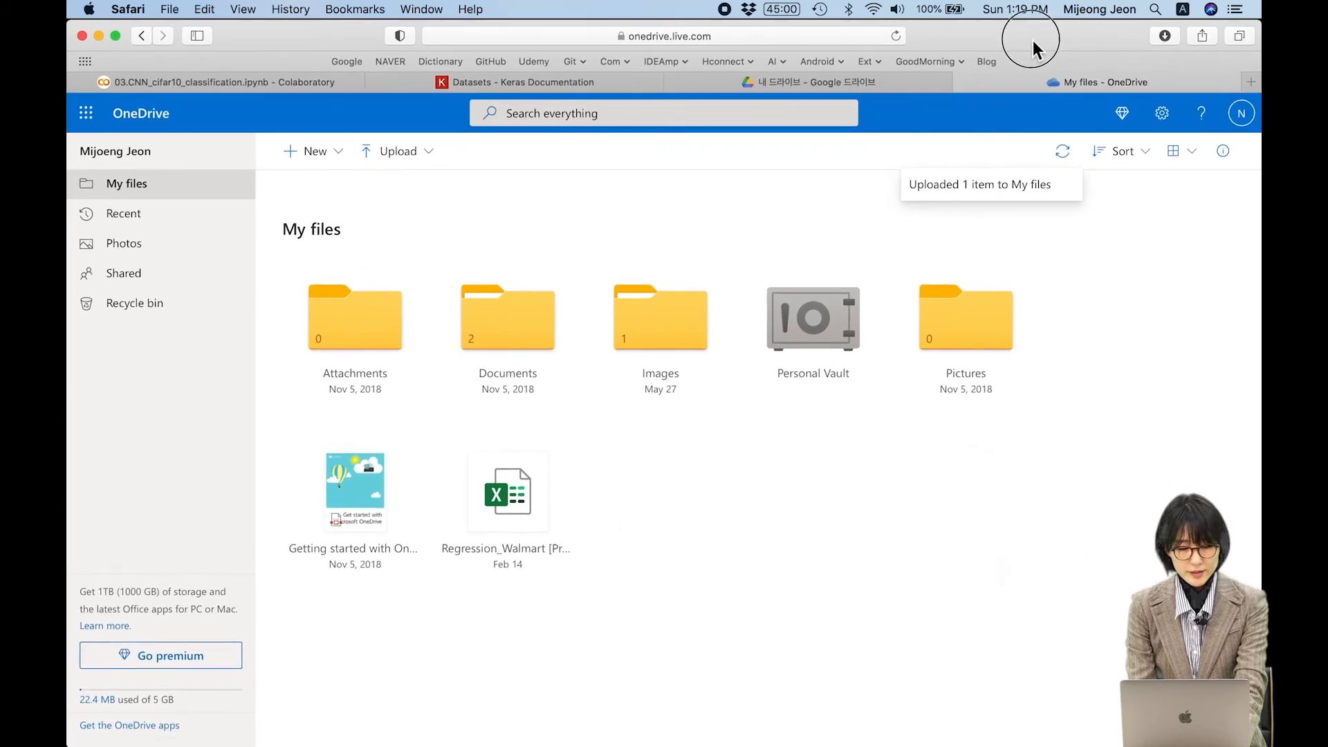
left_click(116, 36)
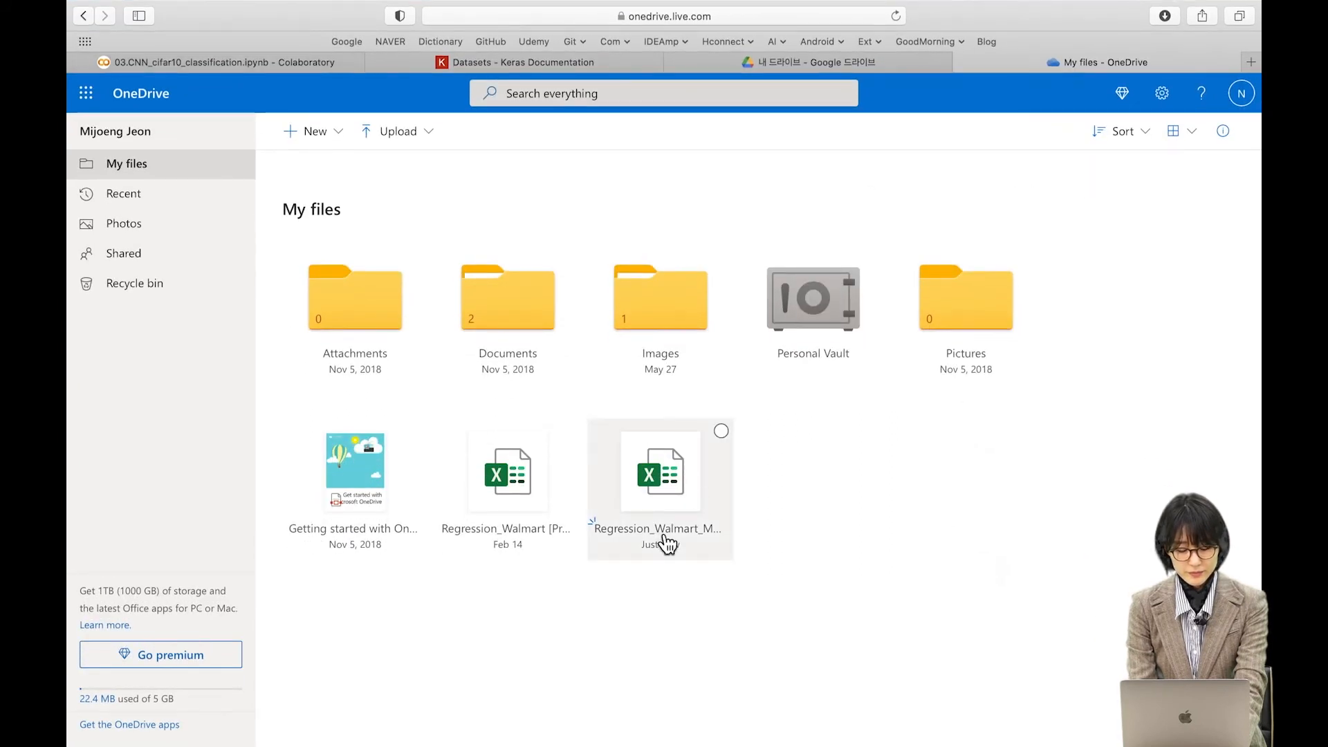
left_click(666, 545)
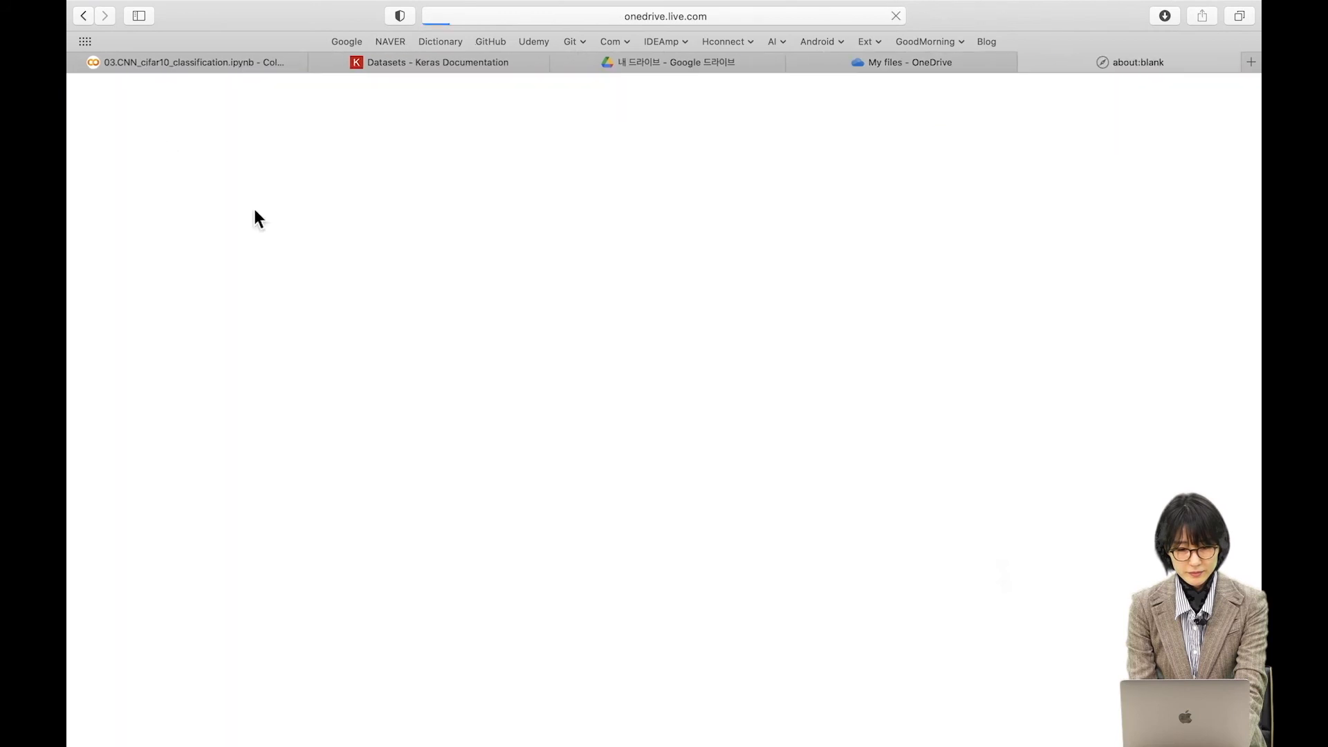
left_click(77, 65)
left_click(77, 65)
left_click(76, 66)
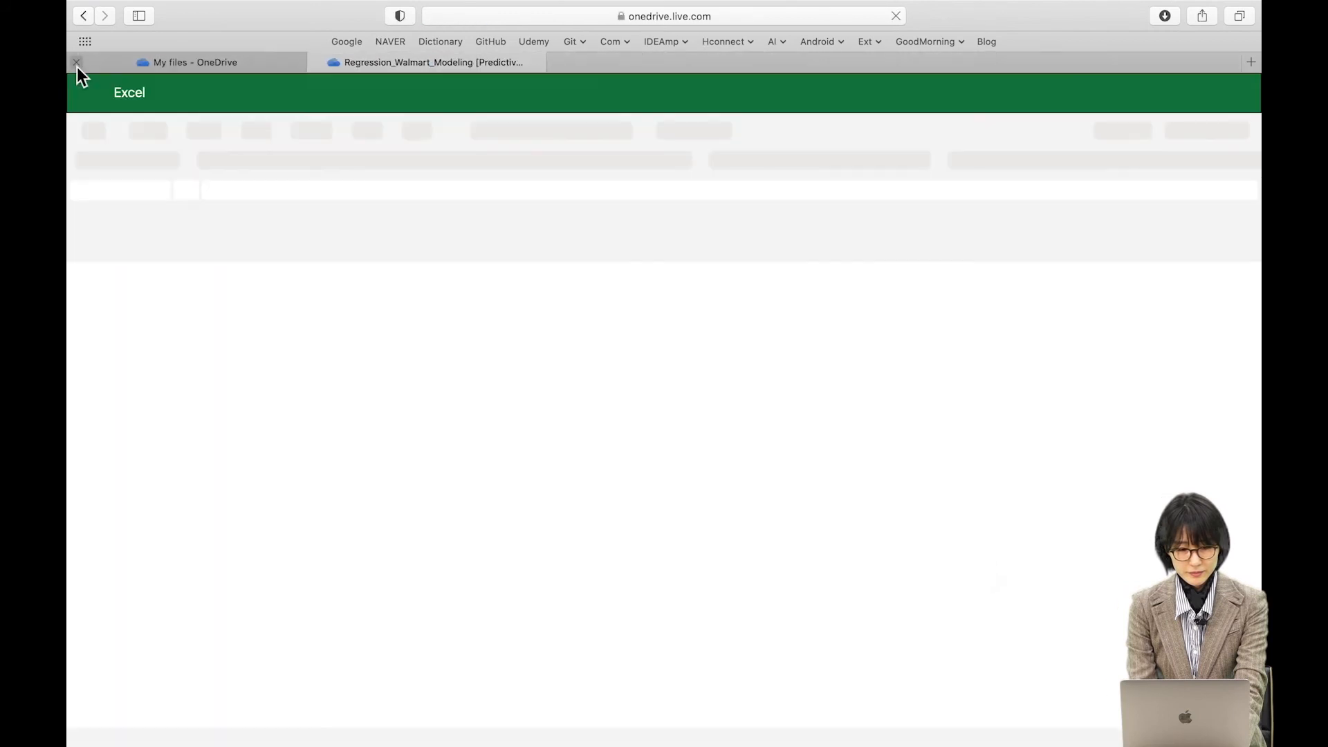
left_click(77, 63)
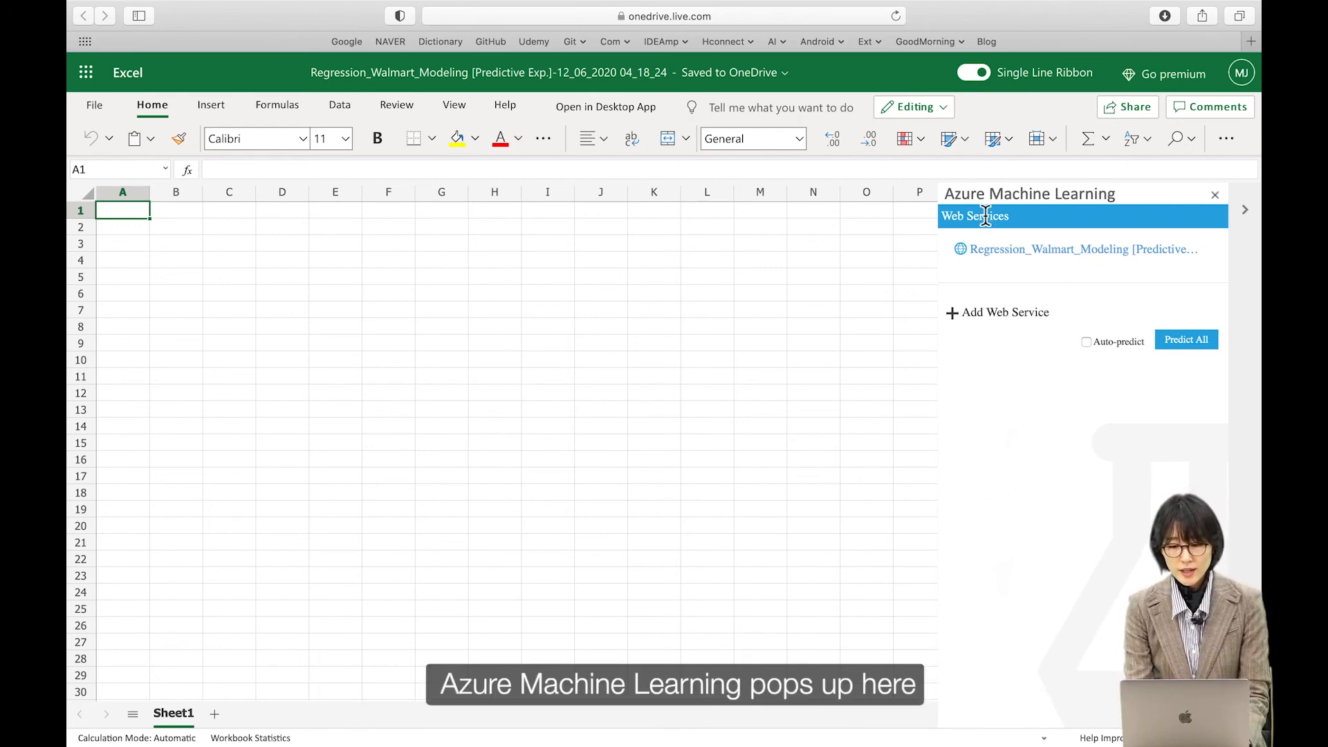
Step: Open the Regression_Walmart_Modeling [Predictive Exp.] web service in the Azure Machine Learning add-in
left_click_drag(947, 198, 1122, 196)
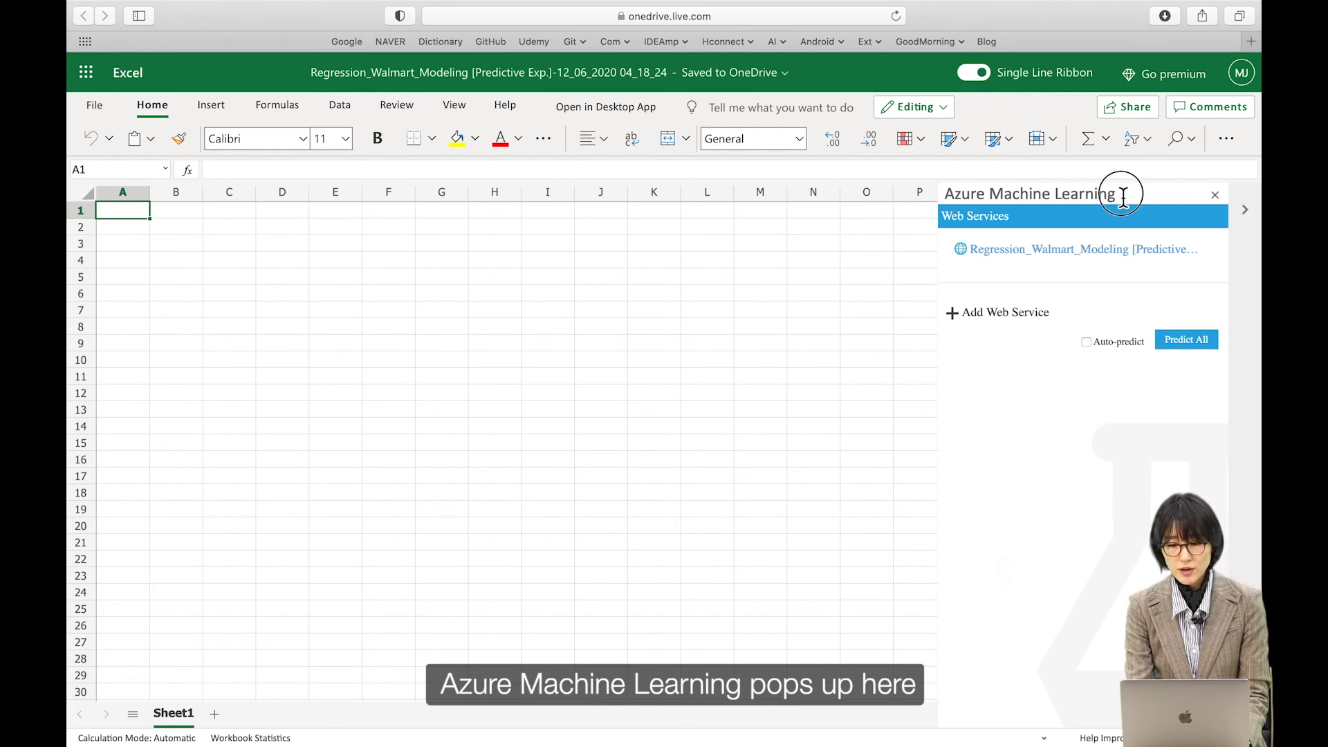
left_click(1038, 257)
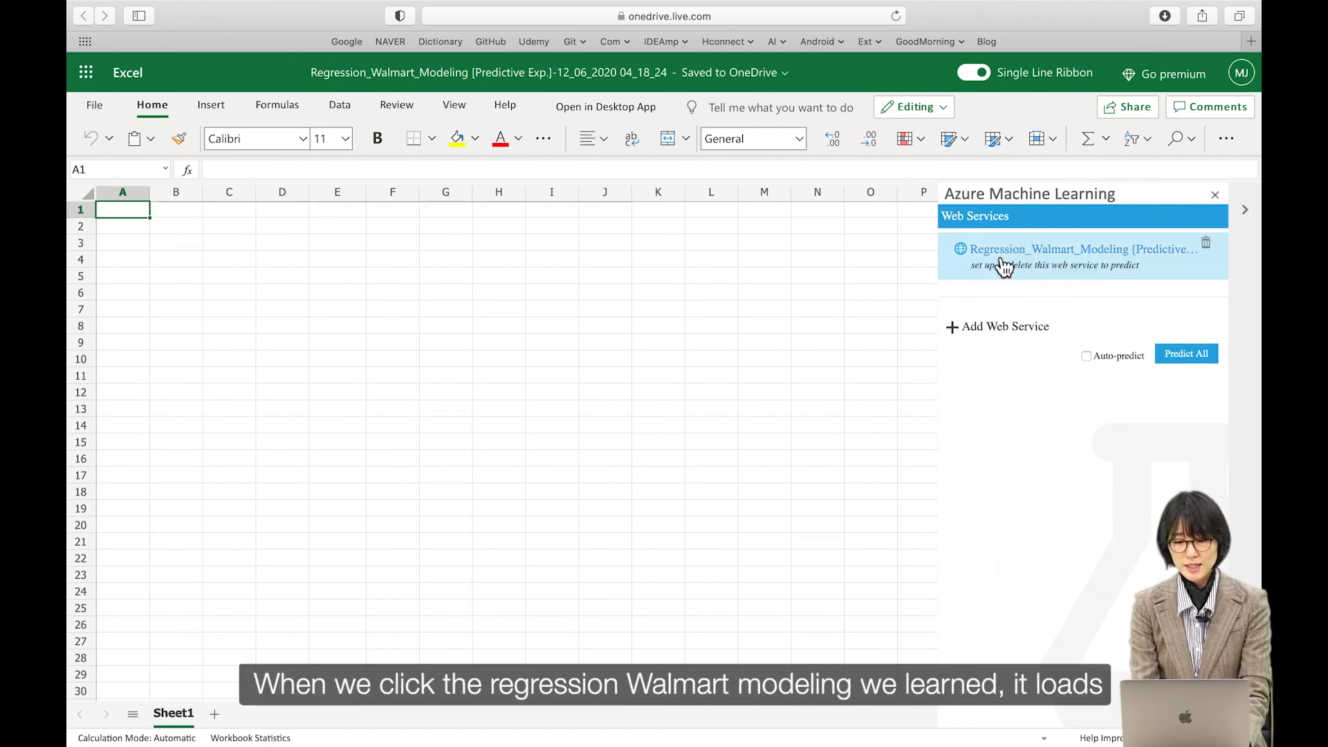
left_click(1095, 265)
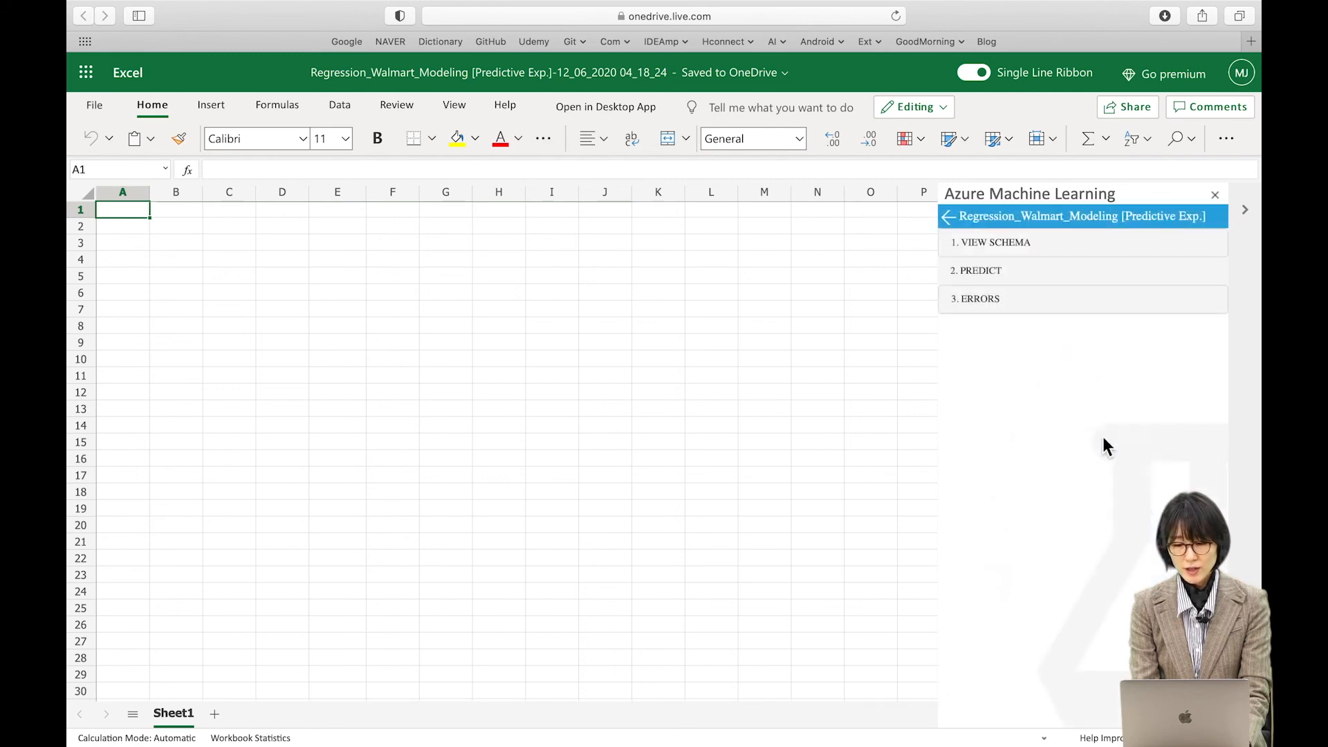
Step: View the web service's schema to check its input and output fields, and collapse it again
left_click(987, 250)
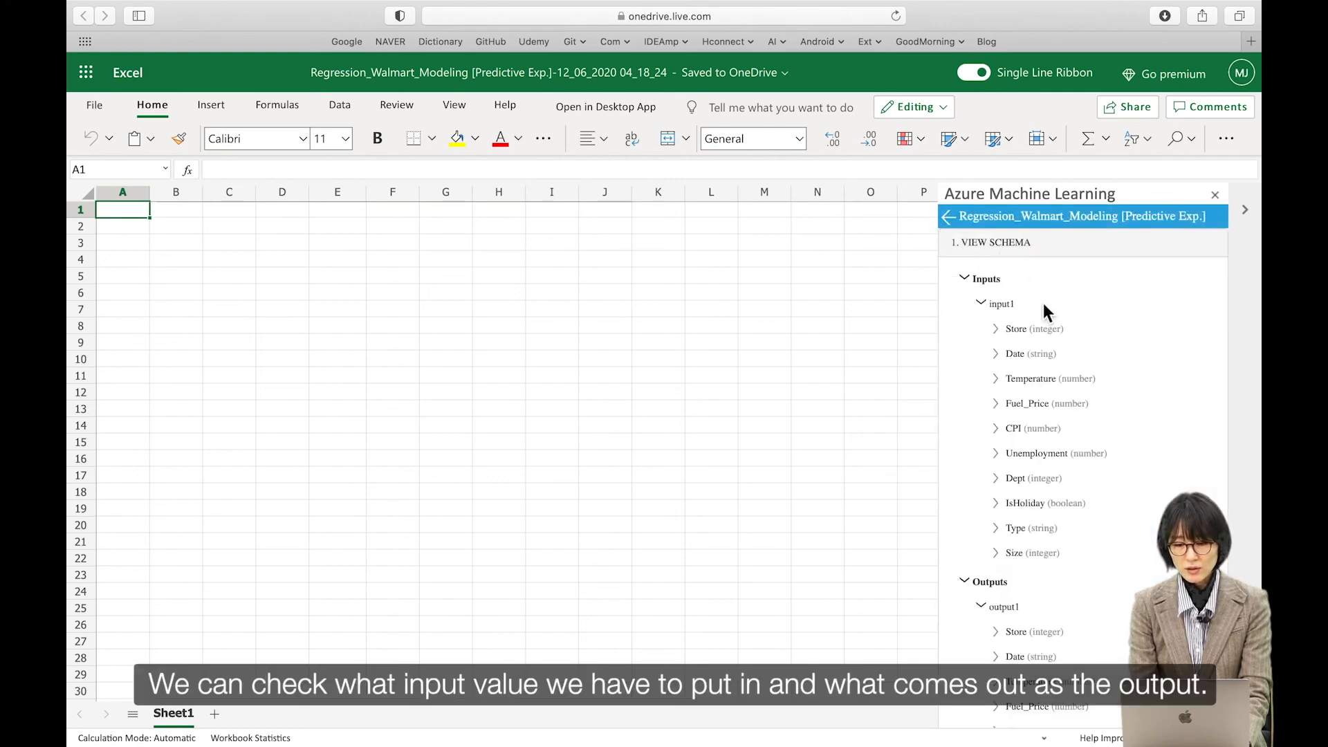
scroll(1031, 433, "down", 5)
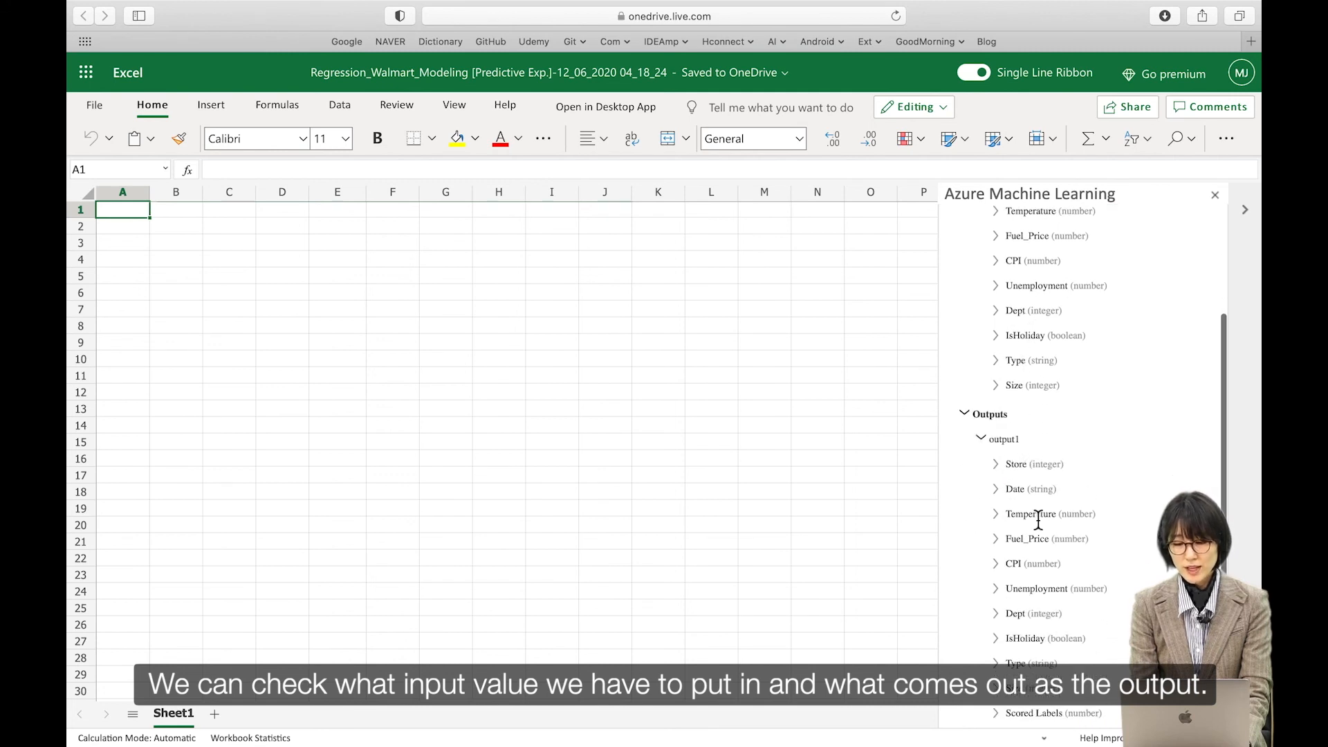
scroll(1037, 520, "up", 5)
left_click(964, 247)
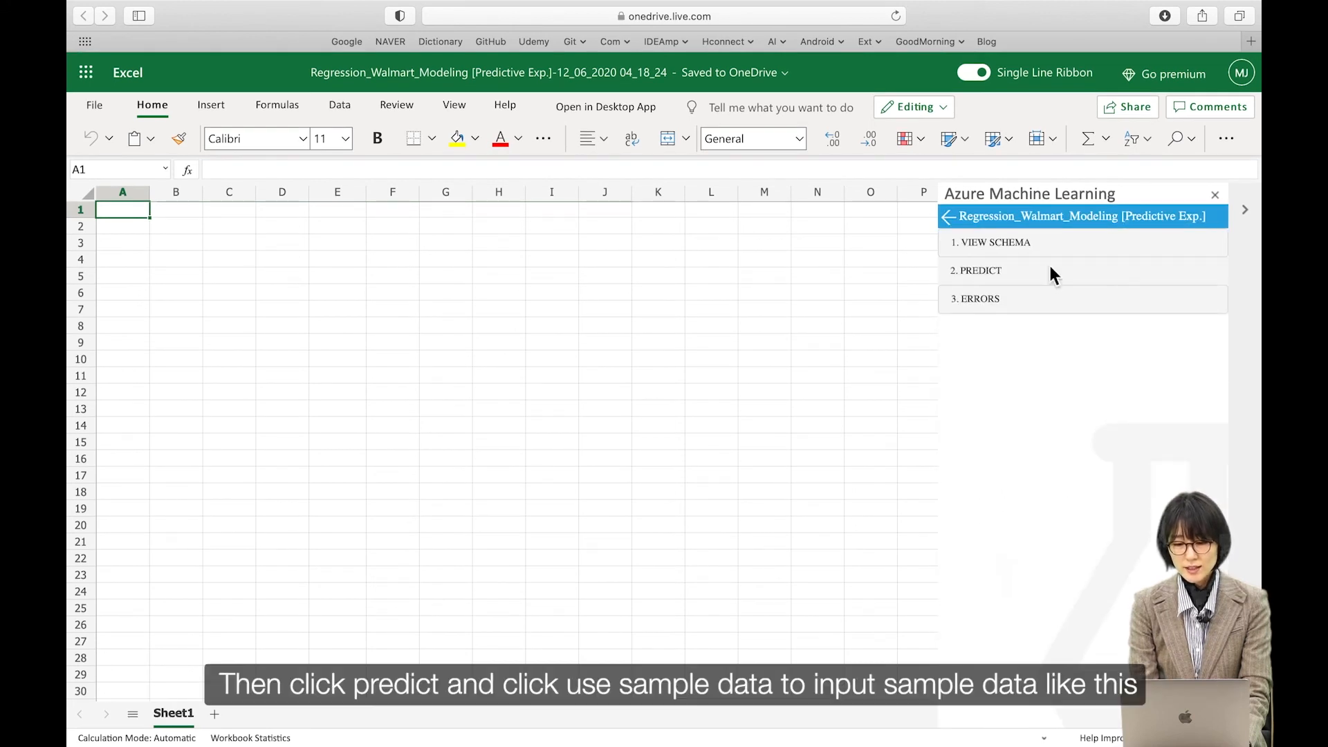
Step: Fill the sheet with the web service's sample data using the add-in's Predict section
left_click(982, 270)
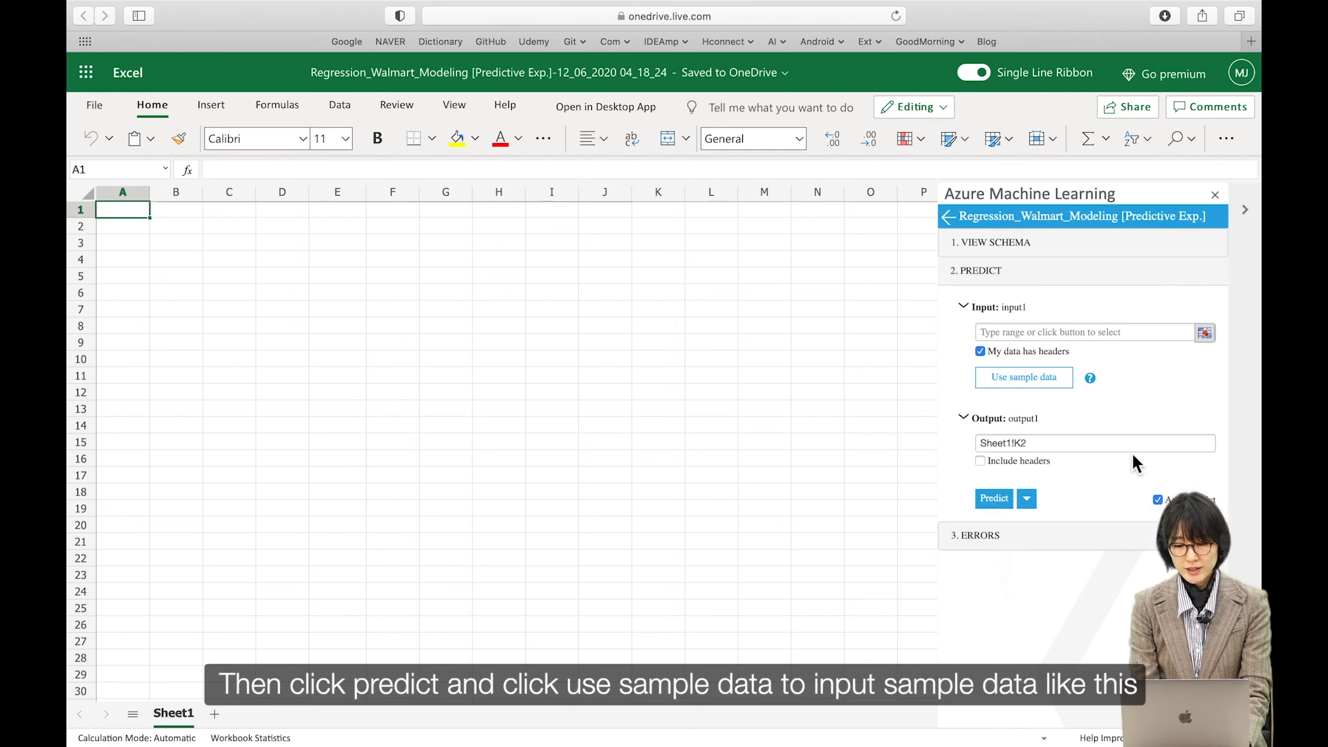
left_click(1010, 389)
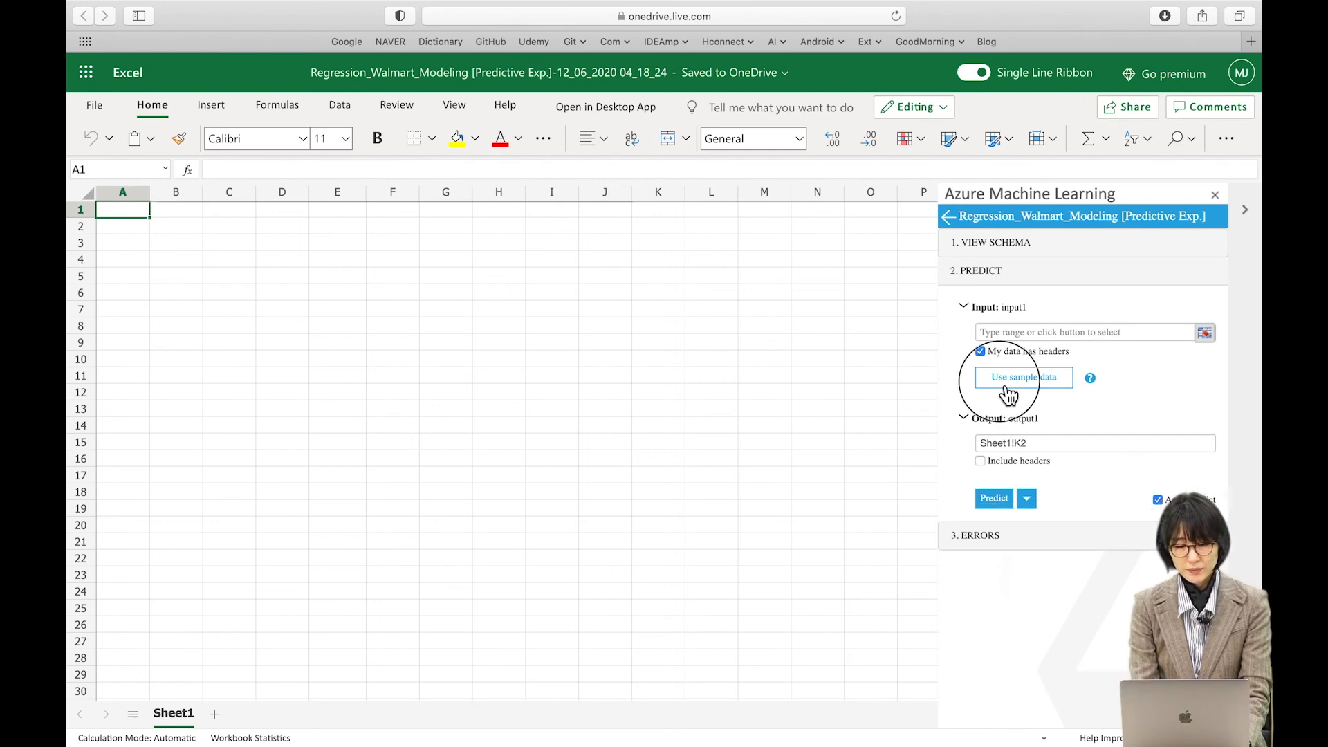
left_click(130, 231)
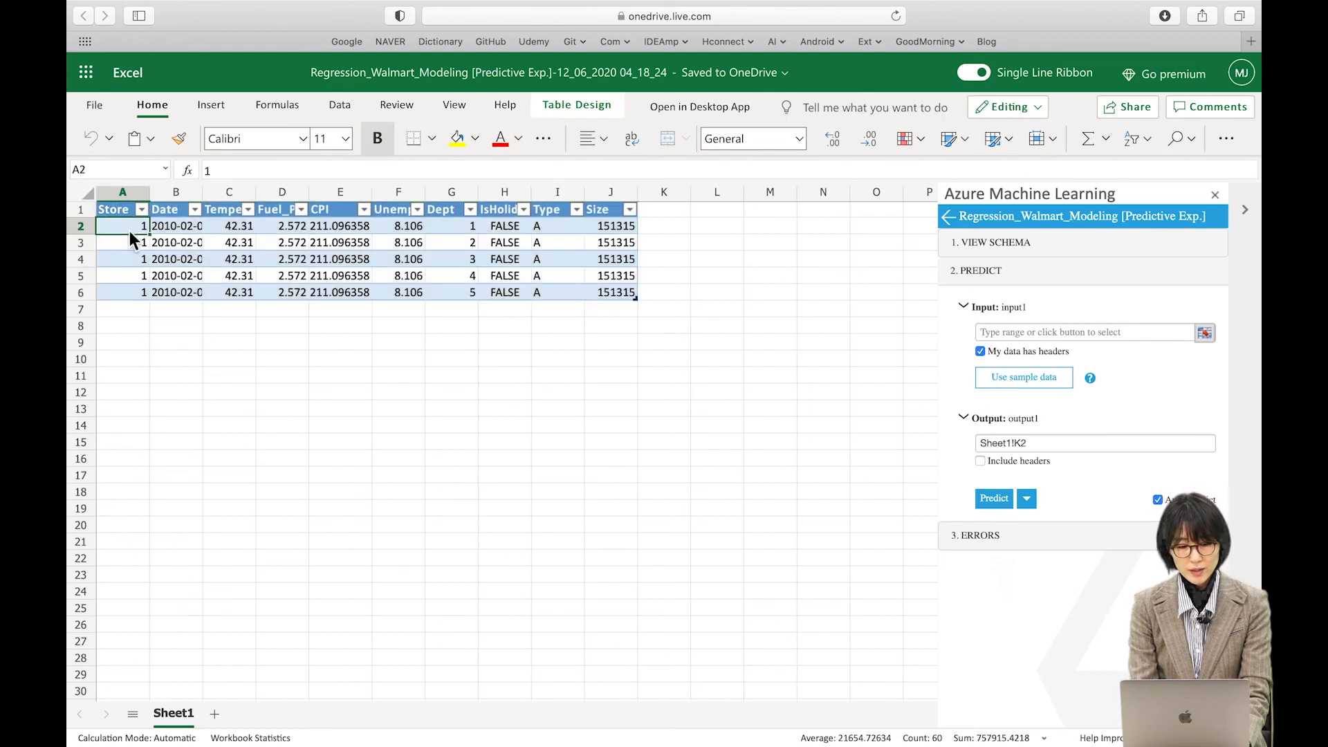
left_click(604, 292)
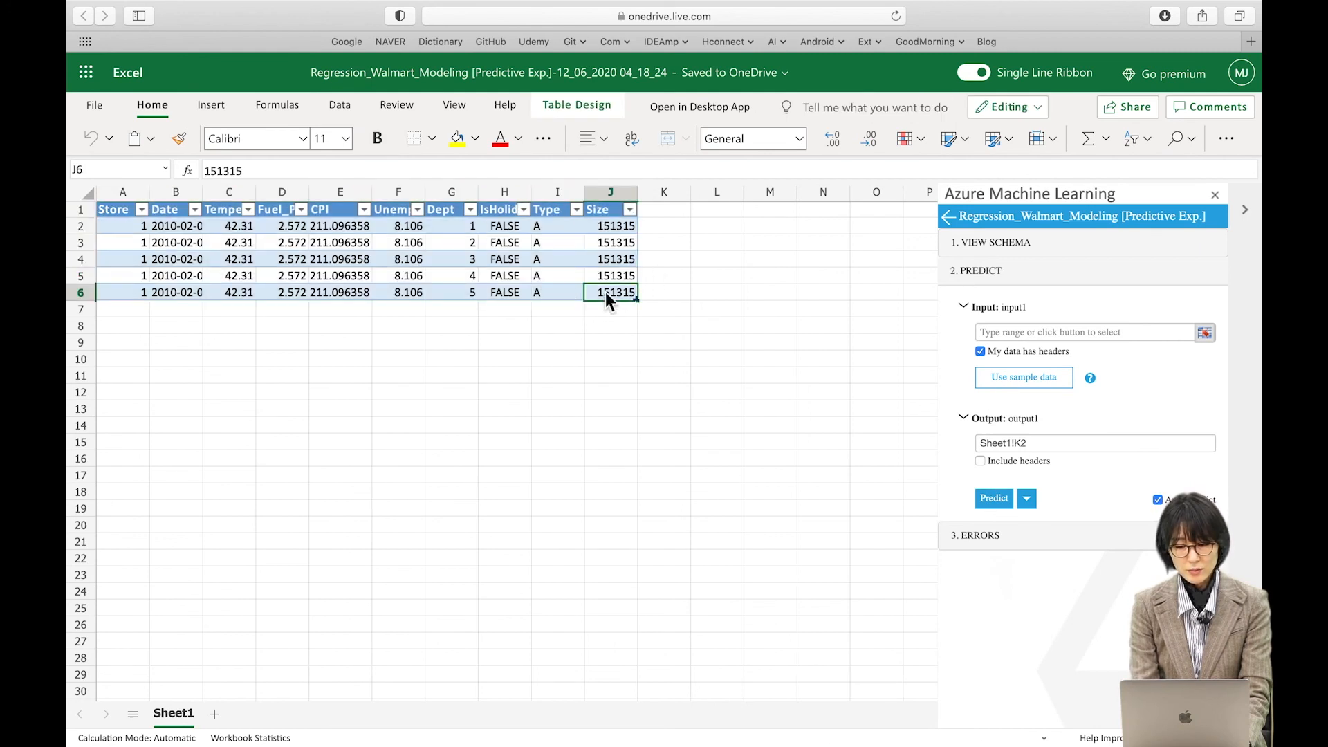
Step: Set the prediction input to the whole sample table including its headers, Sheet1!A1:J6
left_click(1205, 333)
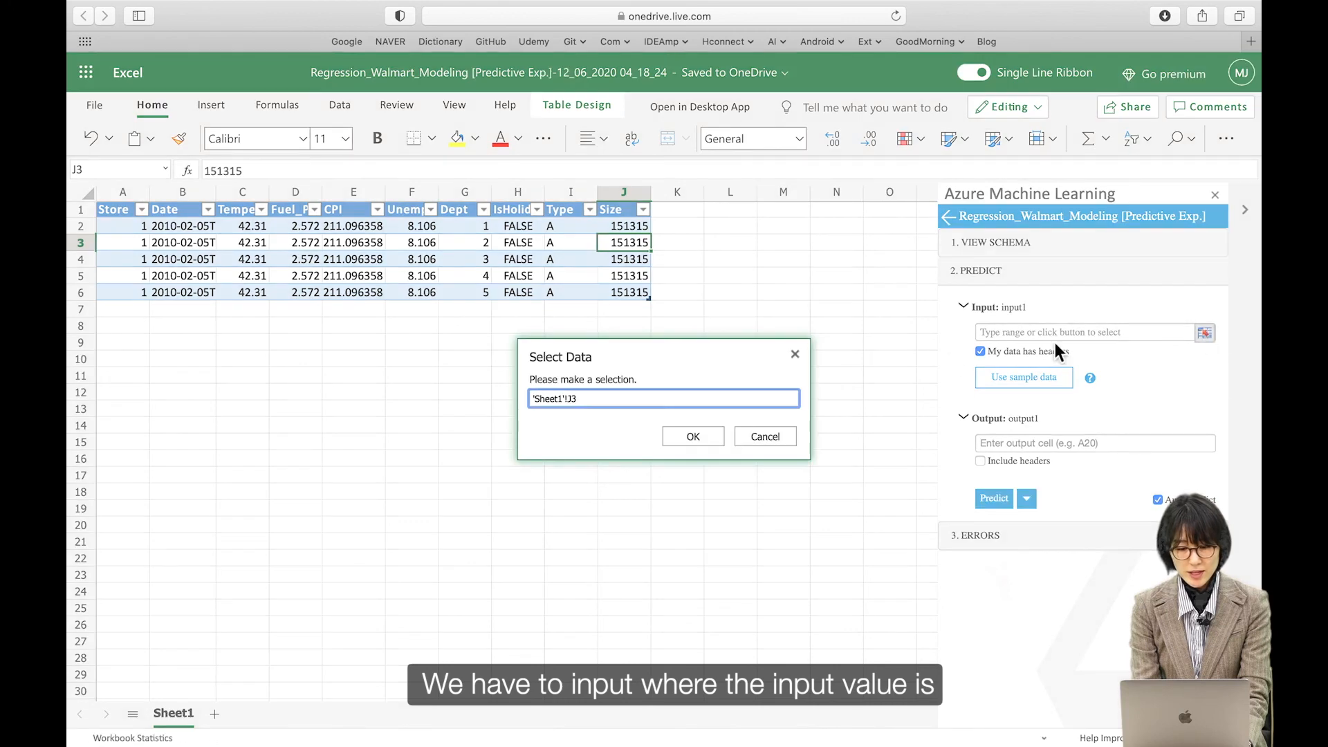
left_click(795, 354)
left_click(123, 224)
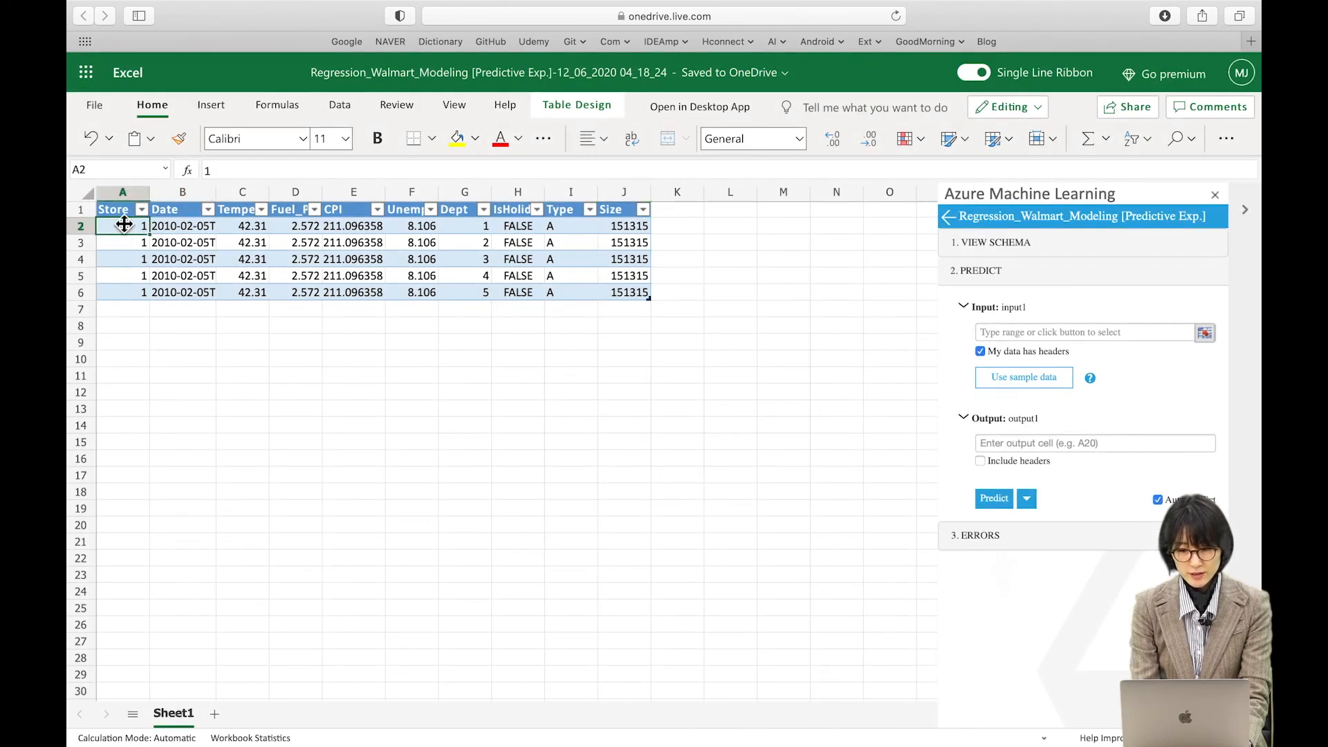
left_click_drag(115, 212, 616, 299)
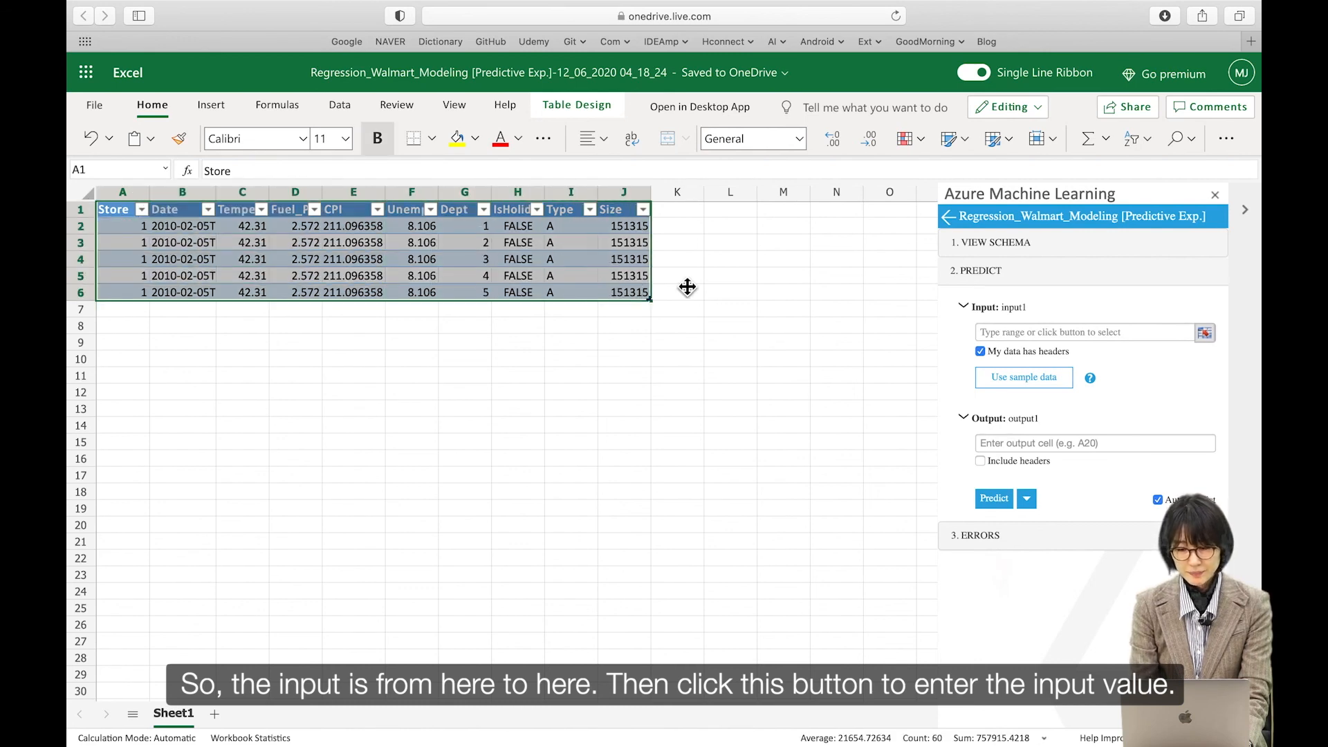
left_click(1214, 338)
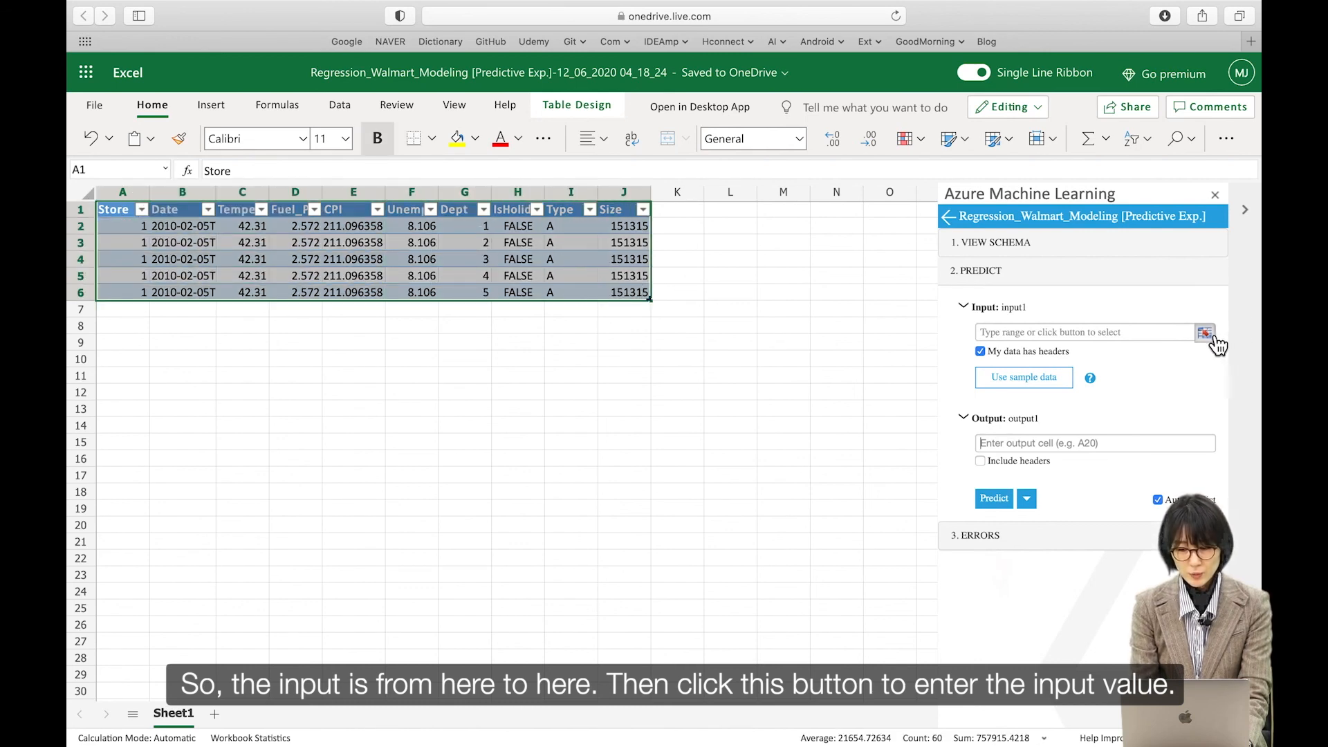
left_click(693, 437)
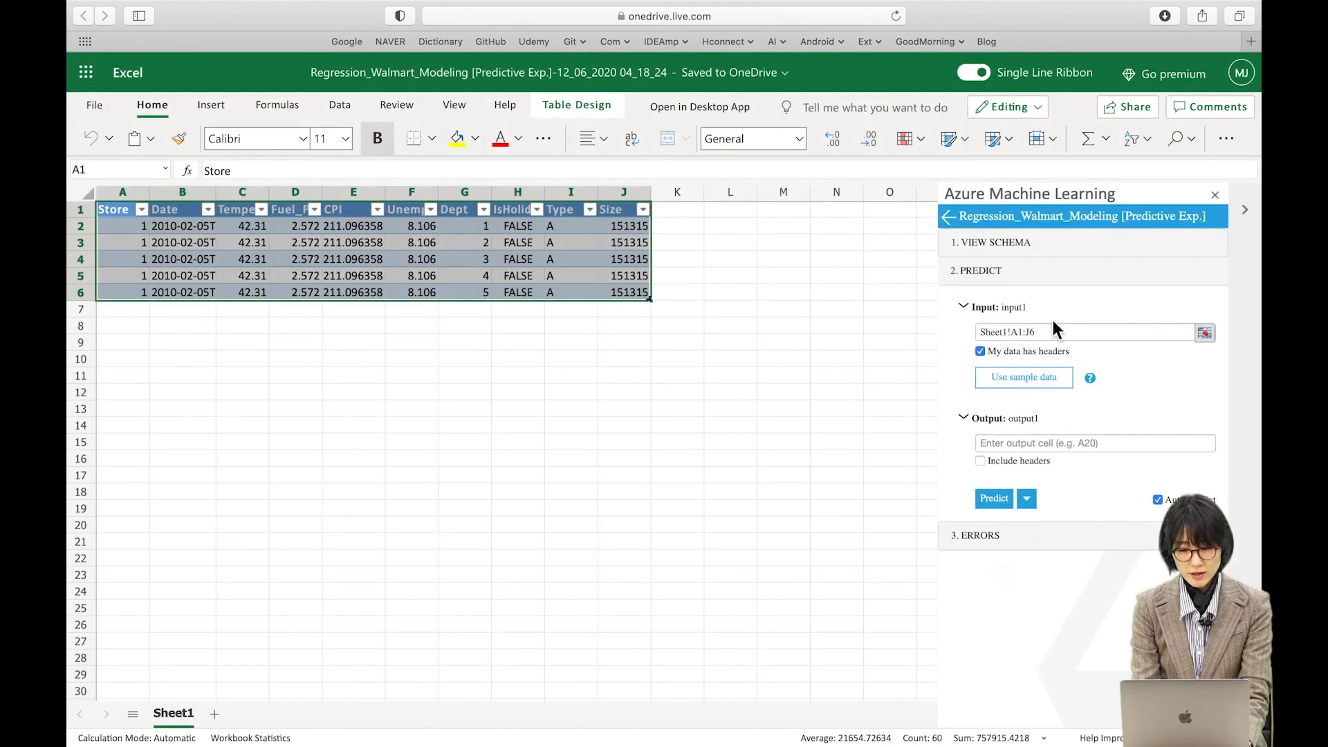
Step: Set the prediction output to start at Sheet1!K1 with headers included, and run the prediction
left_click(1011, 444)
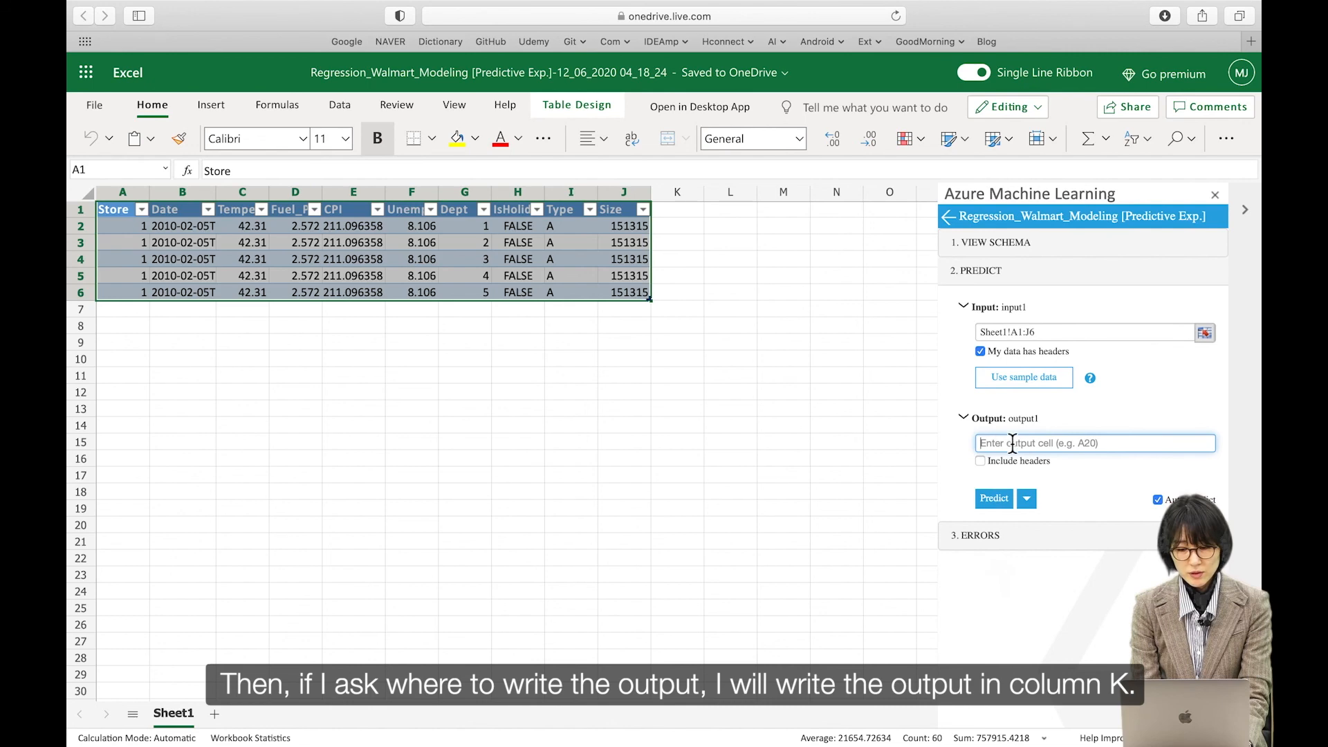
left_click(981, 462)
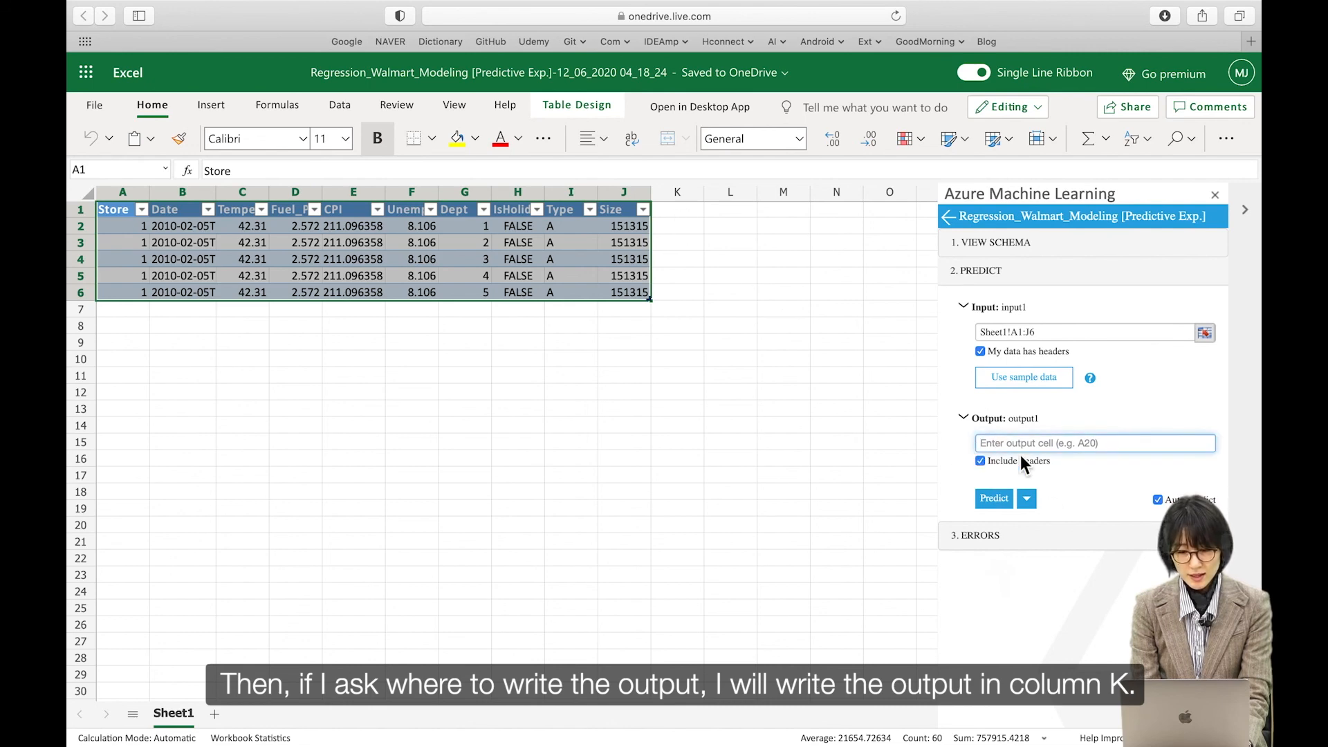
type("K1")
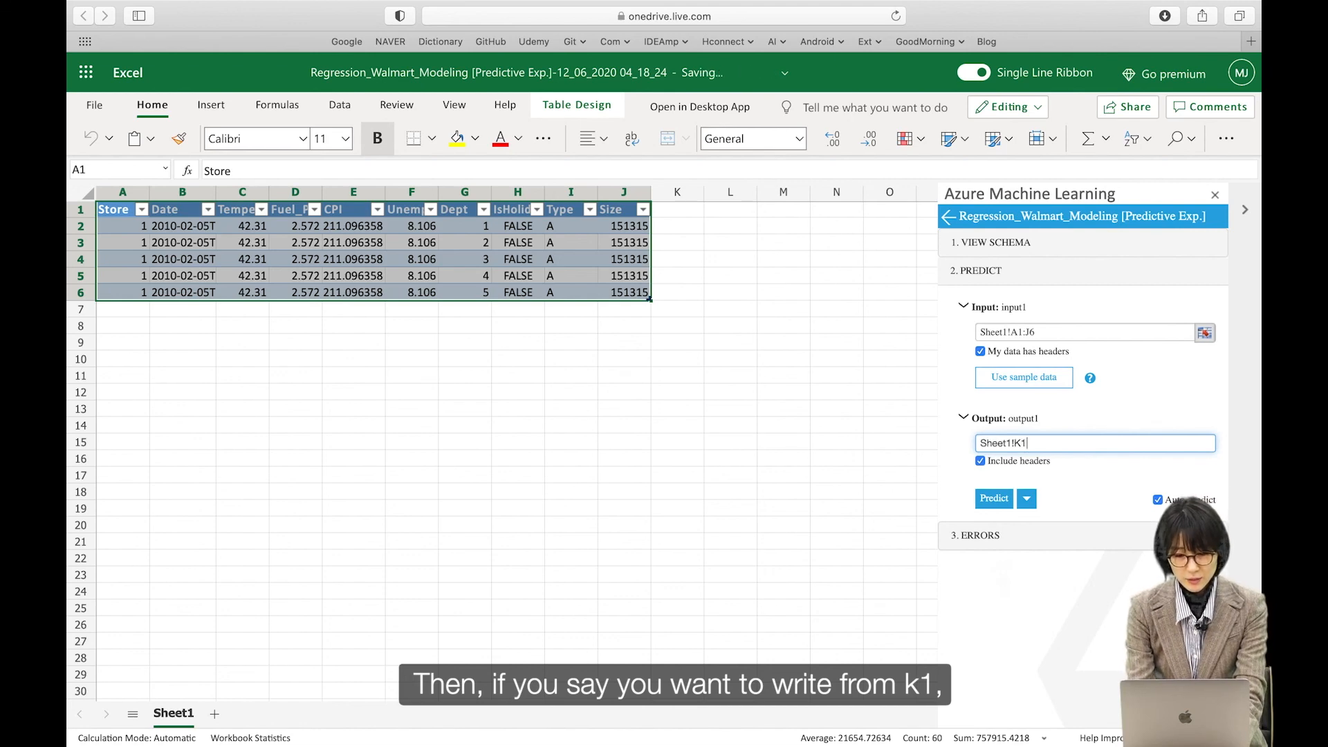
left_click(987, 499)
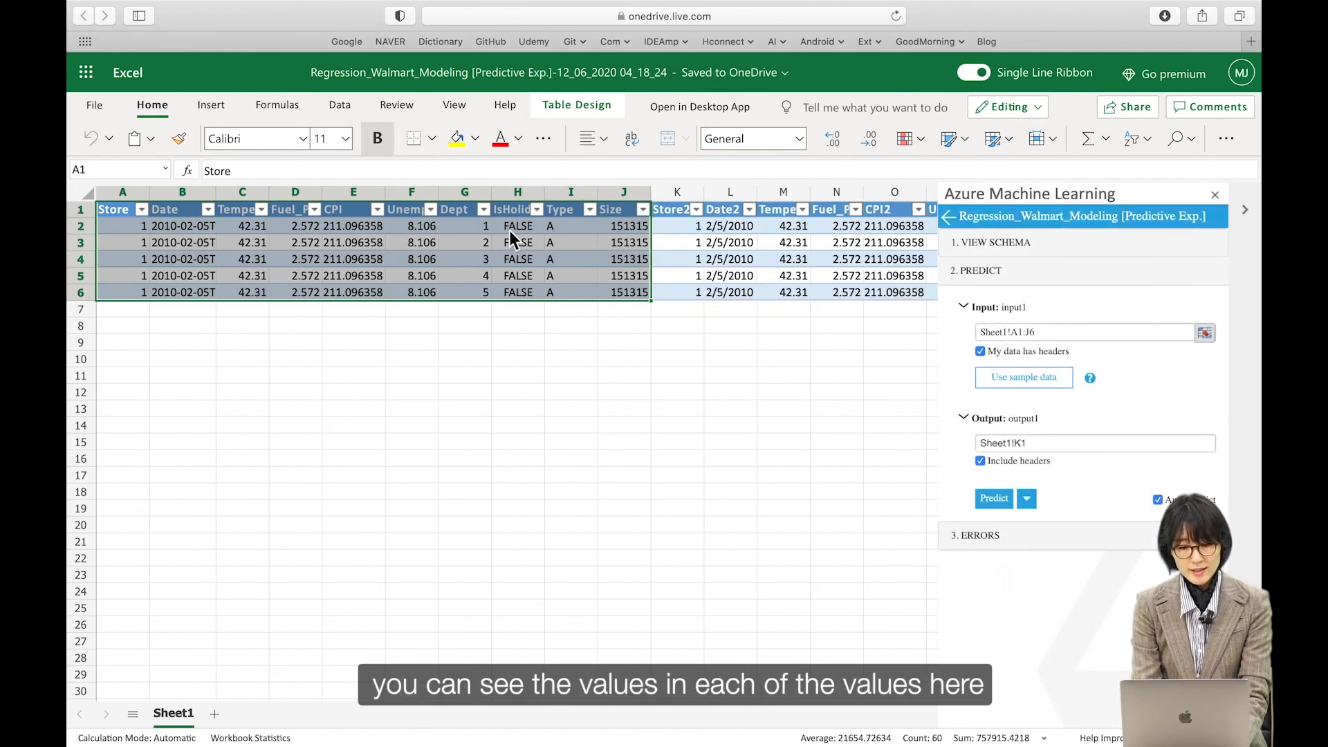
Step: Examine the output table's scored label column and compare it with the input conditions in each row
left_click(623, 230)
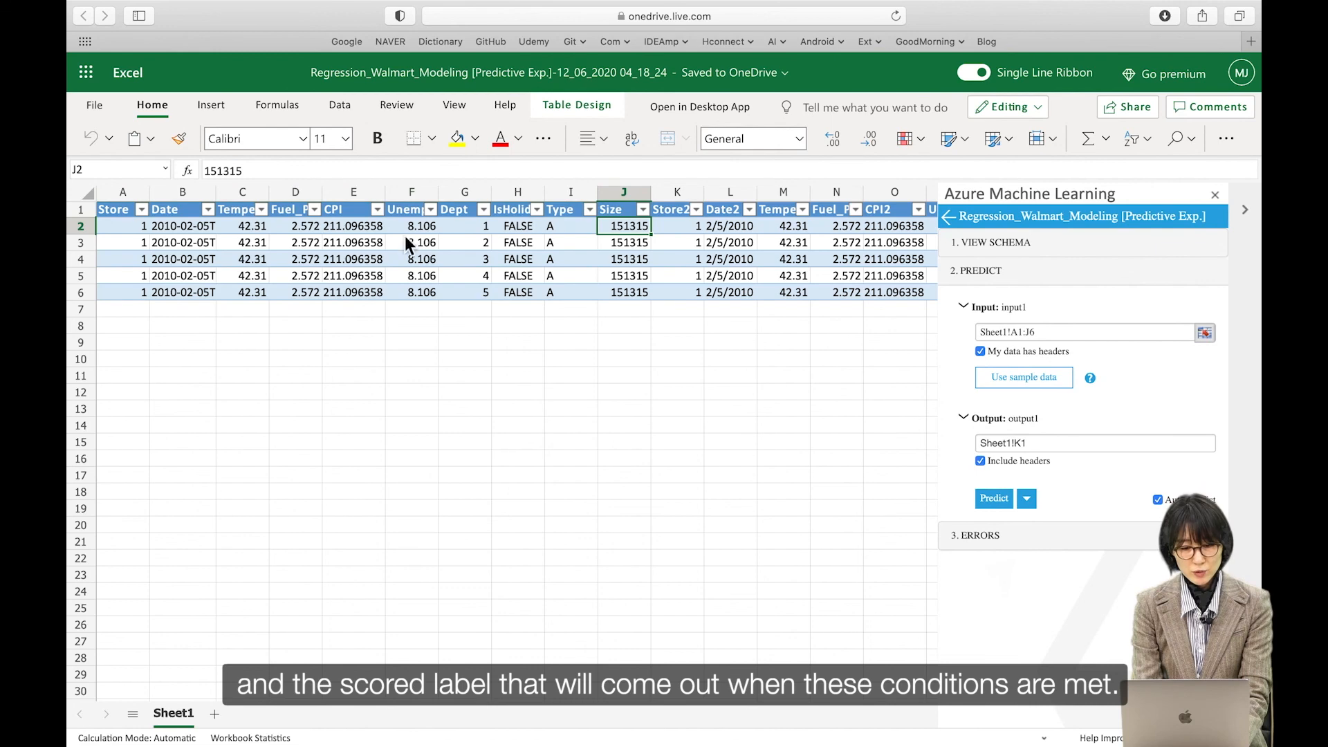
scroll(688, 295, "right", 10)
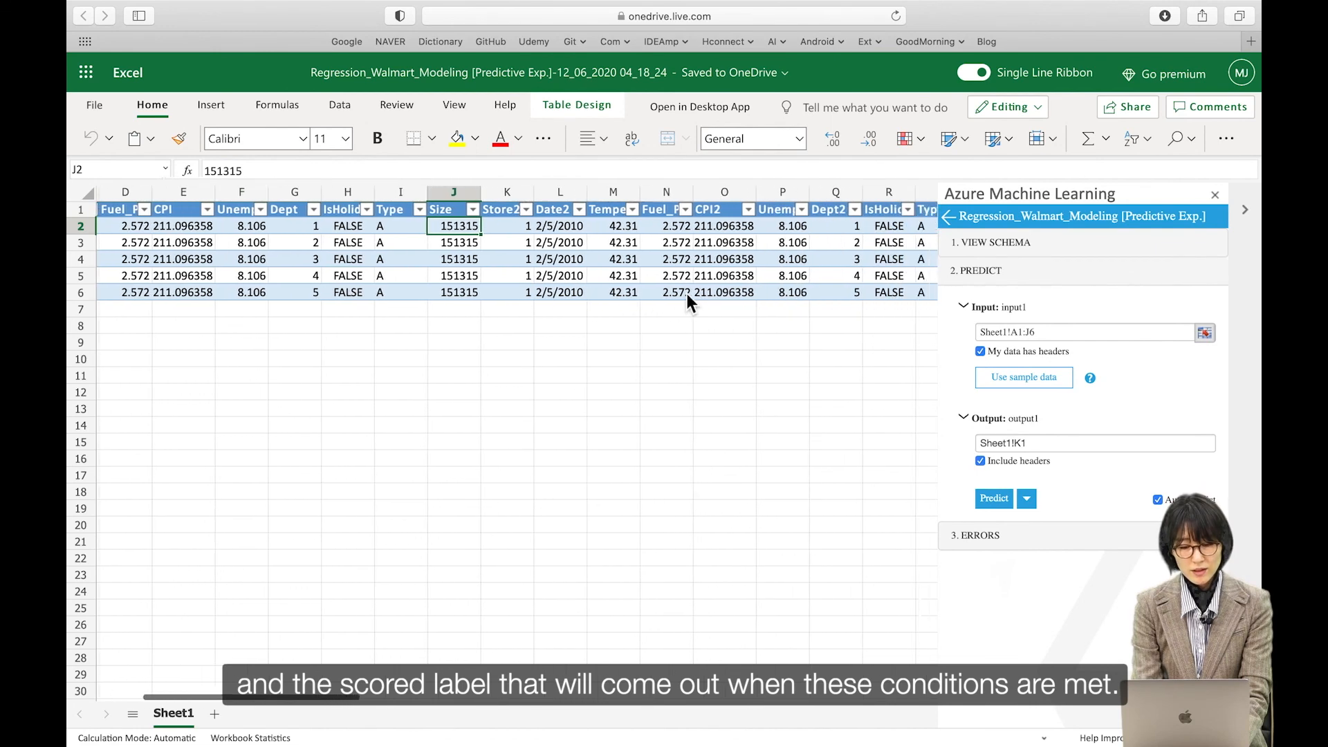
scroll(687, 293, "right", 2)
left_click(821, 227)
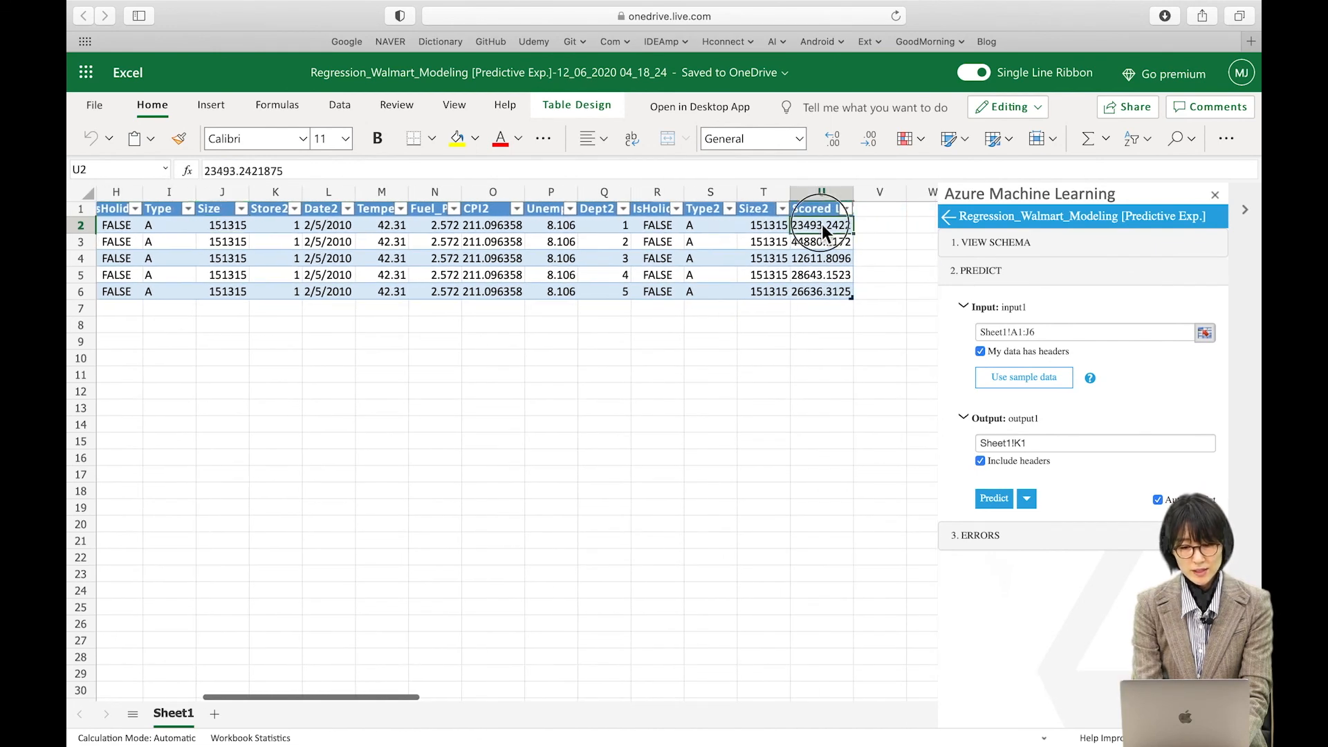
mouse_move(815, 225)
left_mouse_down()
mouse_move(823, 292)
mouse_move(820, 225)
left_mouse_up()
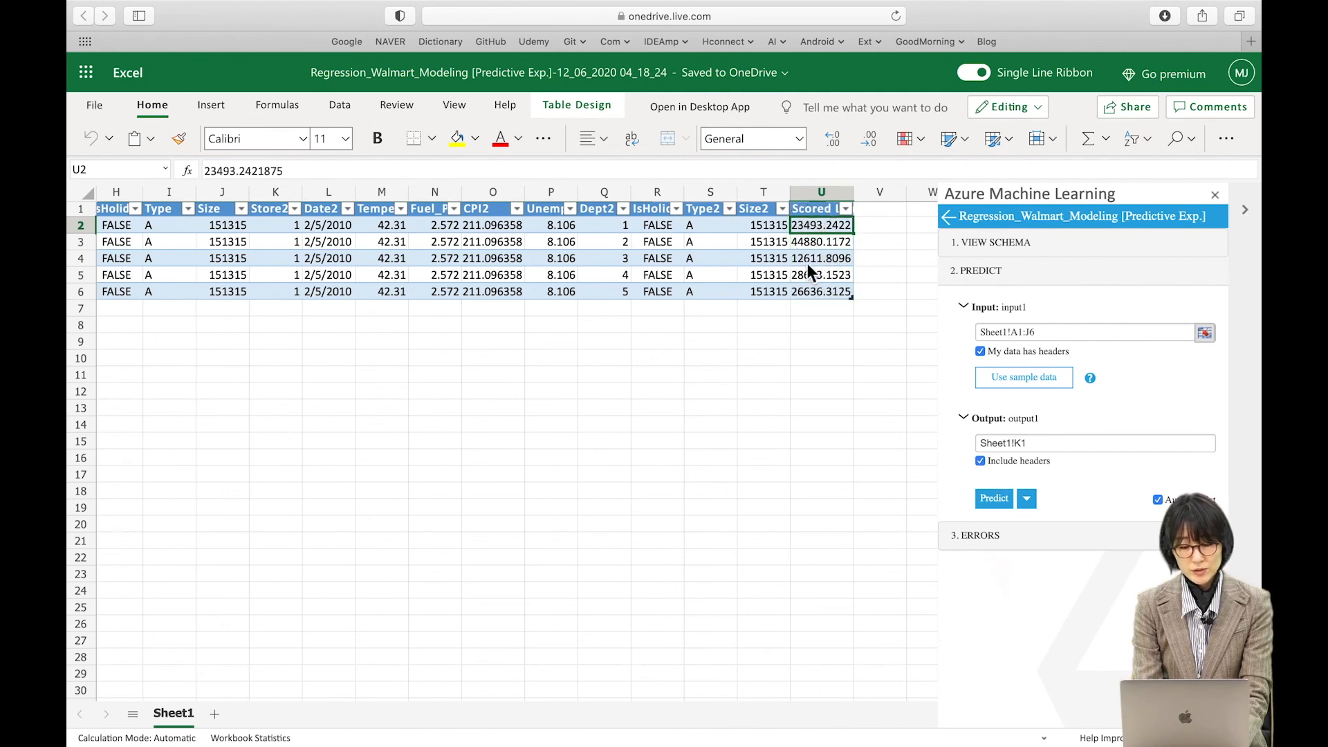
scroll(621, 283, "left", 3)
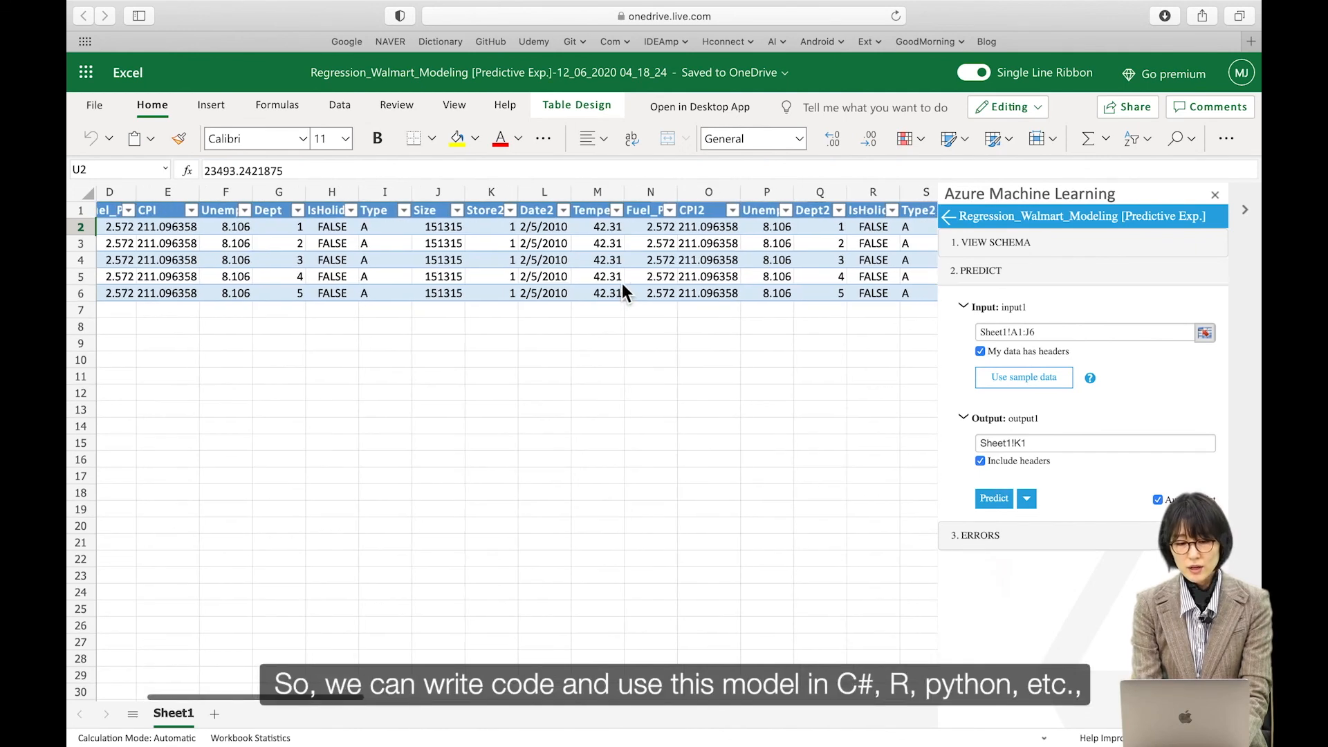
scroll(621, 284, "right", 1)
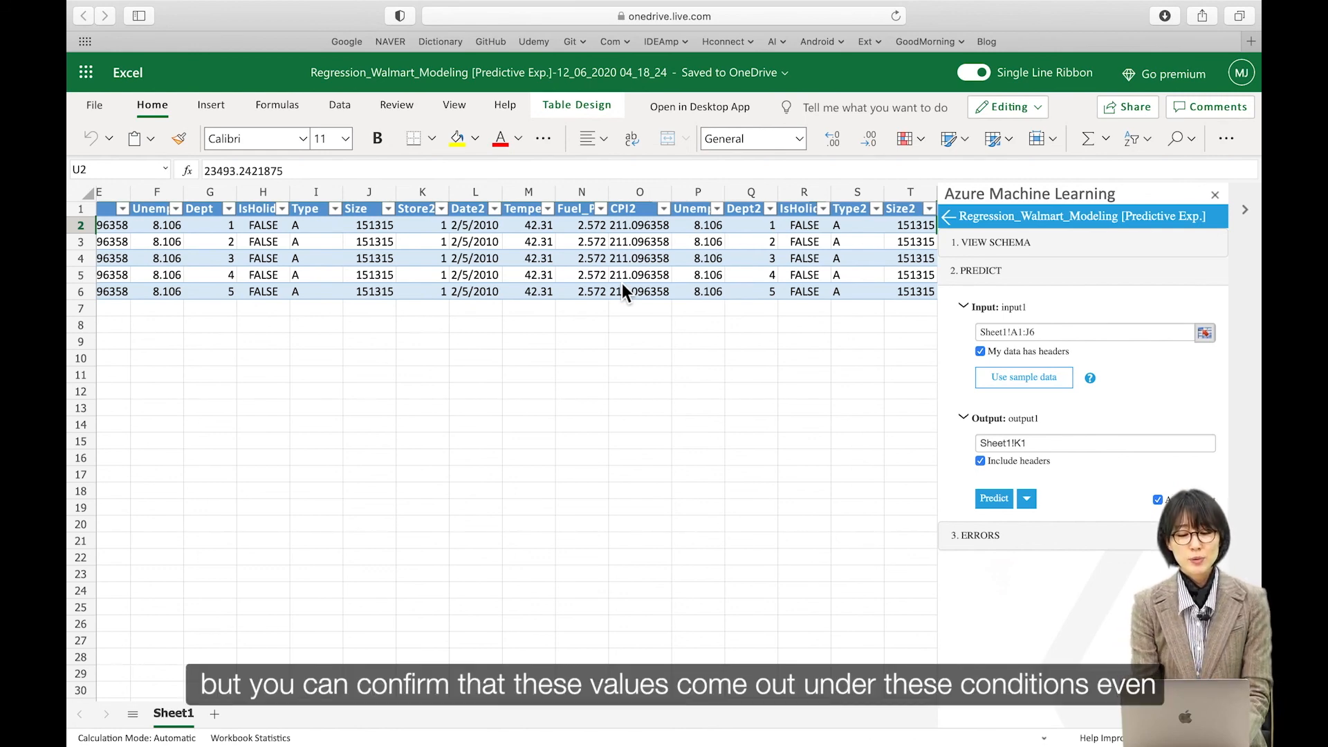
scroll(530, 267, "left", 5)
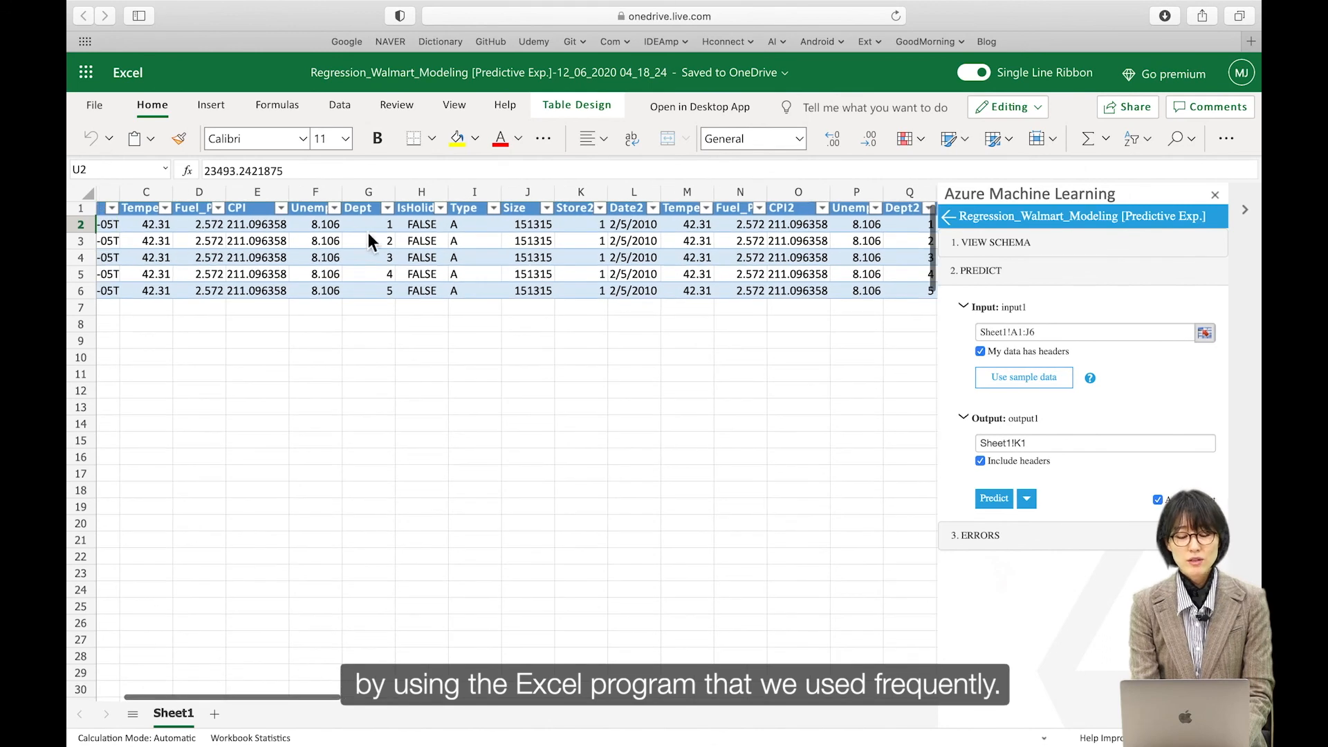
scroll(442, 228, "right", 5)
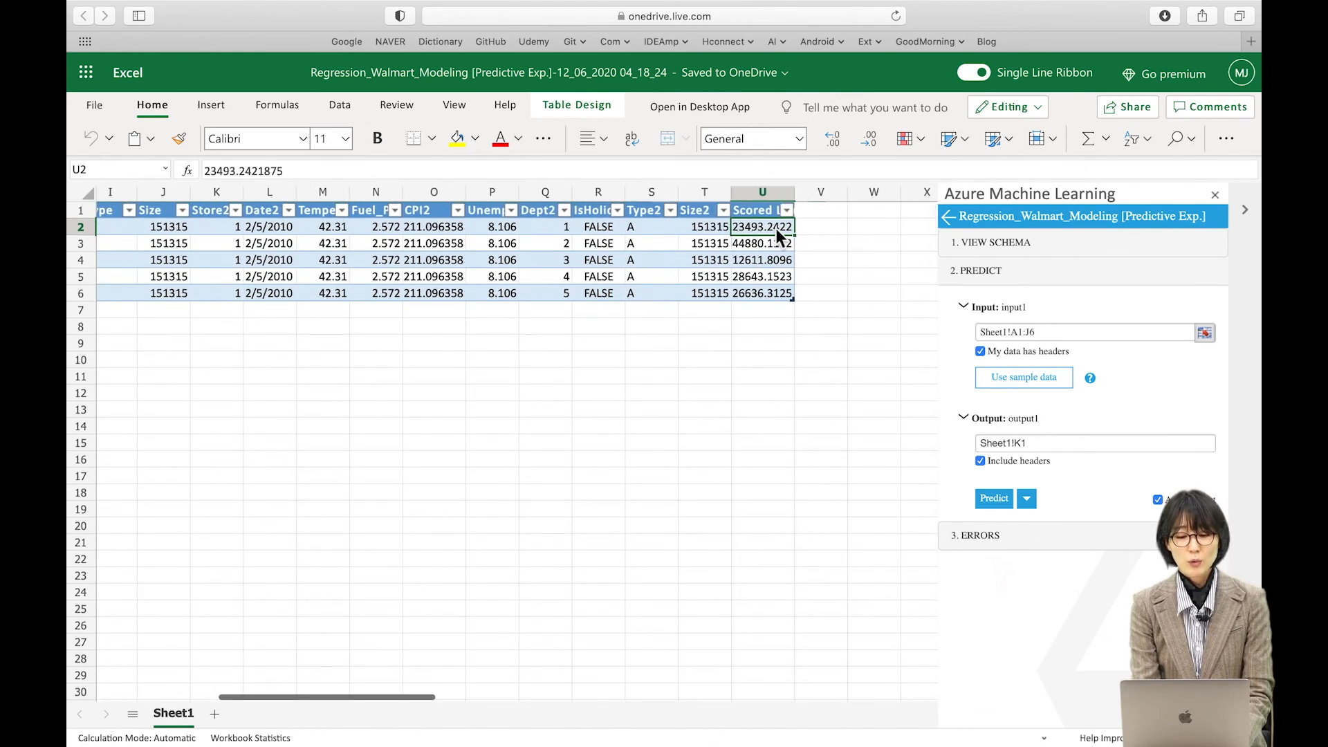